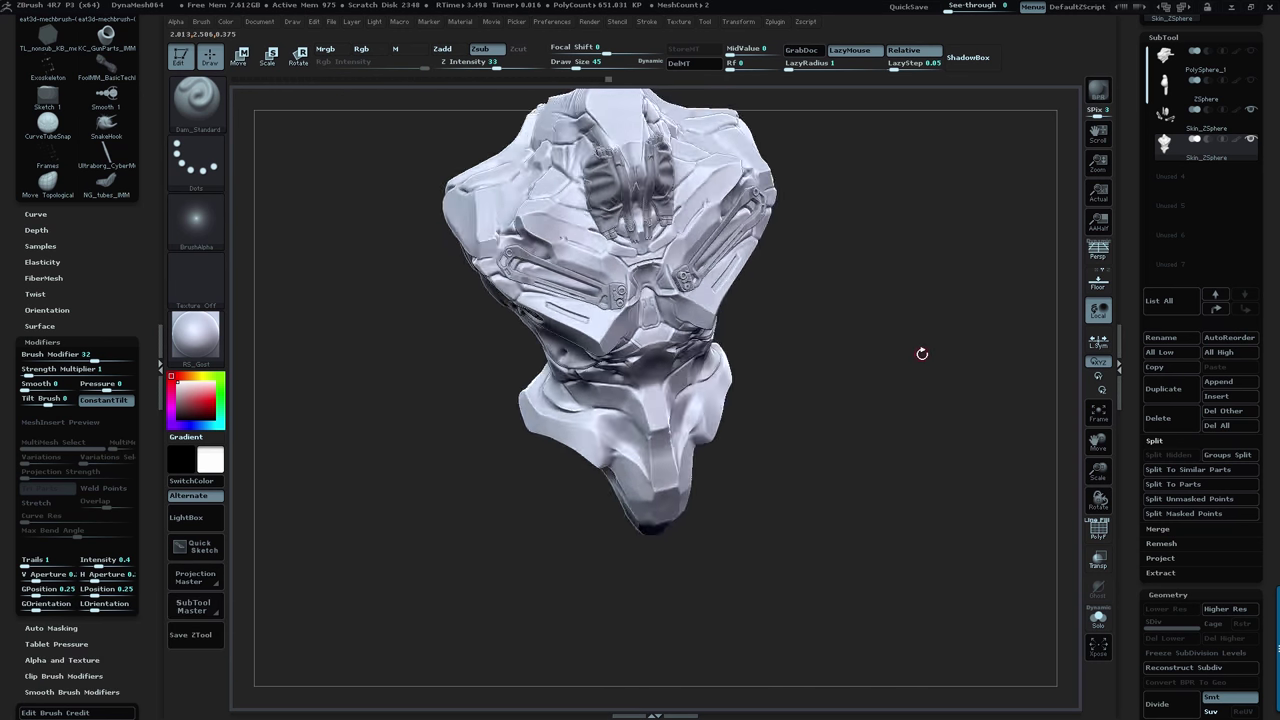
{"action": "left_click_drag", "start_coordinate": [920, 354], "coordinate": [896, 431]}
{"action": "left_click_drag", "start_coordinate": [1127, 531], "coordinate": [1148, 318]}
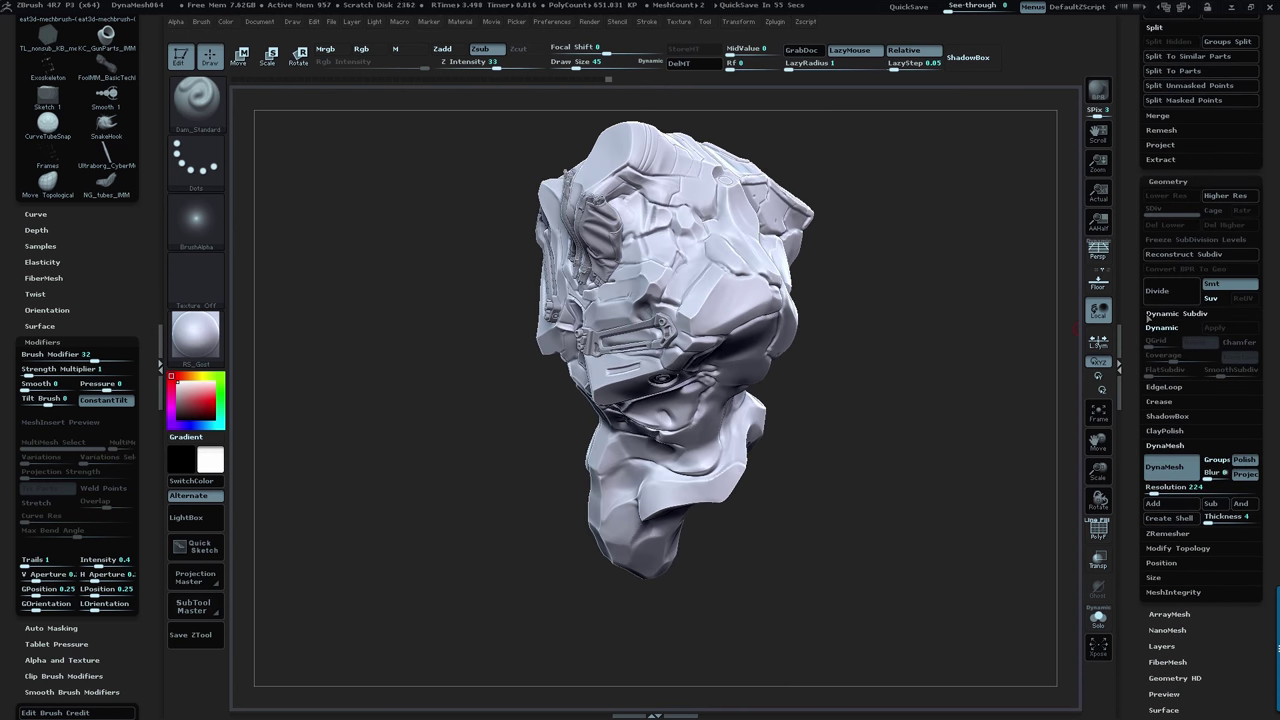
{"action": "left_click_drag", "start_coordinate": [946, 310], "coordinate": [925, 570], "text": "ctrl"}
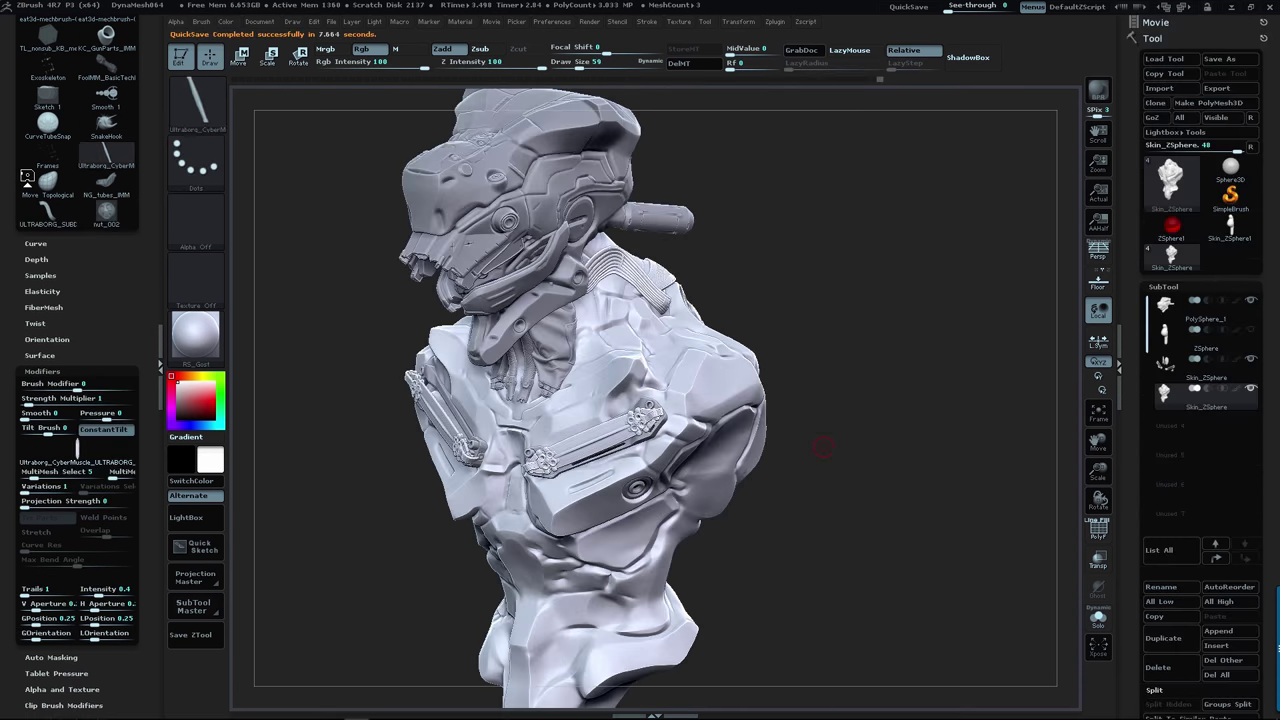
- Try to insert an Ultraborg part on the side panel below the chest armour, and undo it
{"action": "mouse_move", "coordinate": [880, 480]}
{"action": "left_mouse_down"}
{"action": "mouse_move", "coordinate": [940, 482]}
{"action": "mouse_move", "coordinate": [900, 484]}
{"action": "mouse_move", "coordinate": [914, 466]}
{"action": "left_mouse_up"}
{"action": "key", "text": "b"}
{"action": "key", "text": "u"}
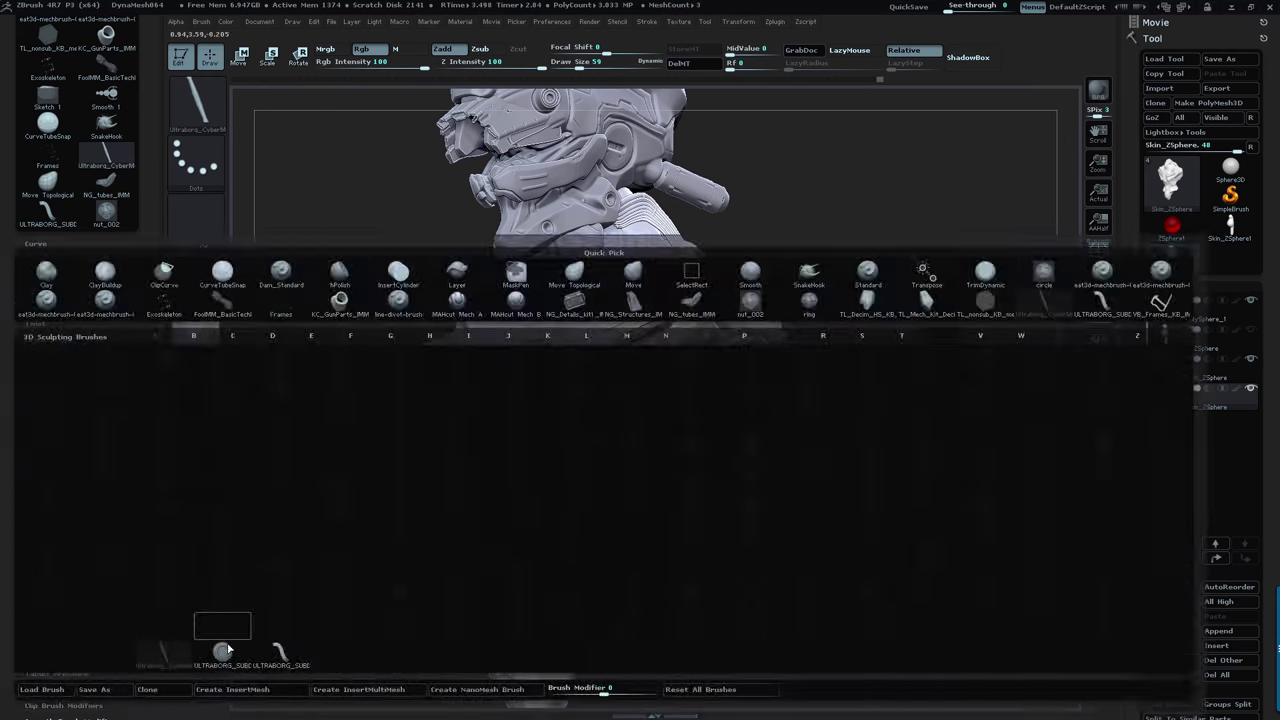
{"action": "key", "text": "s"}
{"action": "key", "text": "m"}
{"action": "left_click", "coordinate": [527, 667]}
{"action": "left_click_drag", "start_coordinate": [608, 448], "coordinate": [622, 462]}
{"action": "mouse_move", "coordinate": [765, 522]}
{"action": "left_mouse_down"}
{"action": "mouse_move", "coordinate": [817, 528]}
{"action": "mouse_move", "coordinate": [768, 526]}
{"action": "left_mouse_up"}
{"action": "key", "text": "ctrl+z"}
- Stamp a circular recess into the side panel just below the chest armour
{"action": "key", "text": "b"}
{"action": "key", "text": "c"}
{"action": "left_click", "coordinate": [945, 533]}
{"action": "left_click_drag", "start_coordinate": [631, 448], "coordinate": [650, 464]}
{"action": "left_click_drag", "start_coordinate": [822, 480], "coordinate": [835, 530]}
- Insert the Ultraborg_PistonsCaps_22 part into the circular recess on the side panel
{"action": "key", "text": "b"}
{"action": "key", "text": "u"}
{"action": "key", "text": "s"}
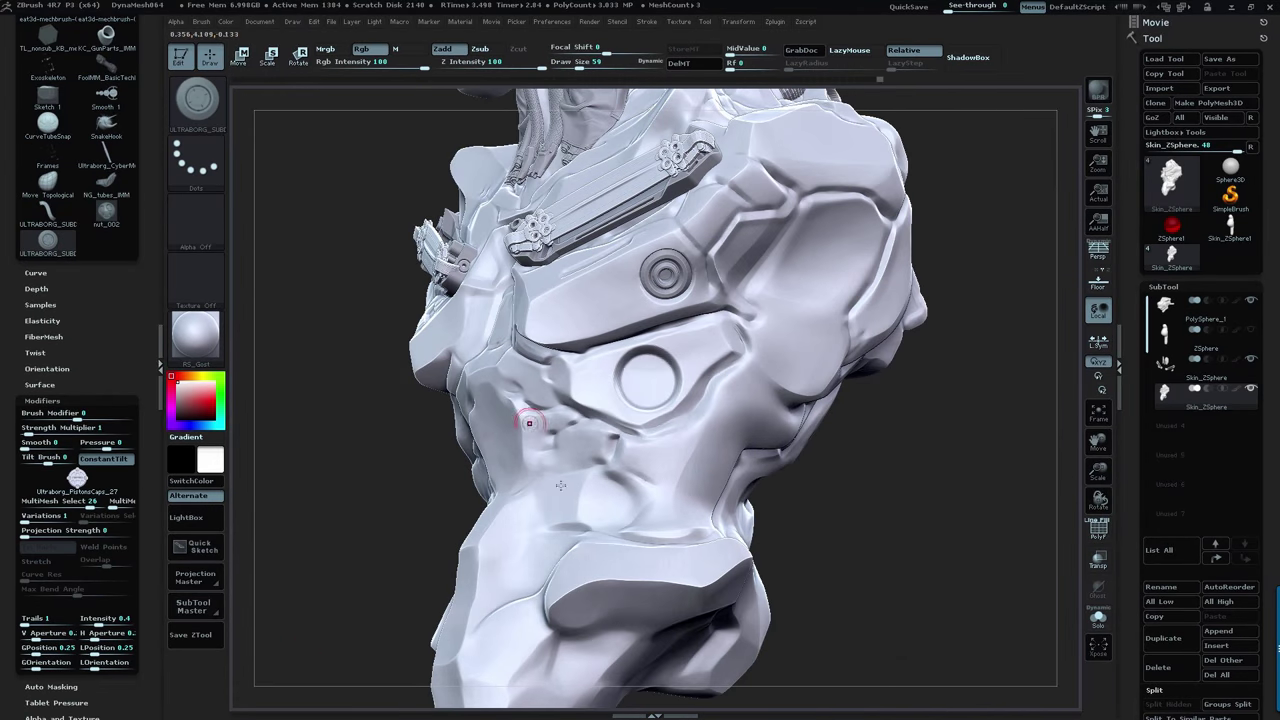
{"action": "key", "text": "m"}
{"action": "left_click", "coordinate": [731, 544]}
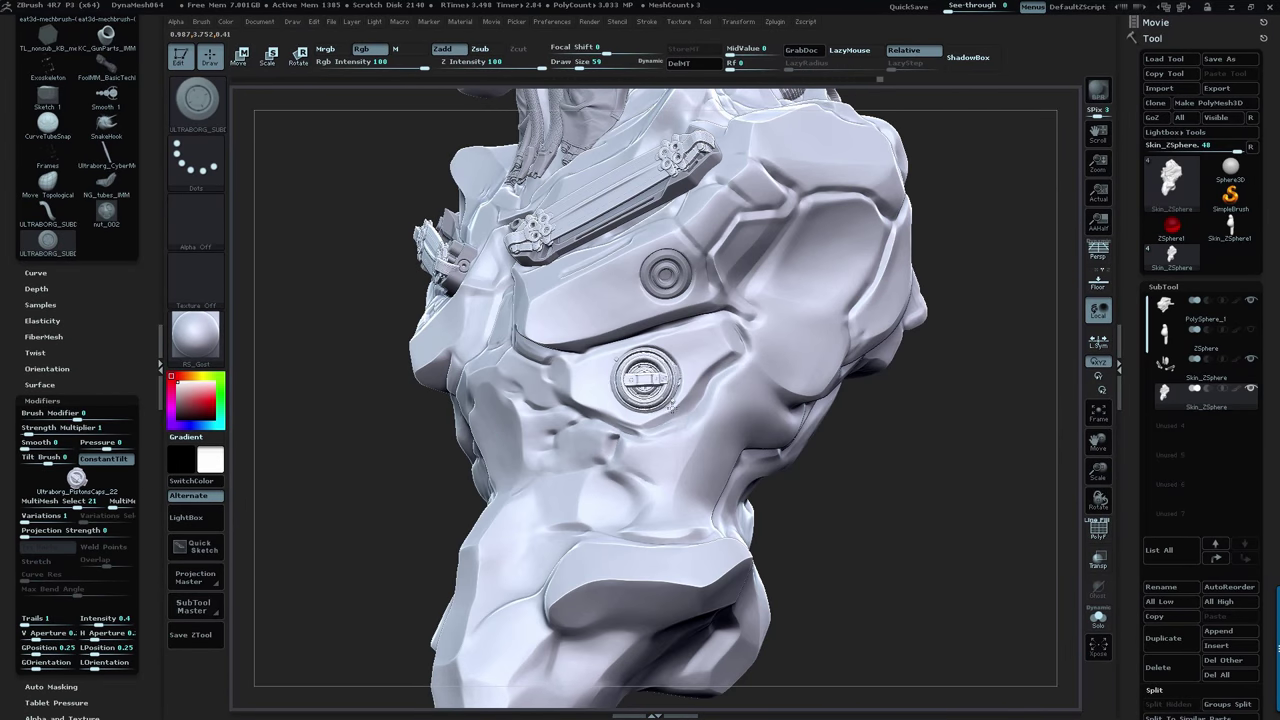
- Sink the inserted piston cap slightly into the recess along its own axis with the Transpose move line
{"action": "key", "text": "w"}
{"action": "left_click_drag", "start_coordinate": [803, 490], "coordinate": [763, 330]}
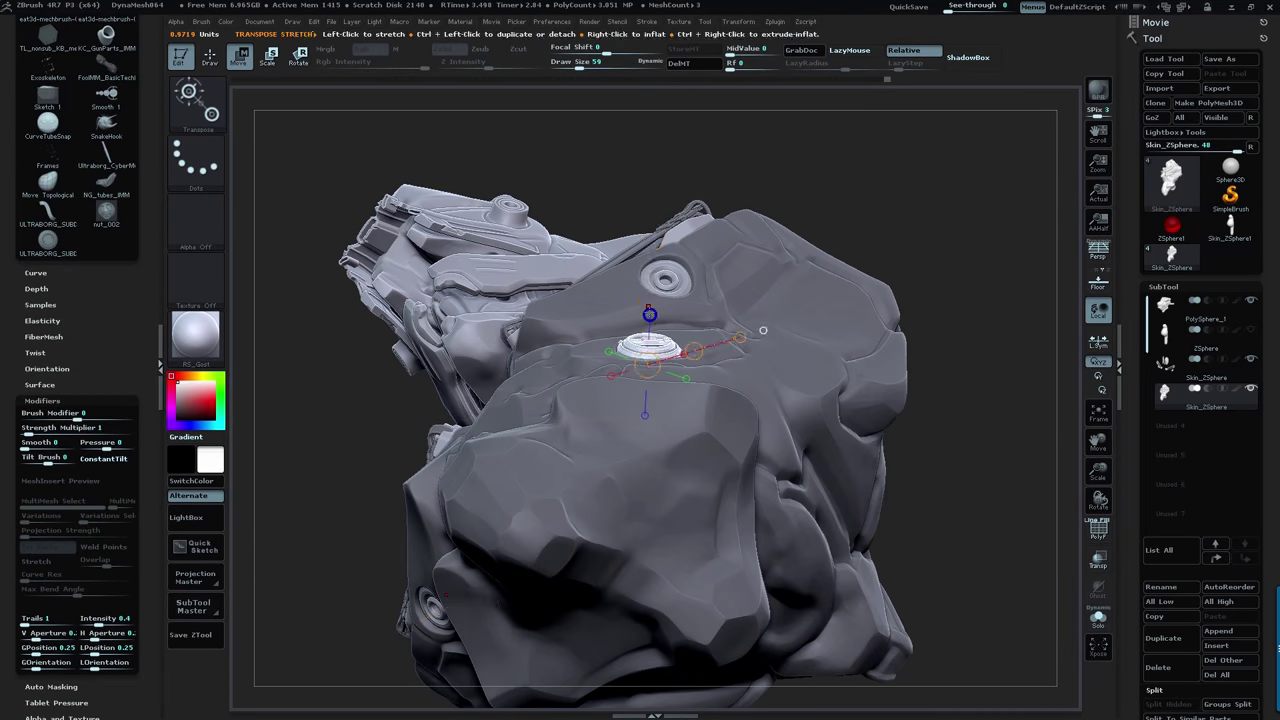
{"action": "left_click_drag", "start_coordinate": [650, 312], "coordinate": [650, 320]}
{"action": "left_click_drag", "start_coordinate": [935, 210], "coordinate": [946, 363]}
{"action": "mouse_move", "coordinate": [940, 358]}
{"action": "left_mouse_down", "text": "ctrl"}
{"action": "mouse_move", "coordinate": [914, 423]}
{"action": "mouse_move", "coordinate": [877, 394]}
{"action": "mouse_move", "coordinate": [908, 463]}
{"action": "left_mouse_up", "text": "ctrl"}
- Insert Ultraborg_PistonsCaps_18 caps on the hip plate and near the tip of the pelvis, mirrored on both sides
{"action": "key", "text": "q"}
{"action": "key", "text": "m"}
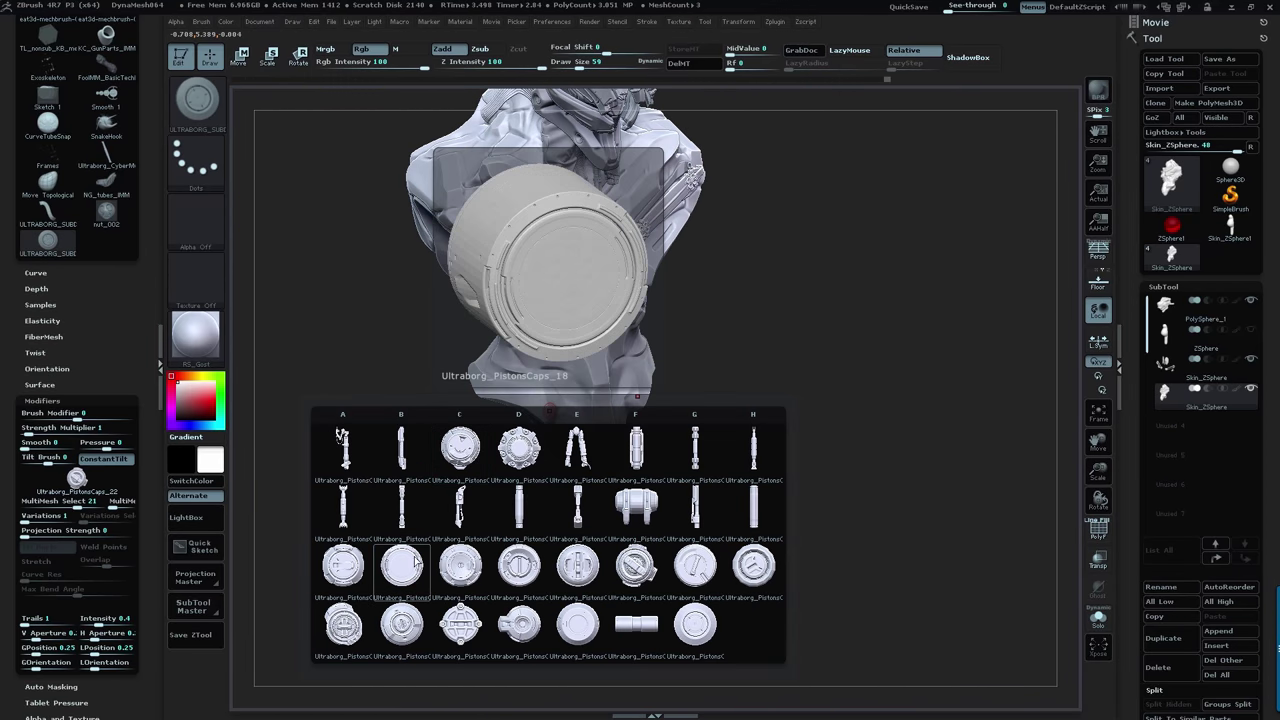
{"action": "left_click", "coordinate": [407, 570]}
{"action": "left_click_drag", "start_coordinate": [557, 383], "coordinate": [563, 396]}
{"action": "left_click_drag", "start_coordinate": [851, 486], "coordinate": [893, 482]}
{"action": "left_click_drag", "start_coordinate": [586, 466], "coordinate": [592, 476]}
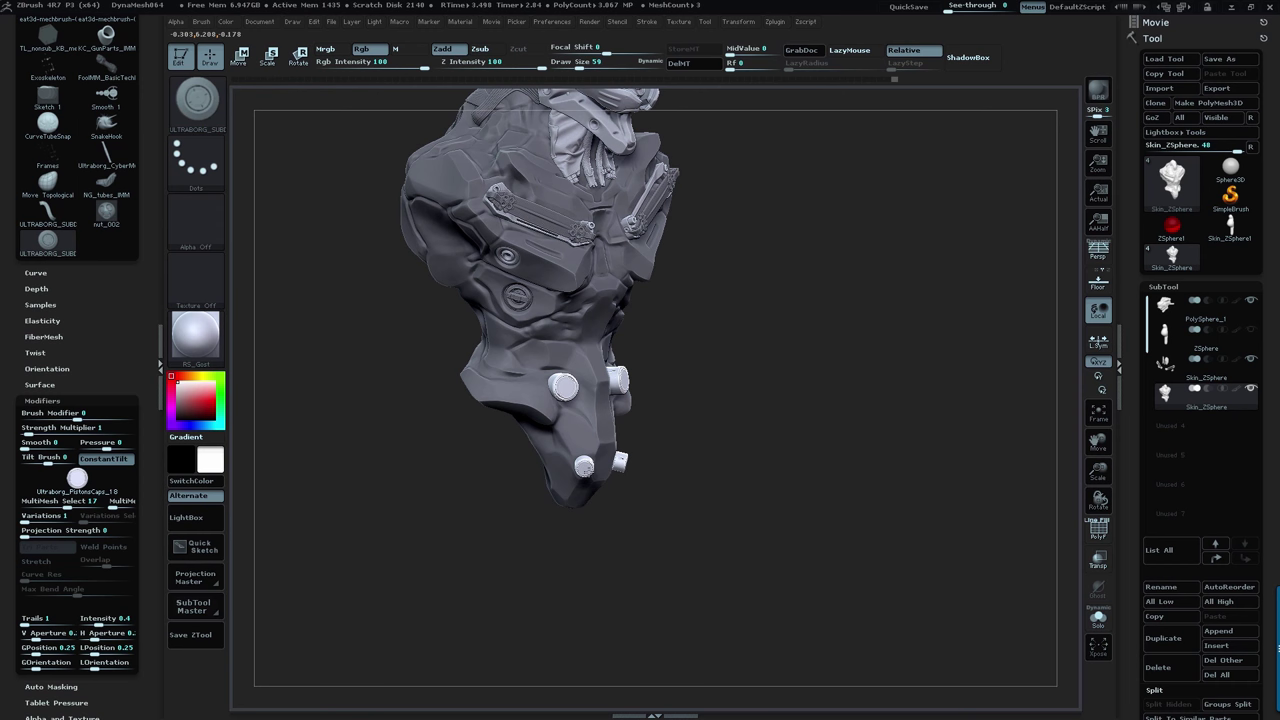
{"action": "mouse_move", "coordinate": [785, 450]}
{"action": "left_mouse_down"}
{"action": "mouse_move", "coordinate": [773, 276]}
{"action": "mouse_move", "coordinate": [790, 450]}
{"action": "mouse_move", "coordinate": [860, 310]}
{"action": "mouse_move", "coordinate": [885, 452]}
{"action": "left_mouse_up"}
{"action": "key", "text": "w"}
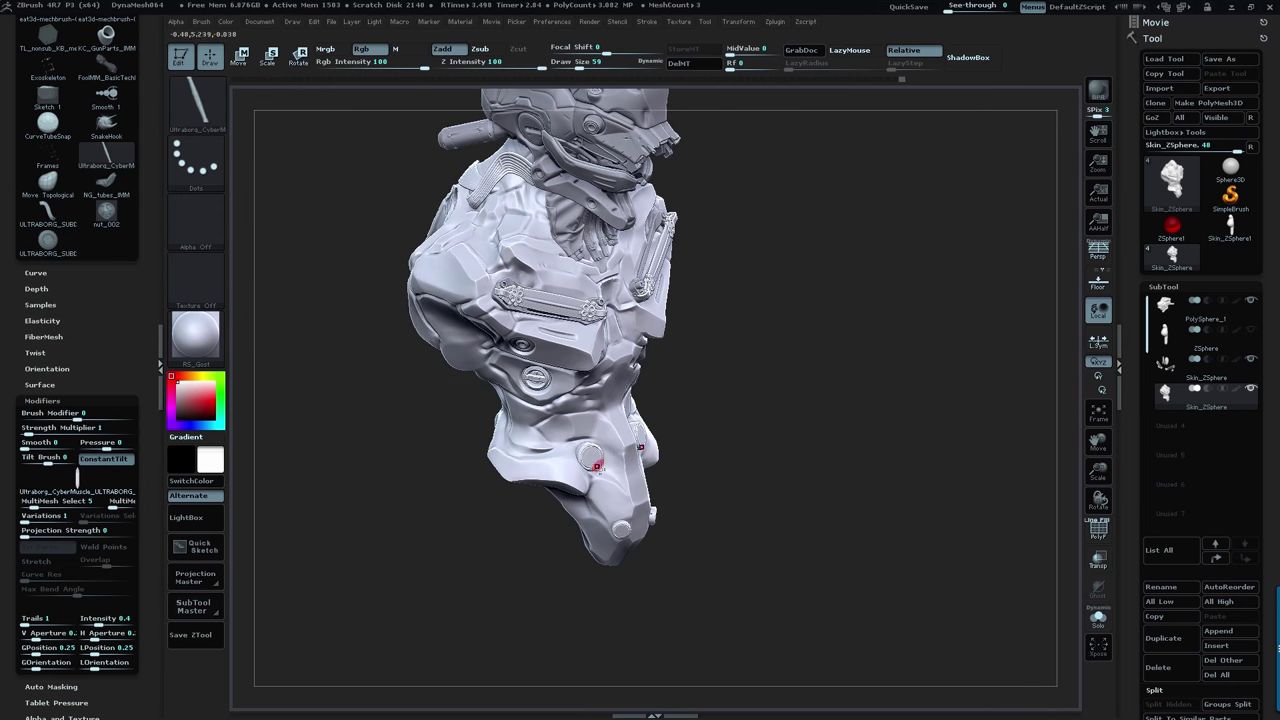
- Adjust the curved muscle cables beside the pelvis pistons with the Move brush
{"action": "key", "text": "m"}
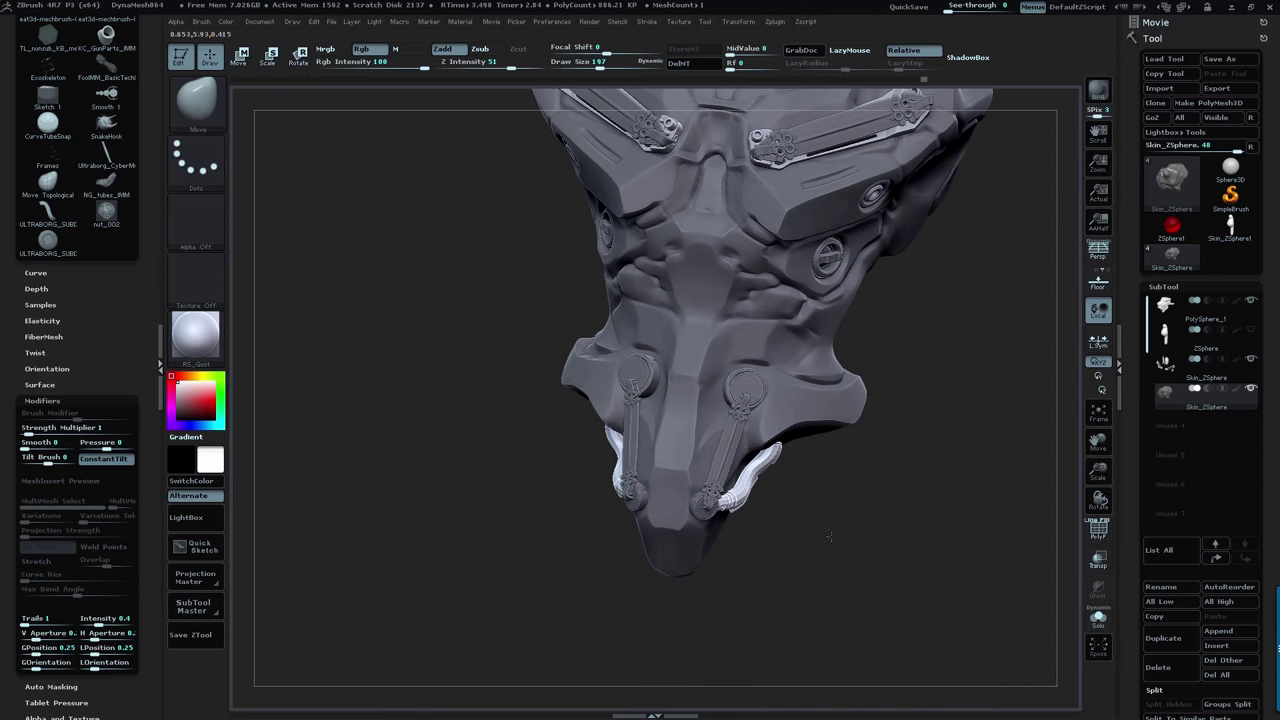
{"action": "left_click_drag", "start_coordinate": [829, 537], "coordinate": [711, 499]}
{"action": "left_click_drag", "start_coordinate": [776, 447], "coordinate": [894, 503]}
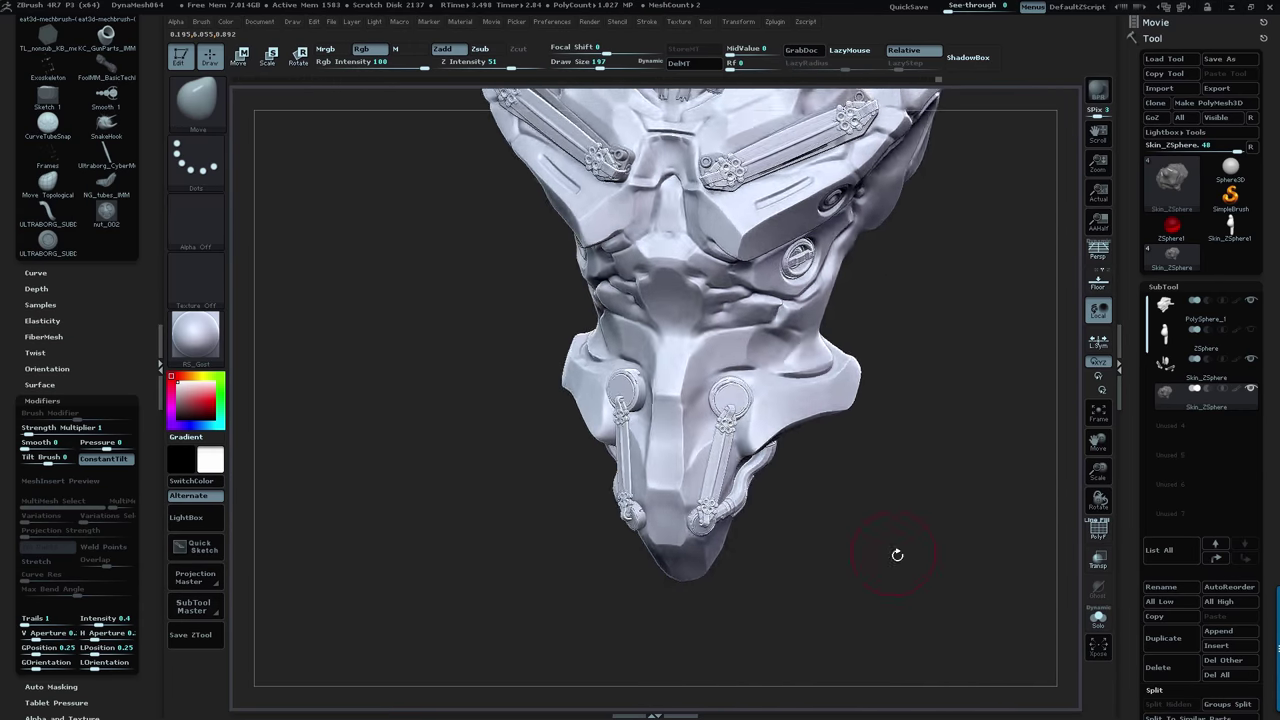
{"action": "left_click_drag", "start_coordinate": [894, 551], "coordinate": [879, 597]}
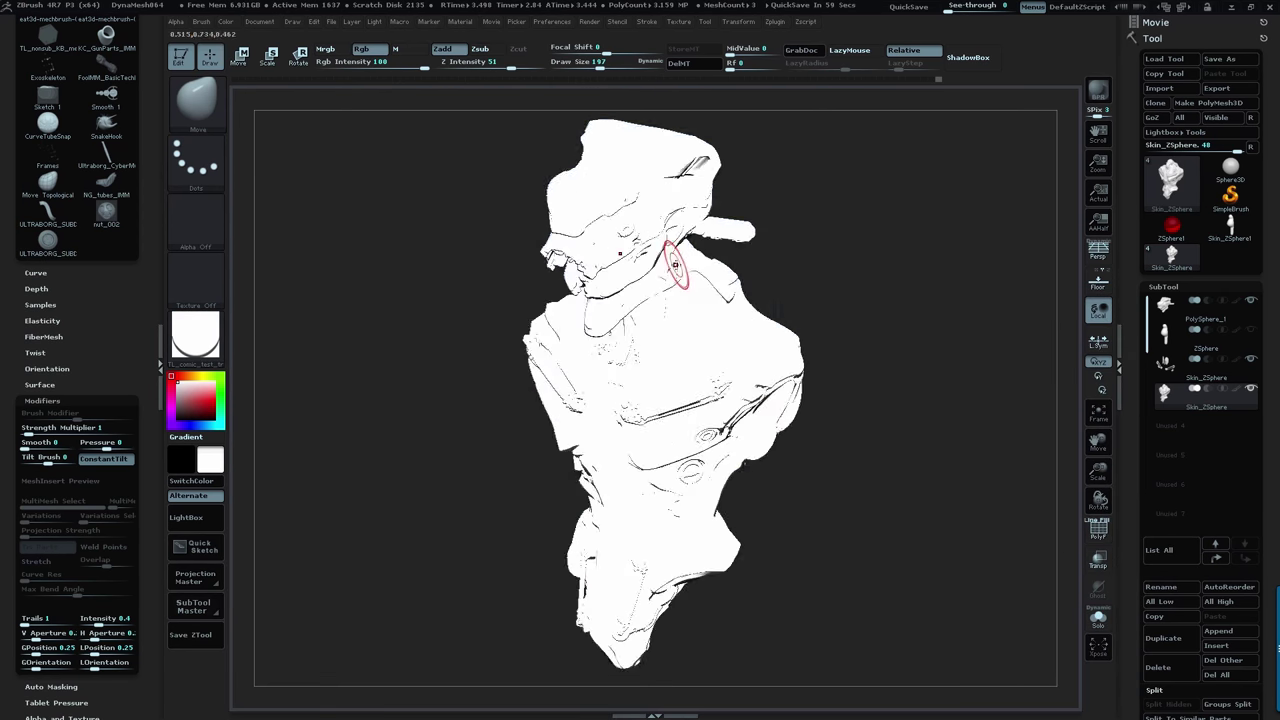
- Raise the main light's intensity to about 5.69 for the comic material
{"action": "mouse_move", "coordinate": [860, 425]}
{"action": "left_mouse_down"}
{"action": "mouse_move", "coordinate": [894, 470]}
{"action": "mouse_move", "coordinate": [884, 450]}
{"action": "left_mouse_up"}
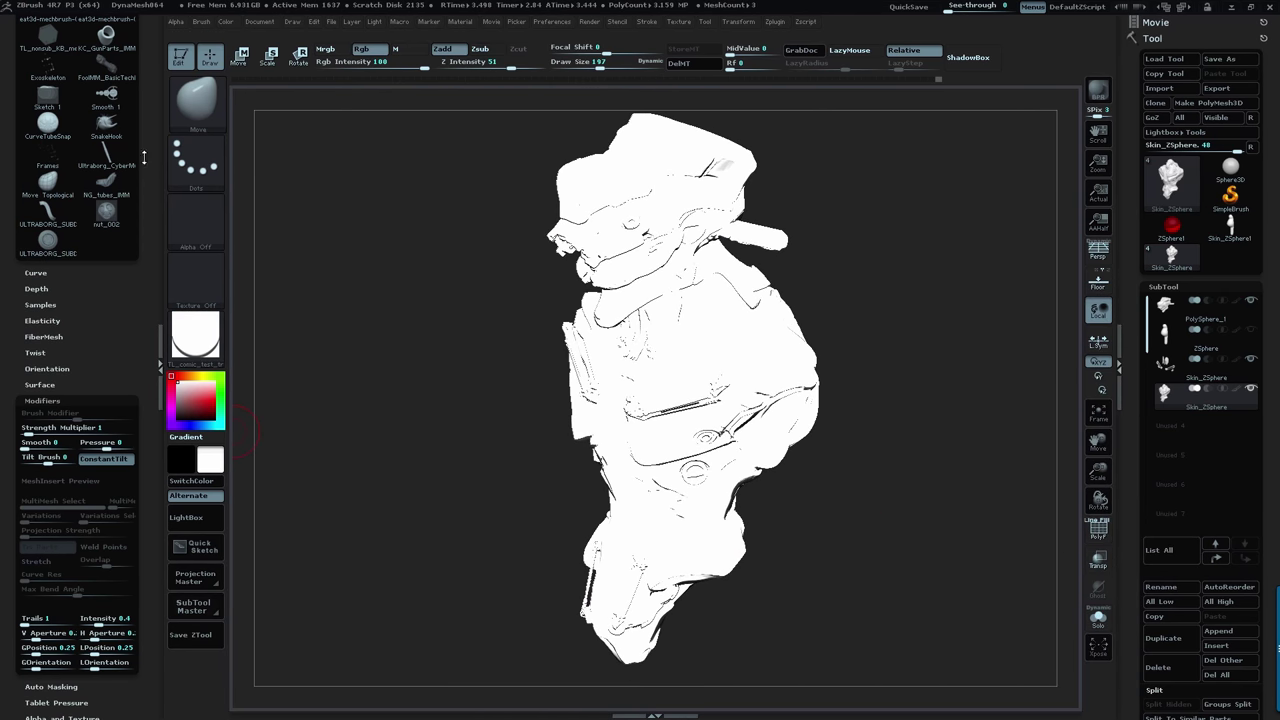
{"action": "left_click_drag", "start_coordinate": [150, 430], "coordinate": [150, 660]}
{"action": "left_click", "coordinate": [32, 39]}
{"action": "left_click", "coordinate": [31, 118]}
{"action": "left_click", "coordinate": [62, 191]}
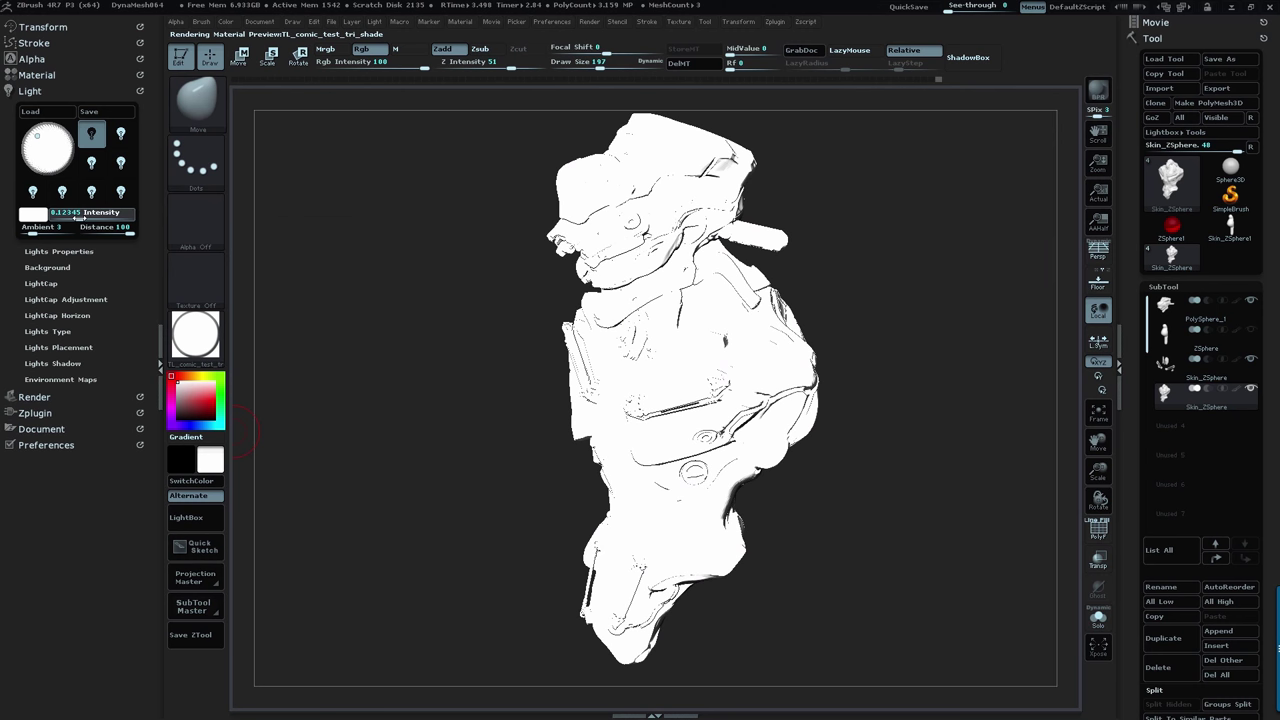
{"action": "left_click_drag", "start_coordinate": [57, 217], "coordinate": [88, 216]}
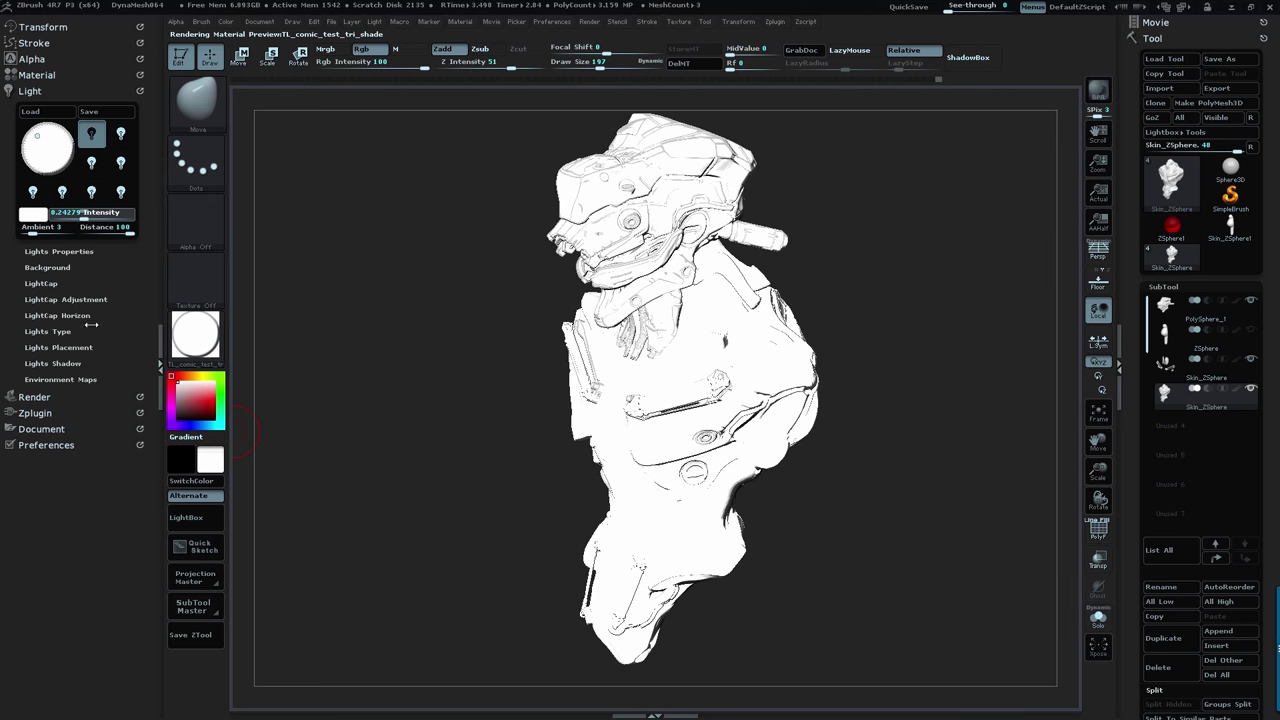
- Switch off the comic material's second and third shaders and set the first one's Cavity Detection to about 0.34 and Cavity Transition to about 0.63
{"action": "left_click", "coordinate": [42, 75]}
{"action": "left_click", "coordinate": [57, 370]}
{"action": "left_click", "coordinate": [102, 271]}
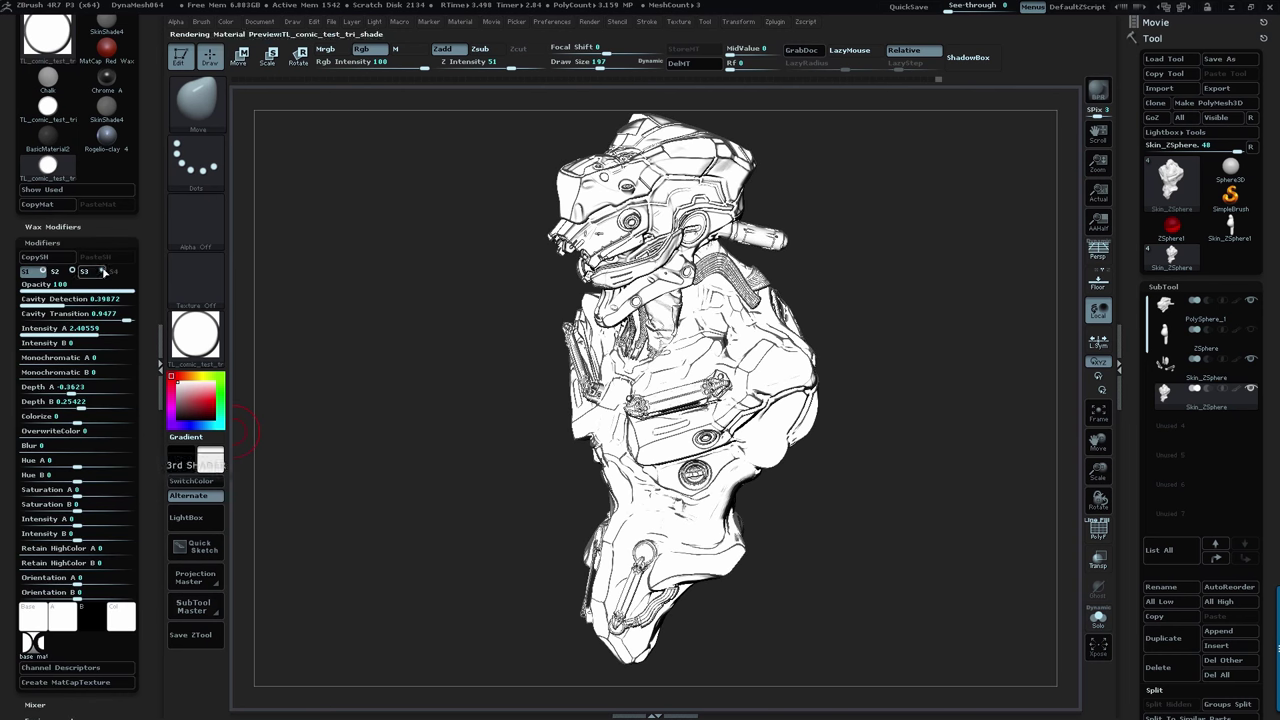
{"action": "left_click", "coordinate": [73, 272]}
{"action": "left_click", "coordinate": [60, 301]}
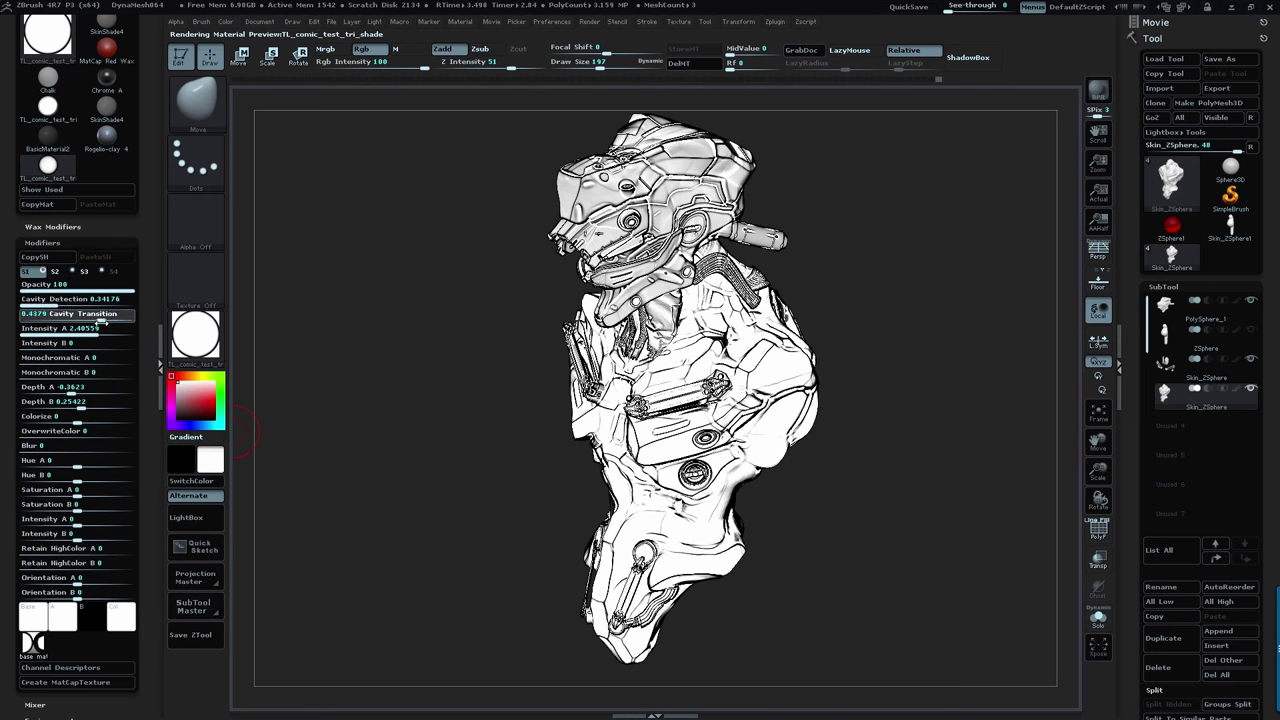
{"action": "left_click_drag", "start_coordinate": [101, 322], "coordinate": [111, 320]}
- In the render properties, enable SmoothNormals and set 3D Posterize to 179
{"action": "left_click_drag", "start_coordinate": [149, 150], "coordinate": [150, 302]}
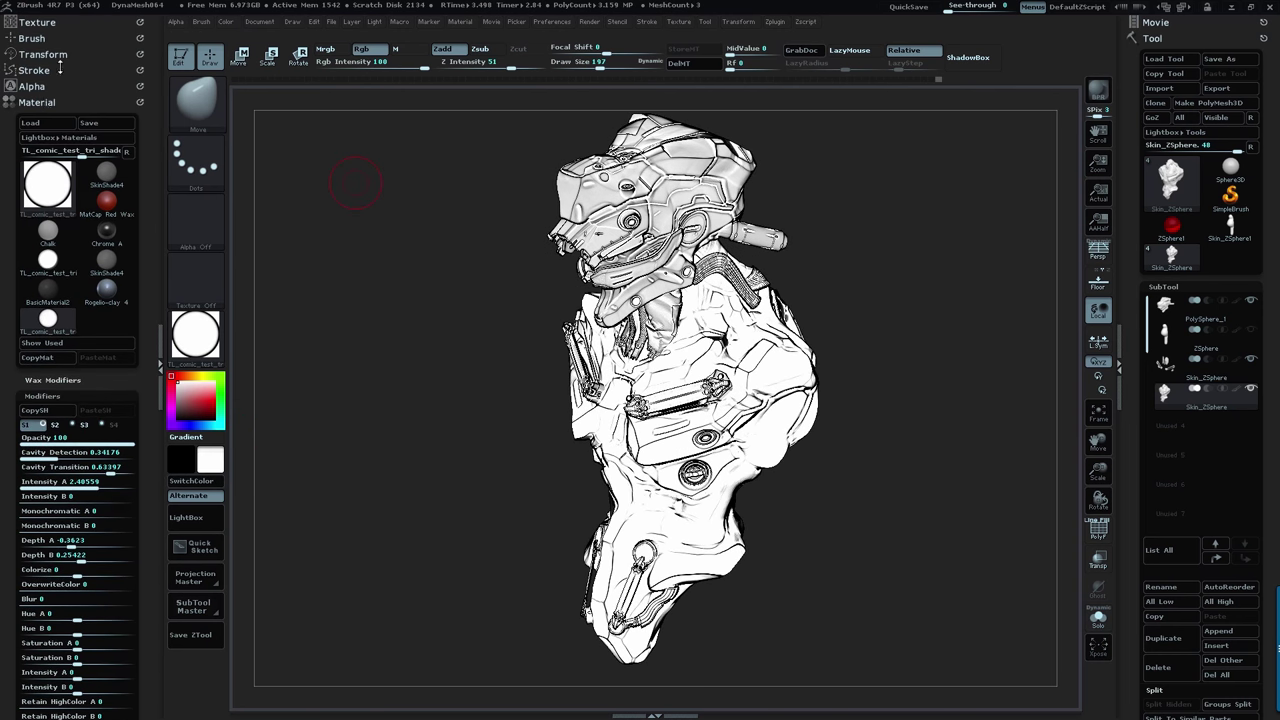
{"action": "left_click", "coordinate": [40, 103]}
{"action": "left_click", "coordinate": [45, 134]}
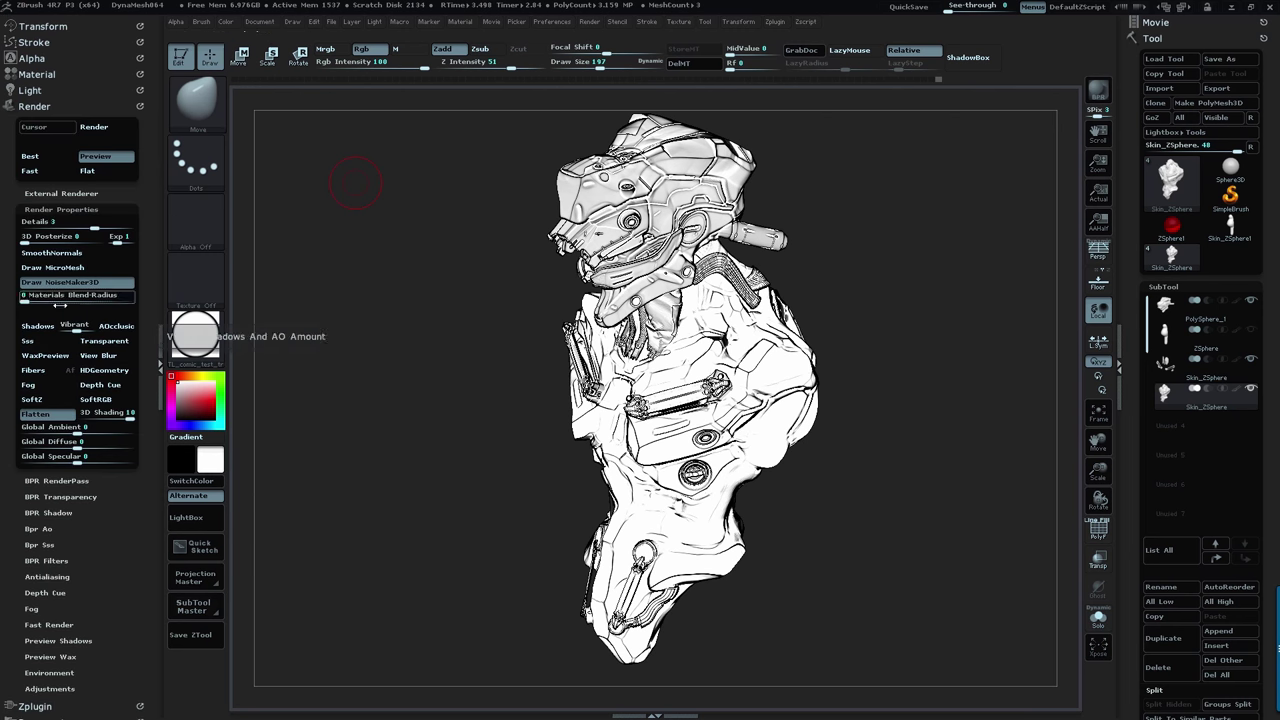
{"action": "left_click", "coordinate": [47, 238]}
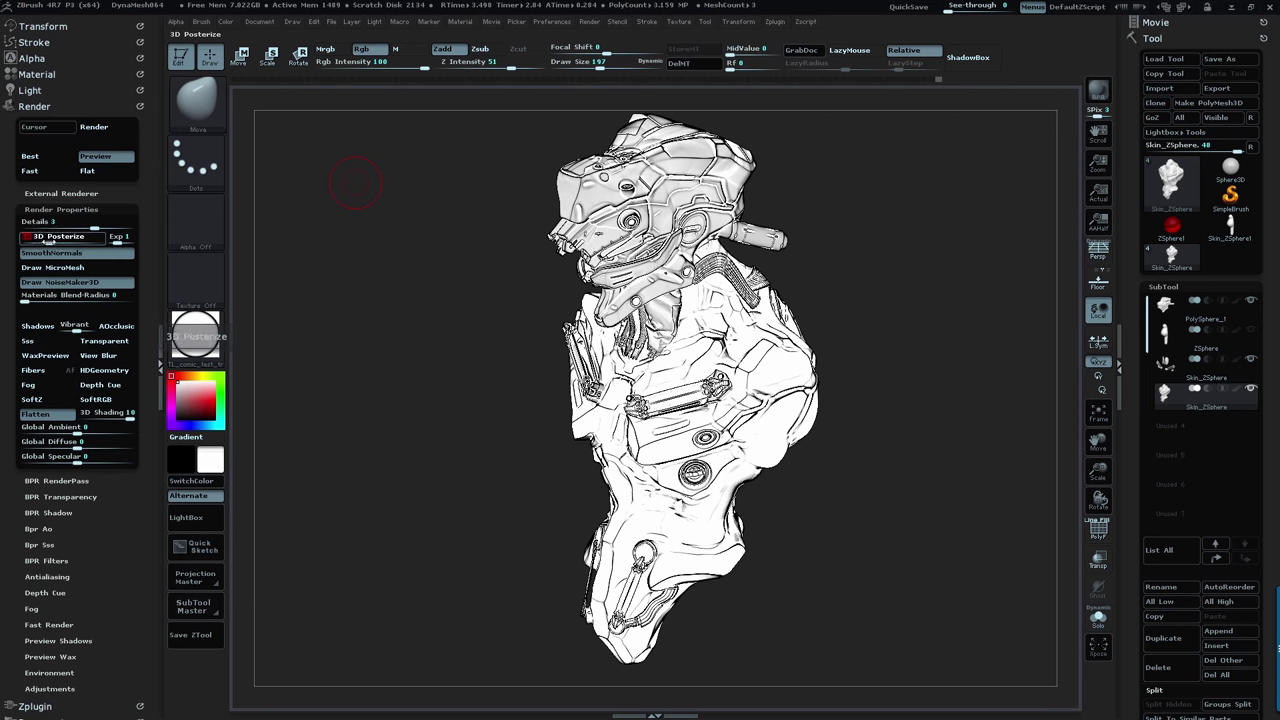
{"action": "left_click_drag", "start_coordinate": [74, 241], "coordinate": [100, 244]}
- Delete the ZSphere subtool from the model
{"action": "mouse_move", "coordinate": [850, 255]}
{"action": "left_mouse_down"}
{"action": "mouse_move", "coordinate": [894, 277]}
{"action": "mouse_move", "coordinate": [855, 257]}
{"action": "left_mouse_up"}
{"action": "left_click", "coordinate": [733, 190], "text": "alt"}
{"action": "left_click_drag", "start_coordinate": [747, 175], "coordinate": [857, 285]}
{"action": "left_click", "coordinate": [1198, 342]}
{"action": "left_click", "coordinate": [1160, 667]}
{"action": "left_click", "coordinate": [1043, 691]}
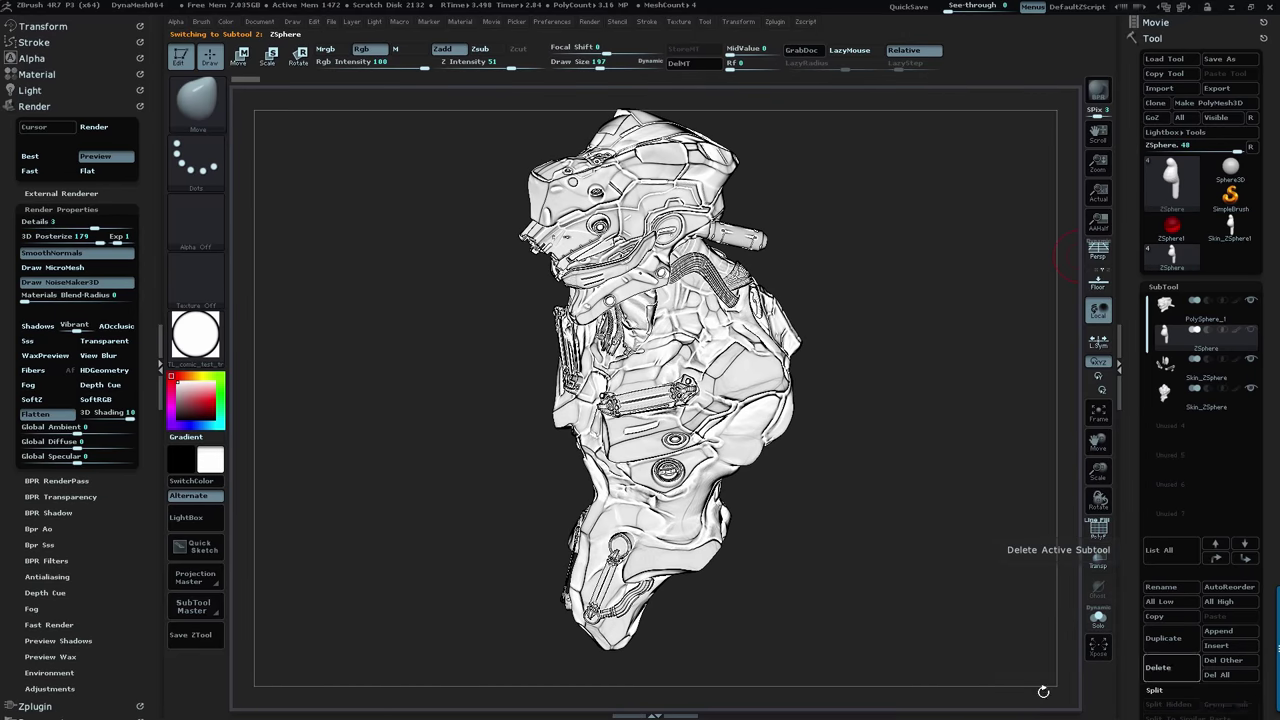
- Merge the remaining Skin_ZSphere subtools with PolySphere_1 into a single subtool
{"action": "left_click", "coordinate": [1239, 318]}
{"action": "scroll", "coordinate": [1156, 620], "scroll_direction": "down", "scroll_amount": 4}
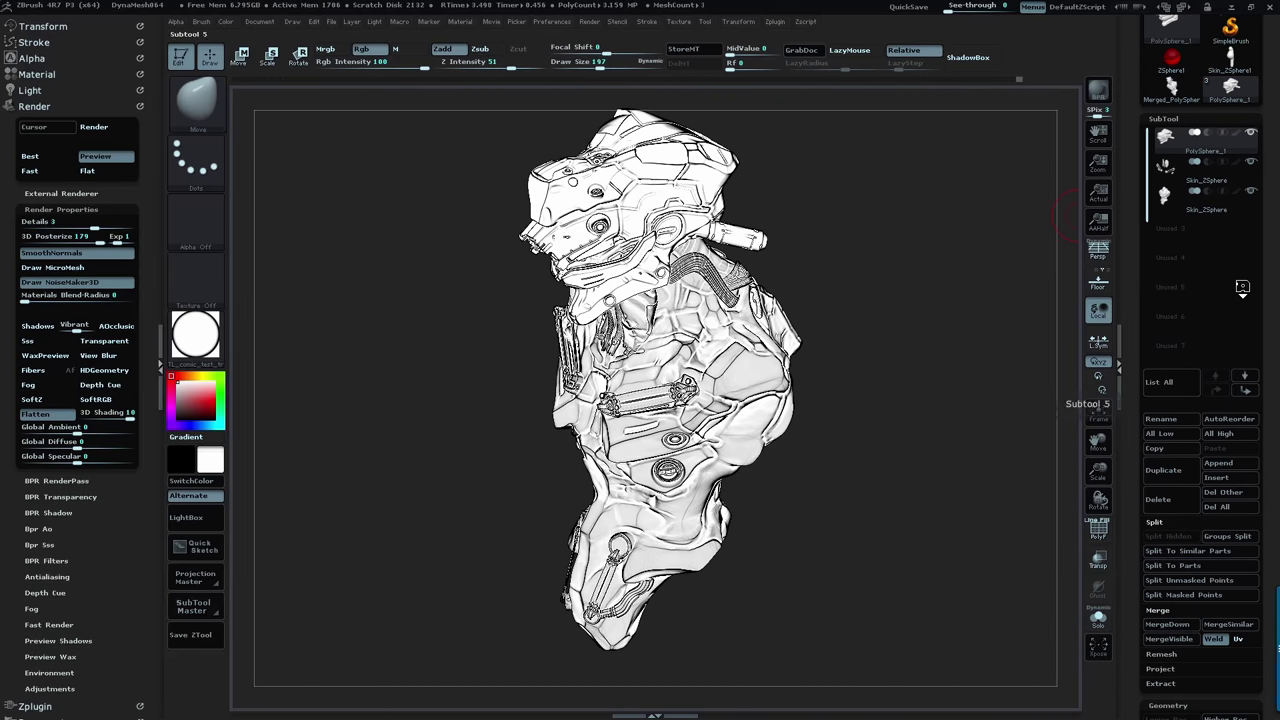
{"action": "scroll", "coordinate": [1143, 546], "scroll_direction": "down", "scroll_amount": 2}
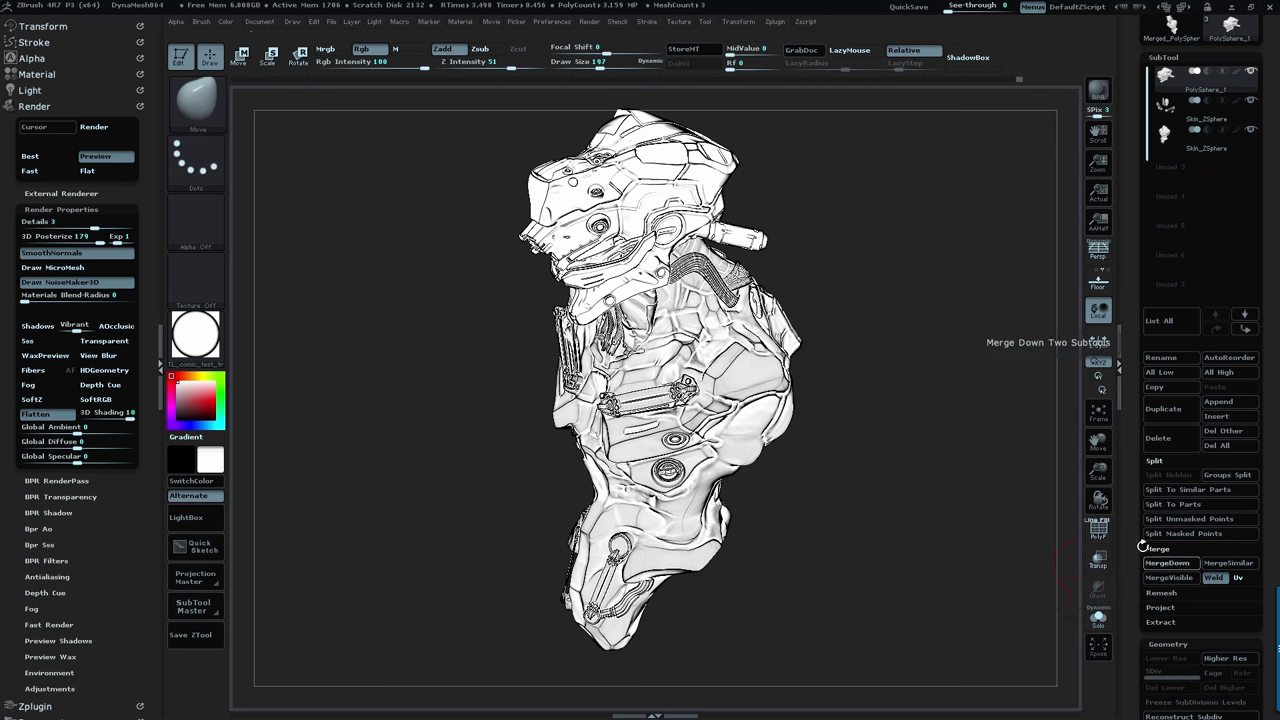
{"action": "mouse_move", "coordinate": [868, 440]}
{"action": "left_mouse_down"}
{"action": "mouse_move", "coordinate": [892, 499]}
{"action": "mouse_move", "coordinate": [943, 498]}
{"action": "mouse_move", "coordinate": [872, 468]}
{"action": "mouse_move", "coordinate": [862, 430]}
{"action": "left_mouse_up"}
- Lower 3D Posterize to 118 in the render properties
{"action": "left_click_drag", "start_coordinate": [146, 264], "coordinate": [146, 220]}
{"action": "left_click_drag", "start_coordinate": [100, 197], "coordinate": [73, 197]}
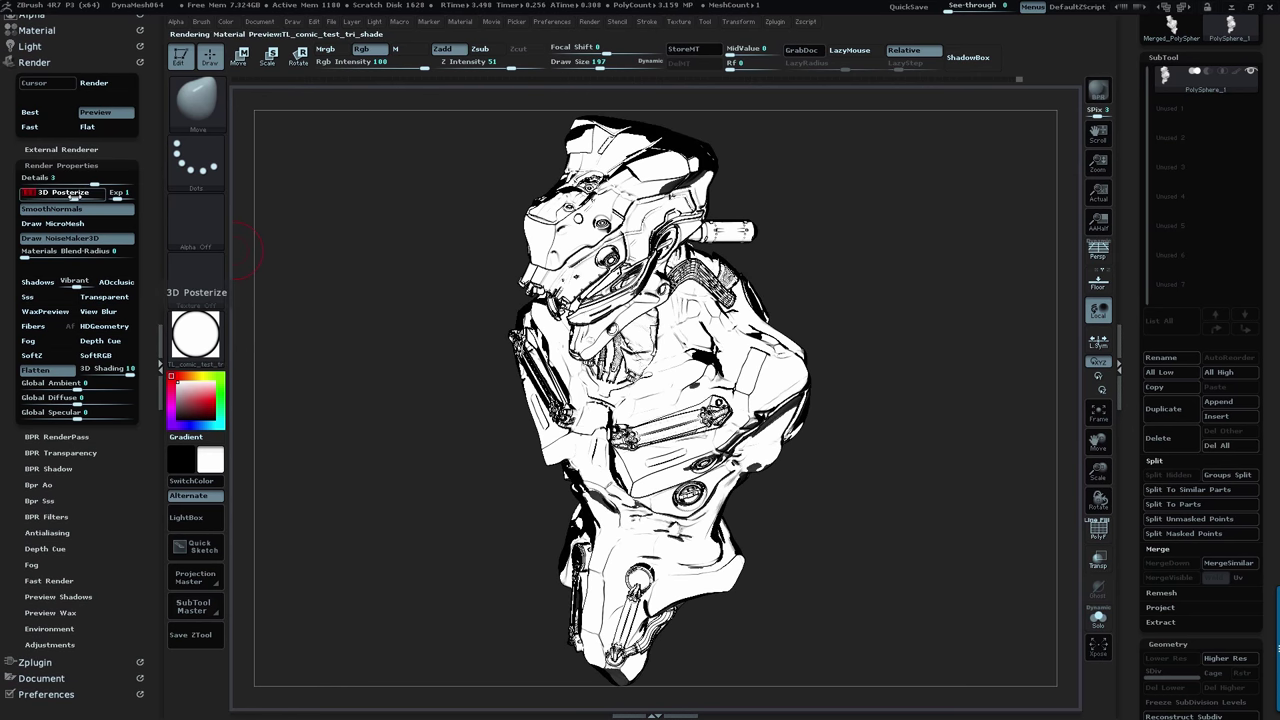
{"action": "left_click_drag", "start_coordinate": [364, 410], "coordinate": [390, 425]}
- Set the document background colour to white
{"action": "left_click", "coordinate": [41, 62]}
{"action": "left_click", "coordinate": [41, 95]}
{"action": "left_click_drag", "start_coordinate": [48, 360], "coordinate": [178, 388]}
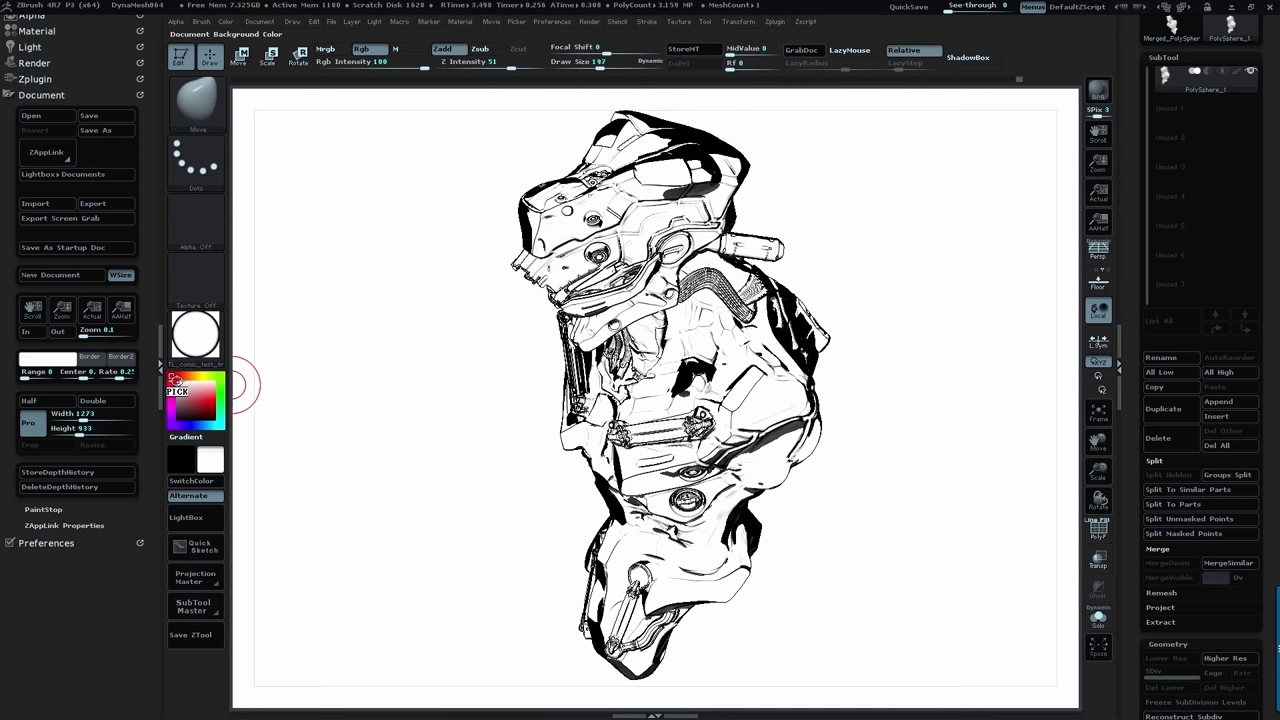
{"action": "left_click_drag", "start_coordinate": [340, 290], "coordinate": [334, 323], "text": "alt"}
{"action": "left_click", "coordinate": [41, 95]}
- Run a BPR render of the merged model
{"action": "left_click", "coordinate": [1098, 91]}
{"action": "left_click", "coordinate": [941, 113]}
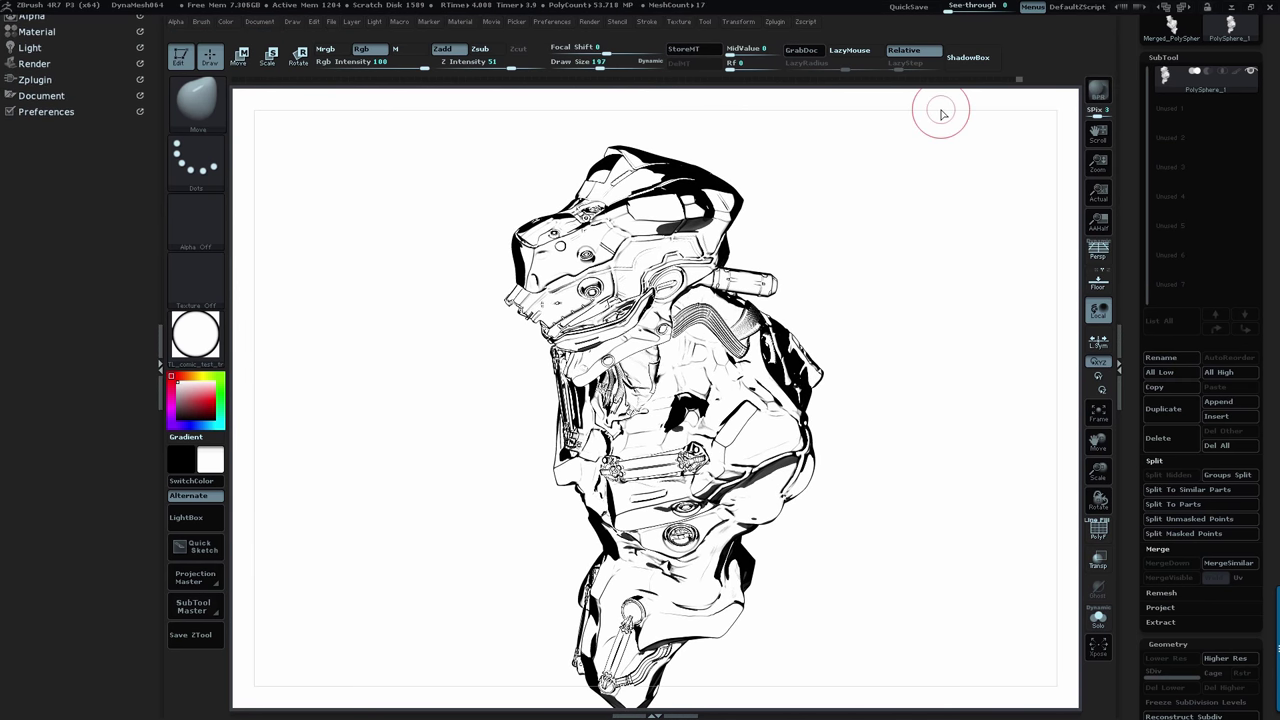
- Reposition the main light on the light sphere and frame the head and shoulders
{"action": "left_click", "coordinate": [33, 47]}
{"action": "left_click", "coordinate": [48, 112]}
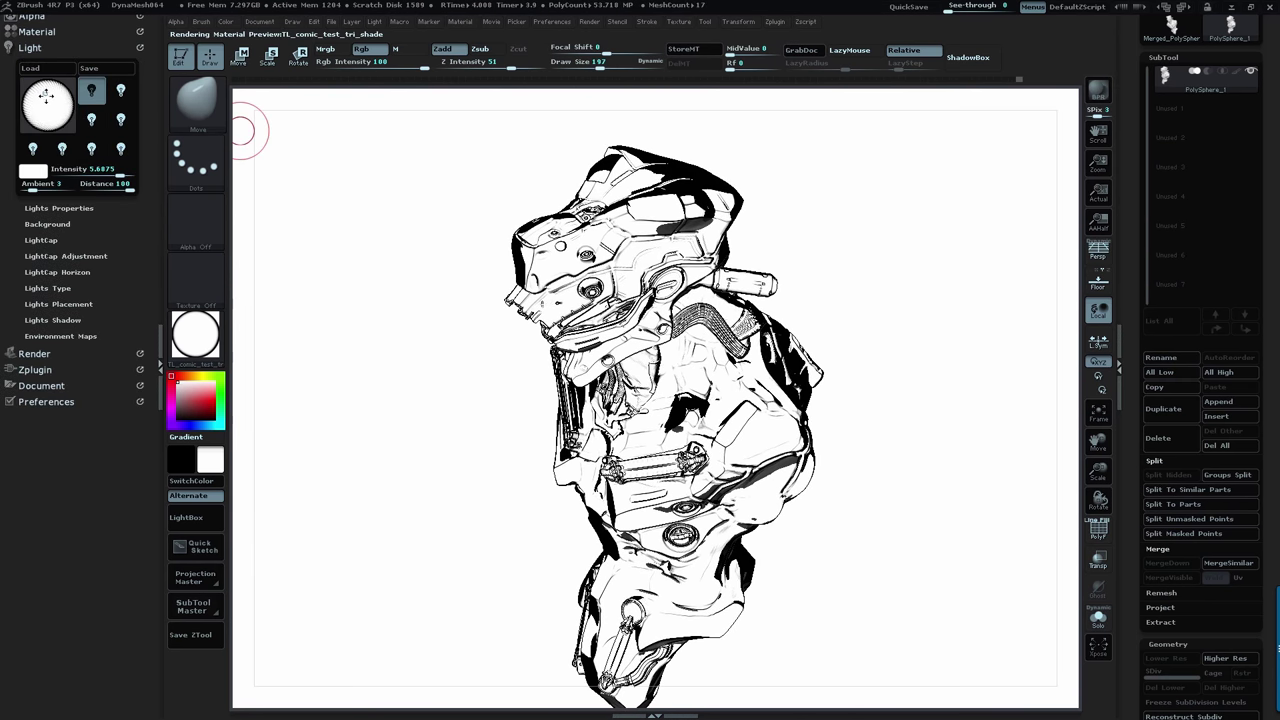
{"action": "mouse_move", "coordinate": [897, 460]}
{"action": "left_mouse_down"}
{"action": "mouse_move", "coordinate": [916, 511]}
{"action": "mouse_move", "coordinate": [923, 488]}
{"action": "mouse_move", "coordinate": [934, 534]}
{"action": "mouse_move", "coordinate": [951, 514]}
{"action": "mouse_move", "coordinate": [945, 492]}
{"action": "mouse_move", "coordinate": [957, 506]}
{"action": "mouse_move", "coordinate": [997, 443]}
{"action": "mouse_move", "coordinate": [992, 487]}
{"action": "mouse_move", "coordinate": [951, 386]}
{"action": "mouse_move", "coordinate": [980, 403]}
{"action": "mouse_move", "coordinate": [592, 168]}
{"action": "left_mouse_up"}
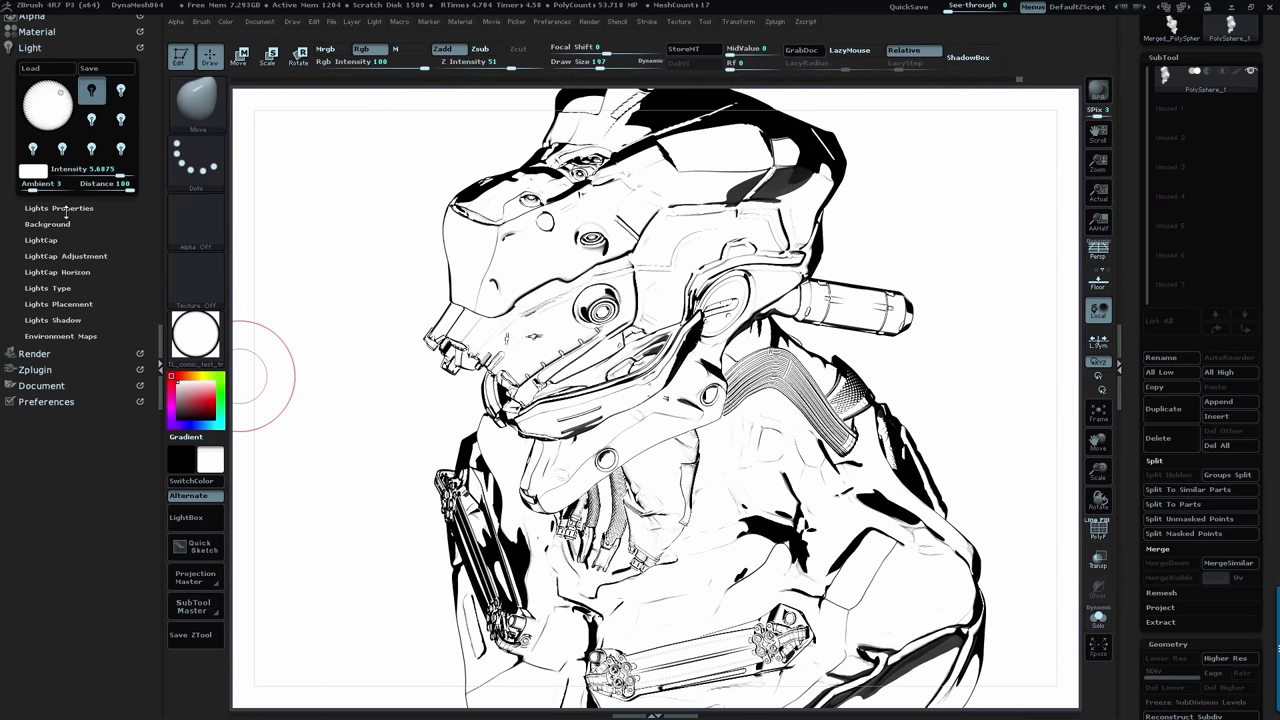
- Examine the second BPR filter's Blur settings and open its Cavity value for editing
{"action": "left_click", "coordinate": [34, 353]}
{"action": "left_click", "coordinate": [78, 153]}
{"action": "left_click", "coordinate": [78, 153]}
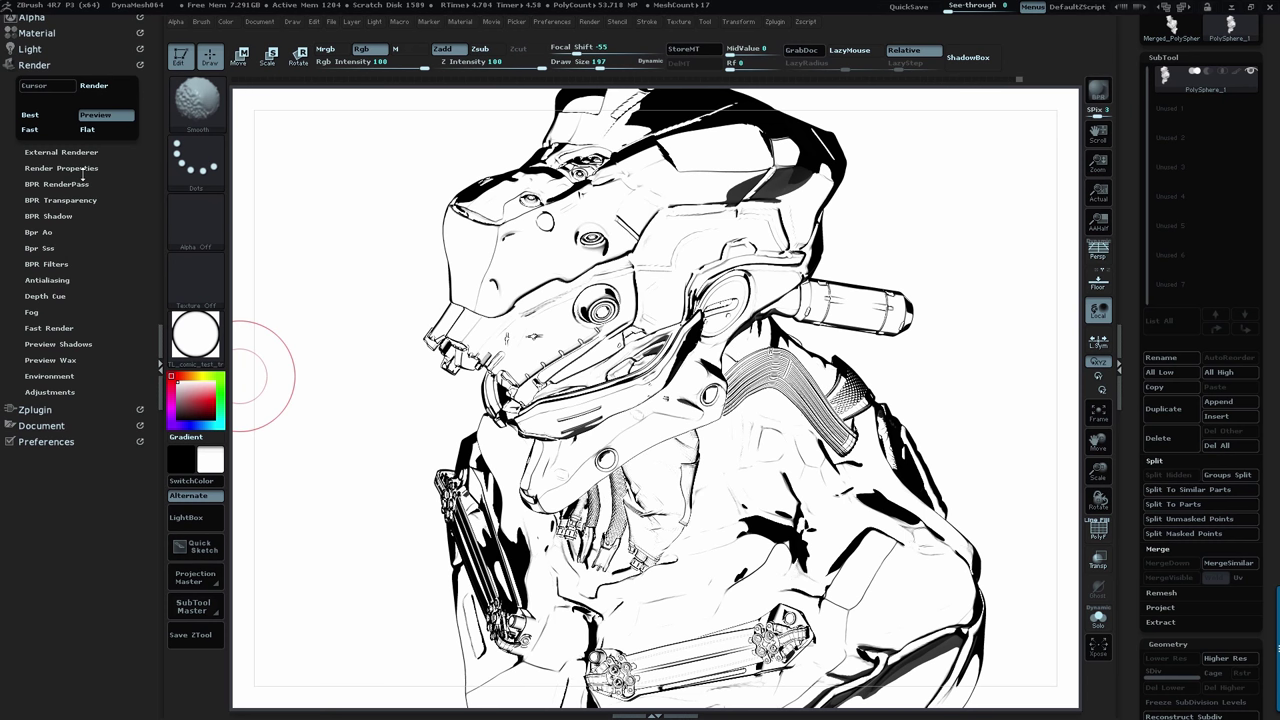
{"action": "left_click", "coordinate": [80, 170]}
{"action": "left_click", "coordinate": [76, 169], "text": "shift"}
{"action": "left_click", "coordinate": [58, 266], "text": "shift"}
{"action": "scroll", "coordinate": [71, 296], "scroll_direction": "down", "scroll_amount": 3}
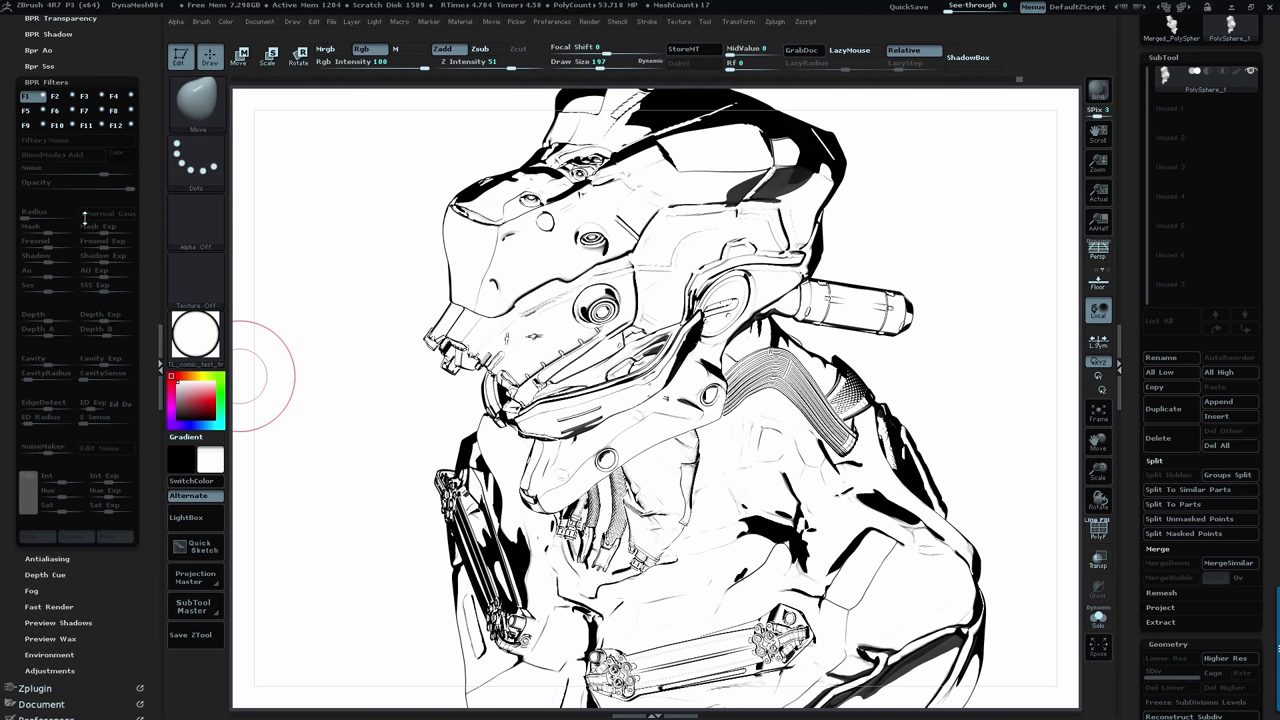
{"action": "left_click", "coordinate": [59, 97]}
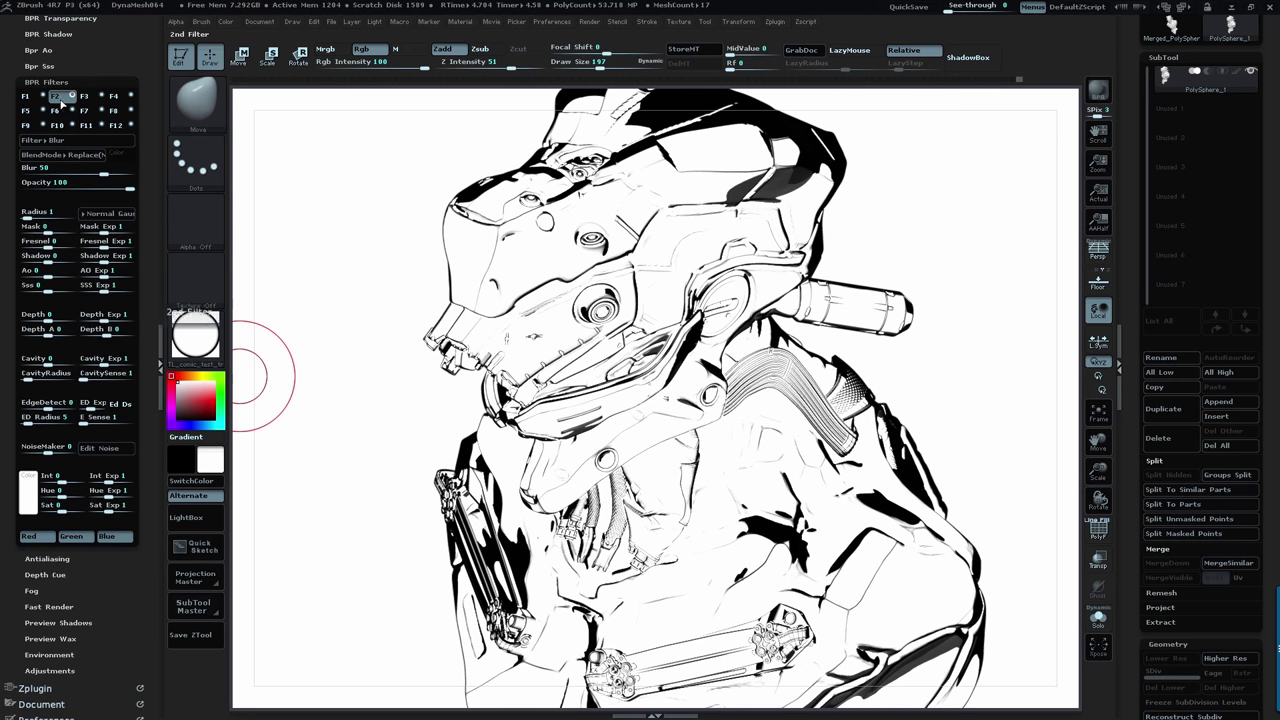
{"action": "left_click", "coordinate": [53, 366]}
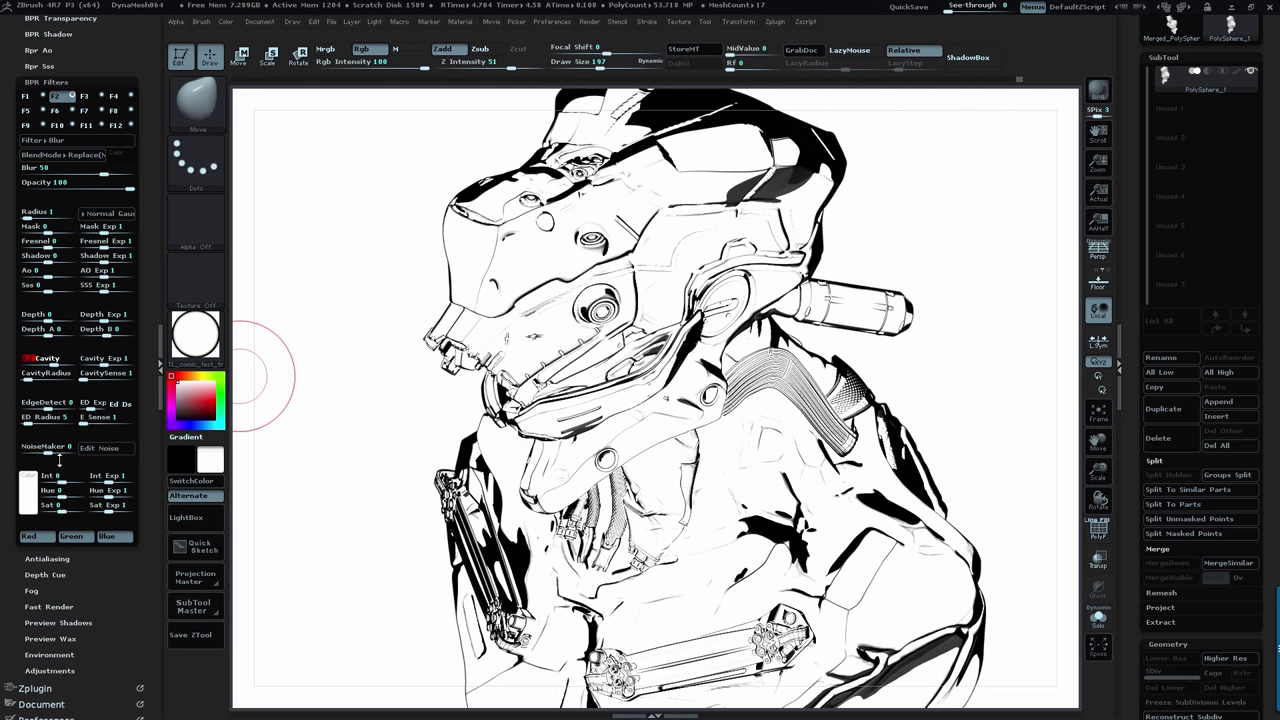
- Activate the first BPR filter and change its type to Sharpen
{"action": "left_click", "coordinate": [25, 96]}
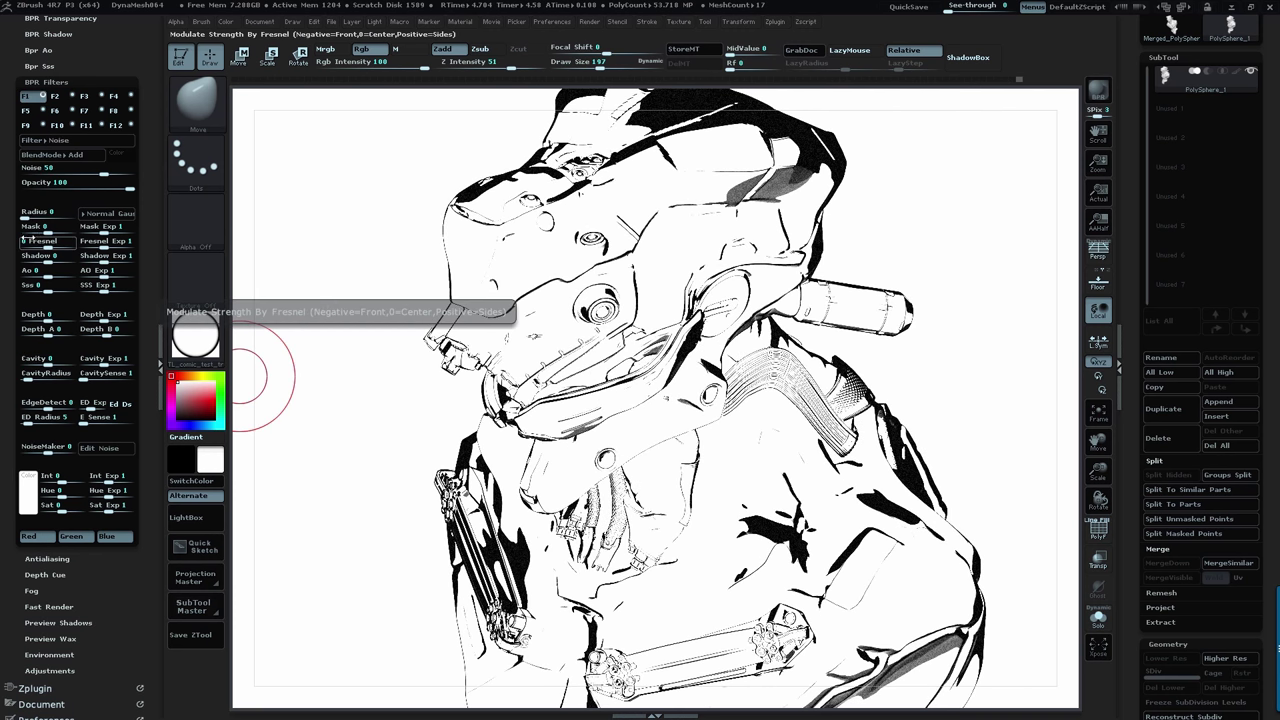
{"action": "left_click", "coordinate": [70, 141]}
{"action": "left_click", "coordinate": [70, 167]}
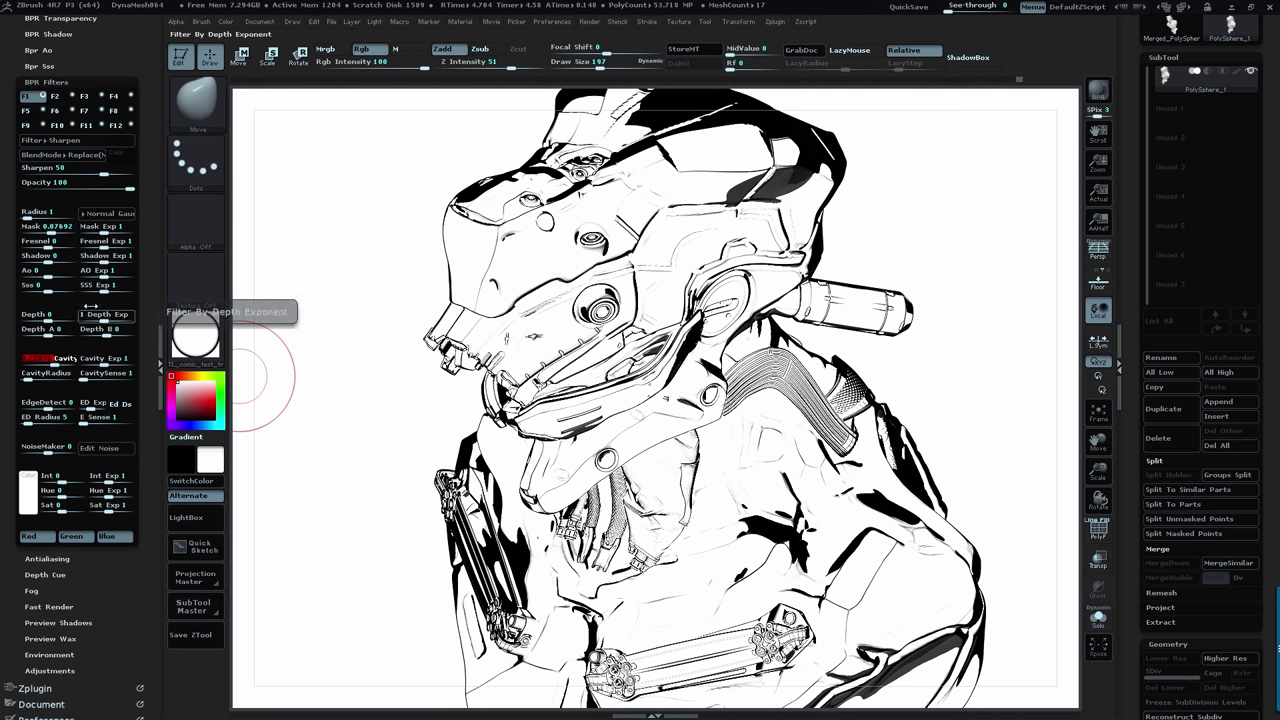
- Set Global Ambient to -1 in the render properties
{"action": "left_click", "coordinate": [51, 82]}
{"action": "left_click_drag", "start_coordinate": [52, 78], "coordinate": [72, 238]}
{"action": "left_click", "coordinate": [79, 201]}
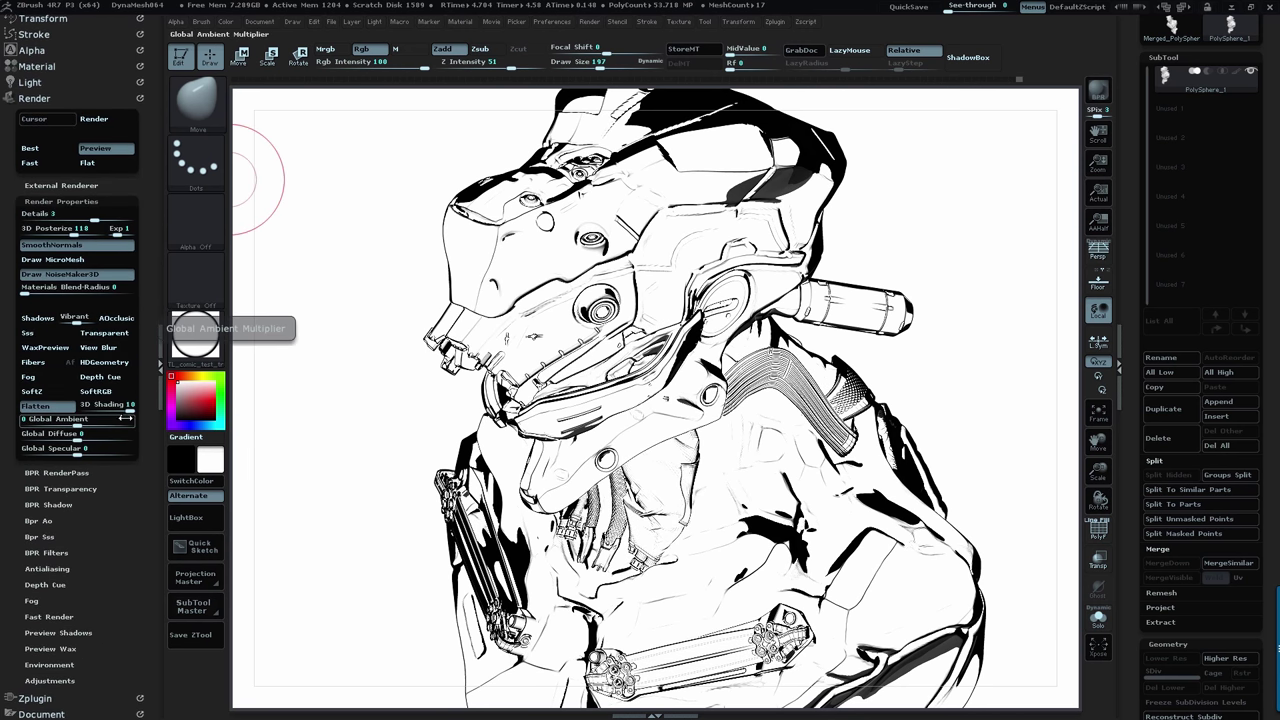
{"action": "left_click_drag", "start_coordinate": [77, 424], "coordinate": [70, 424]}
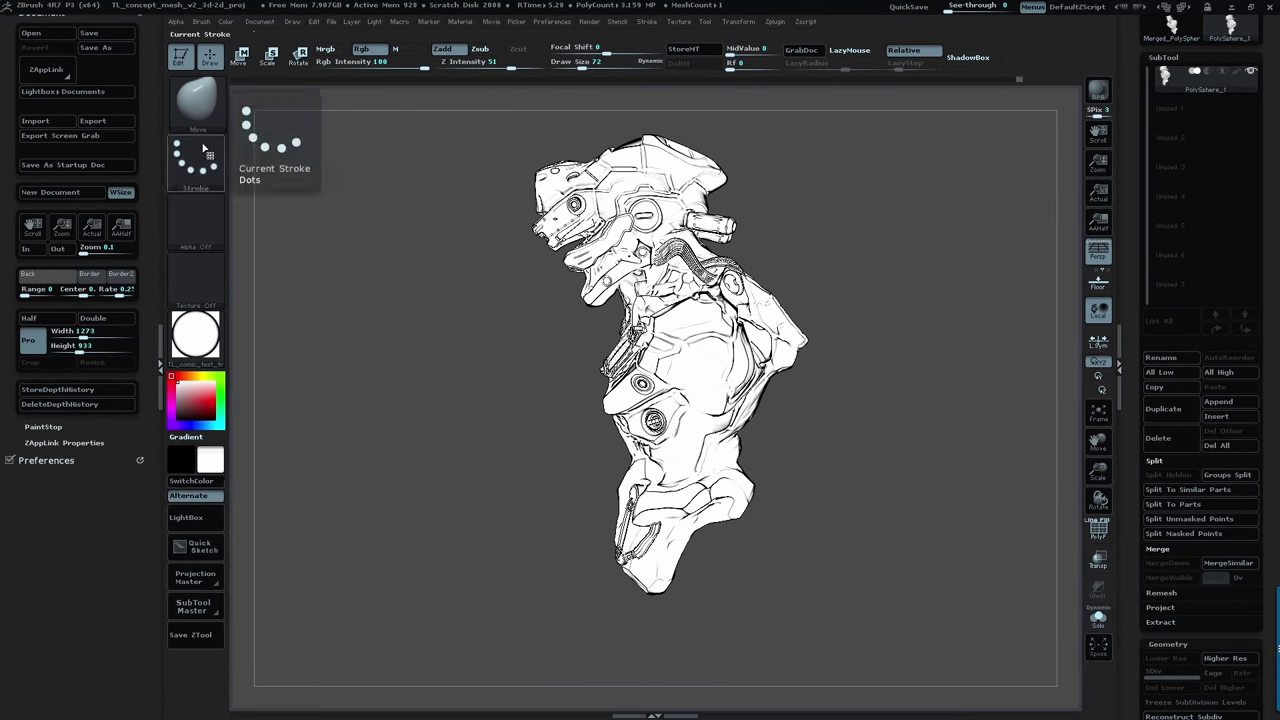
- Set the document's background colour to white by sampling it from the canvas
{"action": "left_click", "coordinate": [196, 95]}
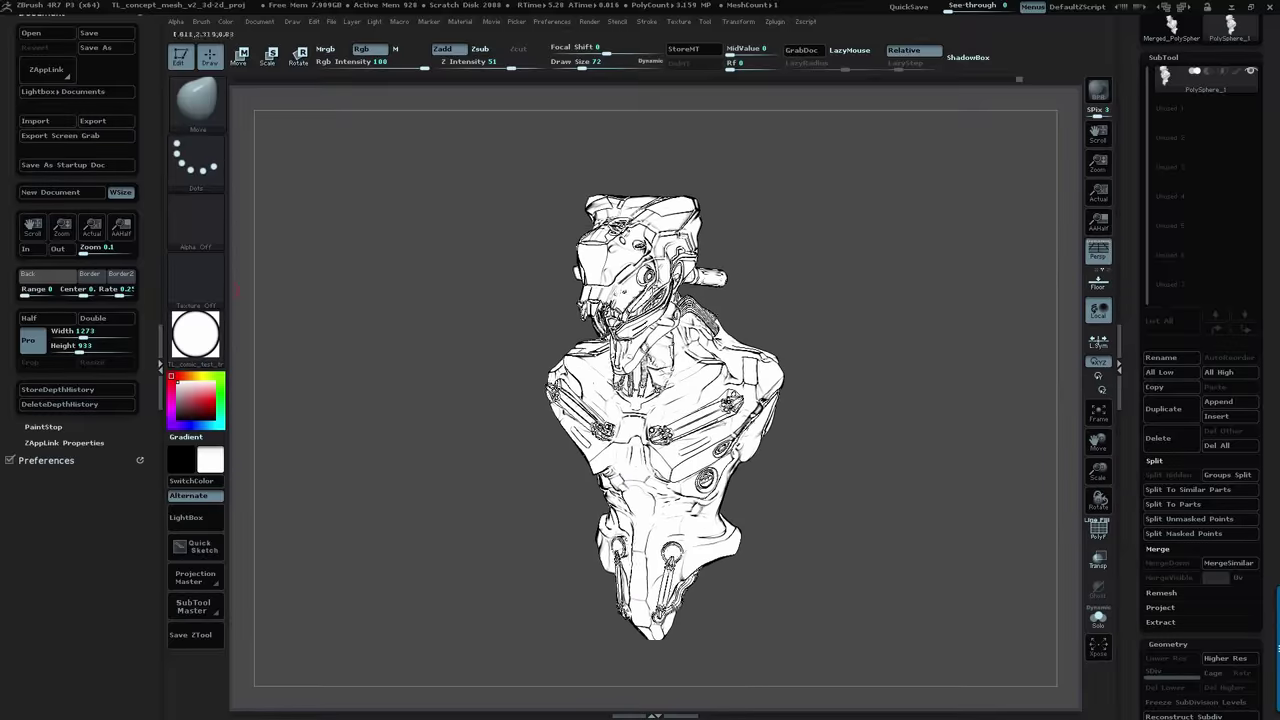
{"action": "scroll", "coordinate": [35, 442], "scroll_direction": "up", "scroll_amount": 3}
{"action": "left_click", "coordinate": [36, 436]}
{"action": "left_click_drag", "start_coordinate": [35, 440], "coordinate": [689, 432]}
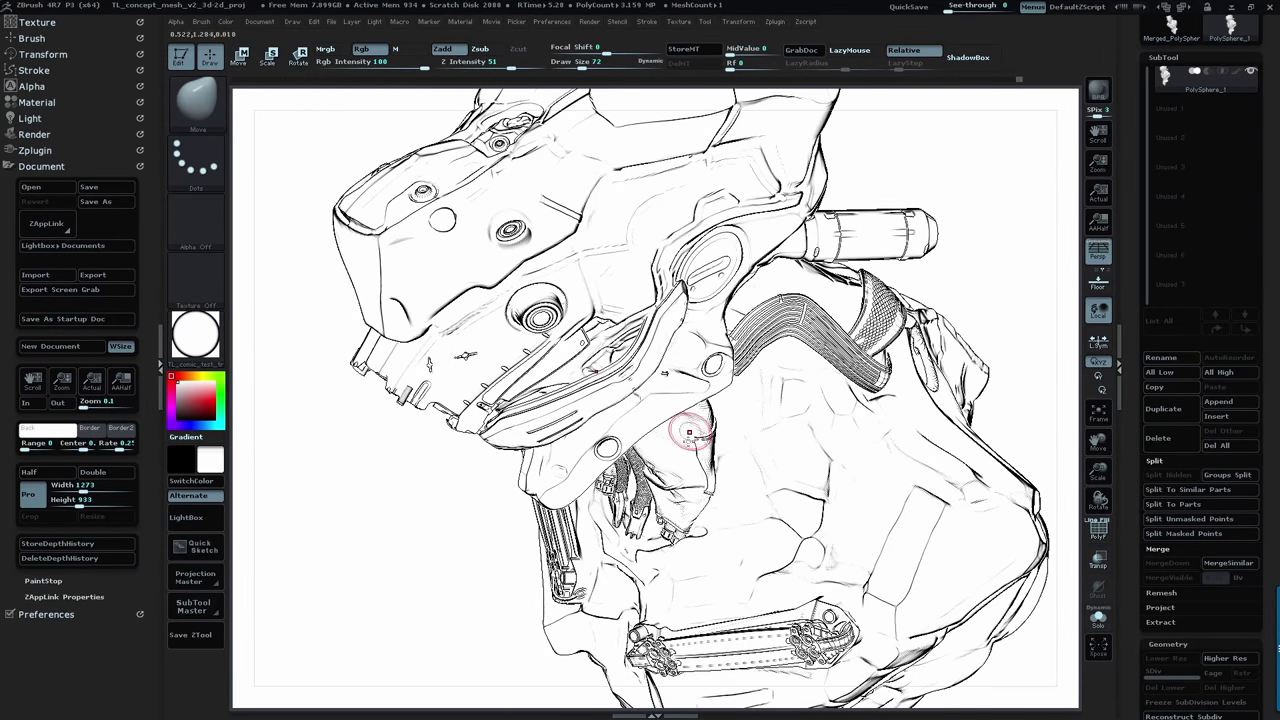
- Frame the head and shoulders and set 3D Posterize to 69 in the render properties
{"action": "left_click_drag", "start_coordinate": [880, 318], "coordinate": [700, 205]}
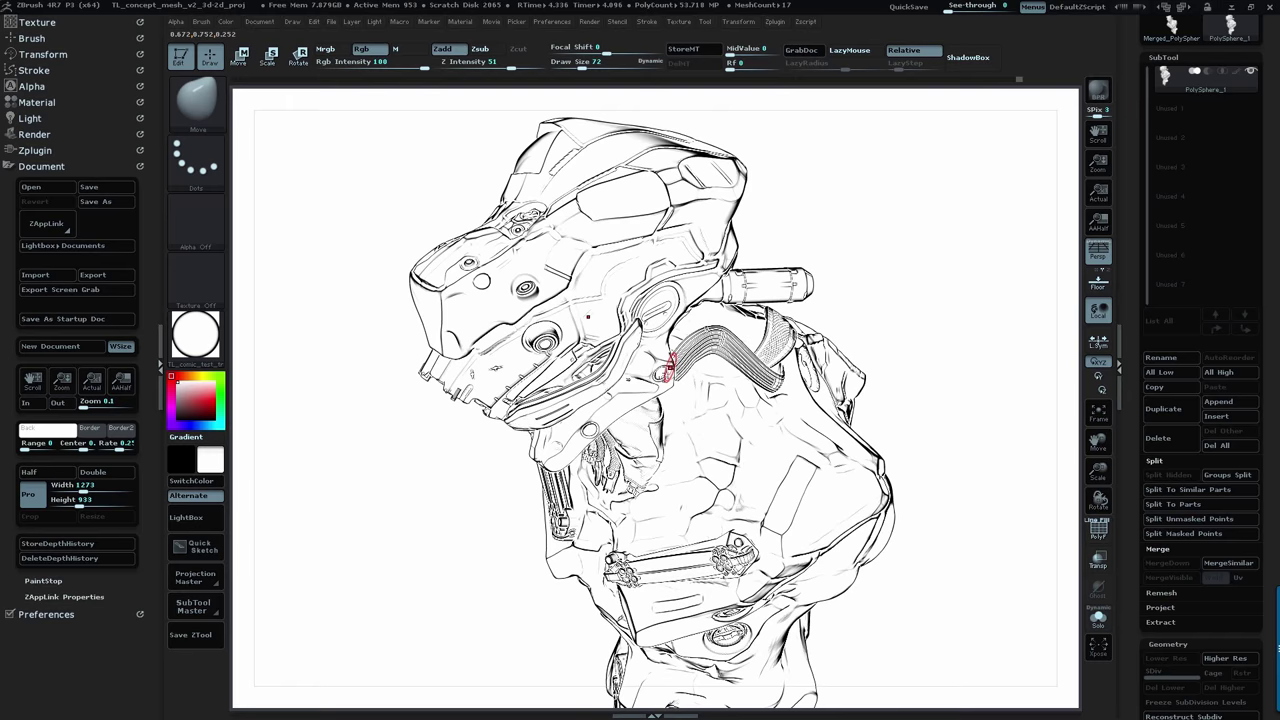
{"action": "left_click_drag", "start_coordinate": [668, 370], "coordinate": [334, 91]}
{"action": "left_click", "coordinate": [30, 118]}
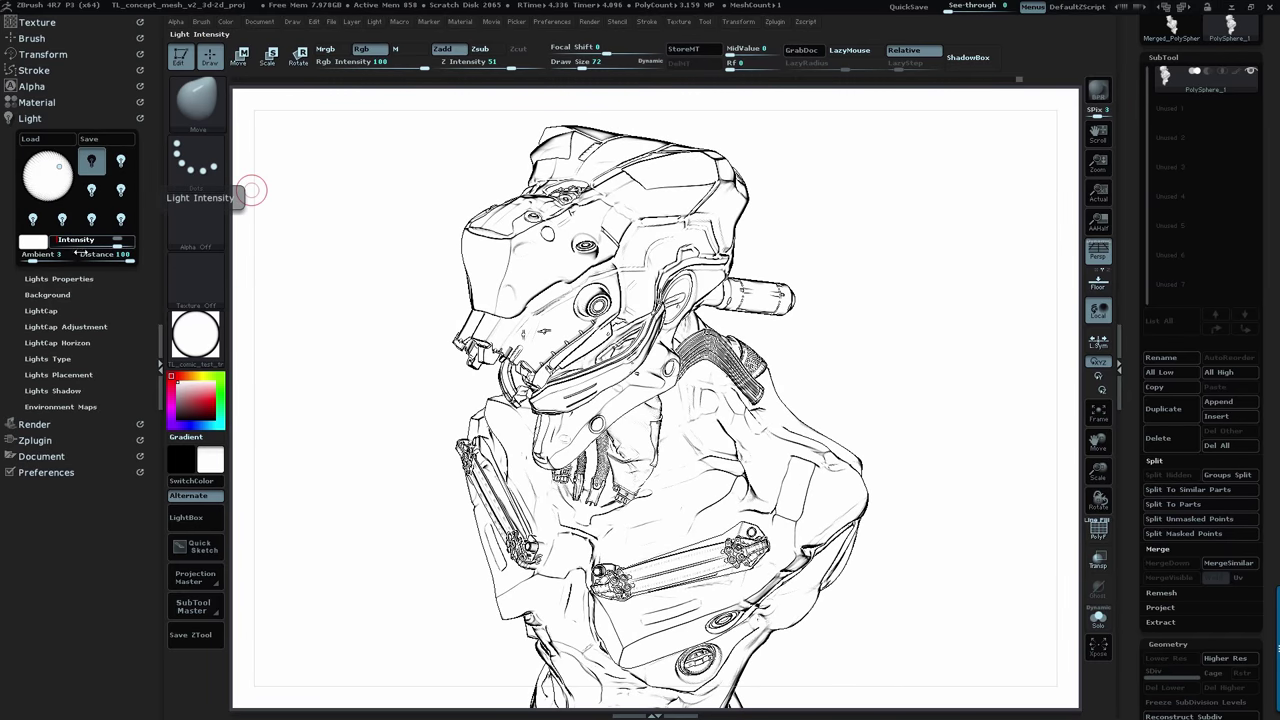
{"action": "left_click_drag", "start_coordinate": [262, 280], "coordinate": [330, 400]}
{"action": "left_click", "coordinate": [34, 424]}
{"action": "left_click", "coordinate": [160, 142]}
{"action": "left_click", "coordinate": [4, 141]}
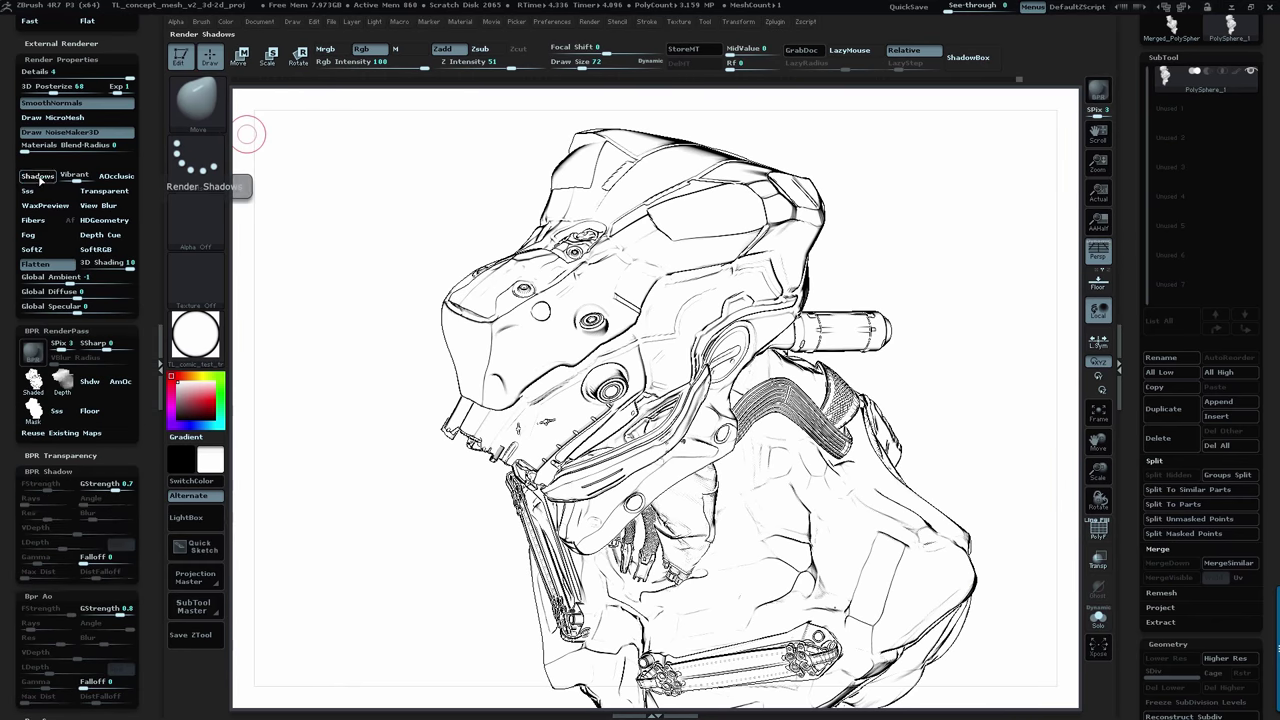
{"action": "left_click", "coordinate": [60, 87]}
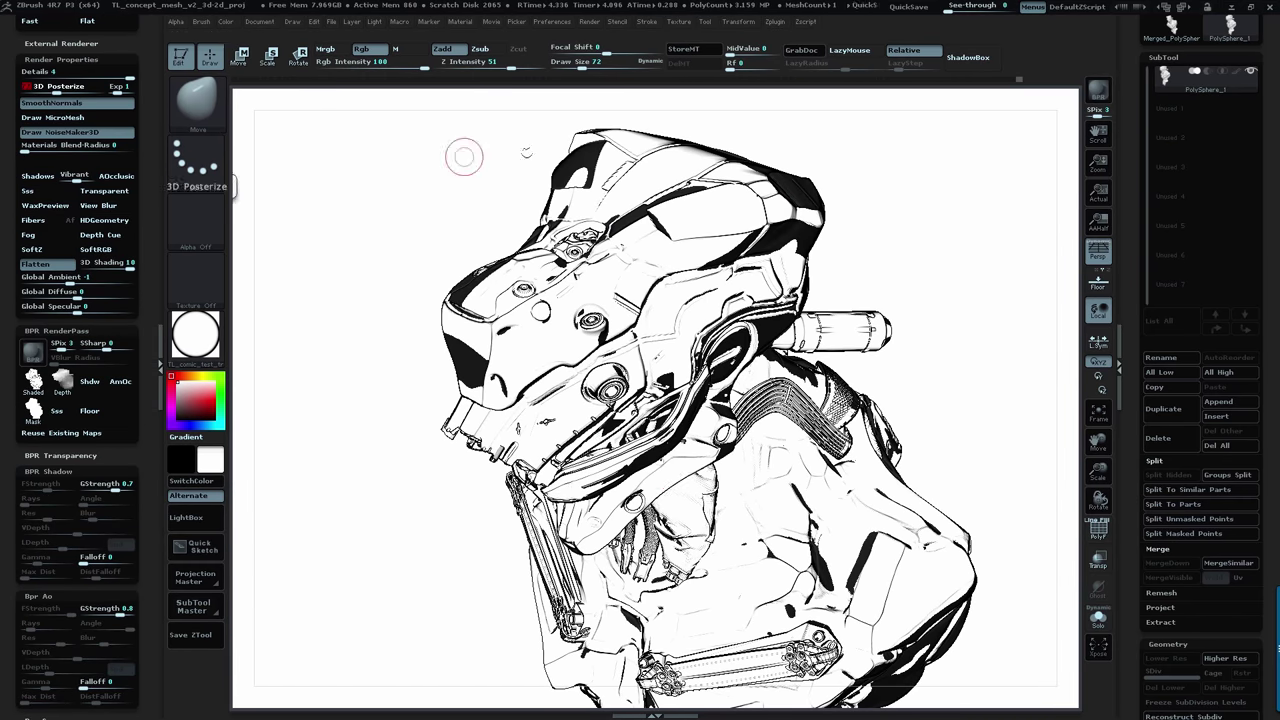
{"action": "left_click_drag", "start_coordinate": [242, 307], "coordinate": [247, 187]}
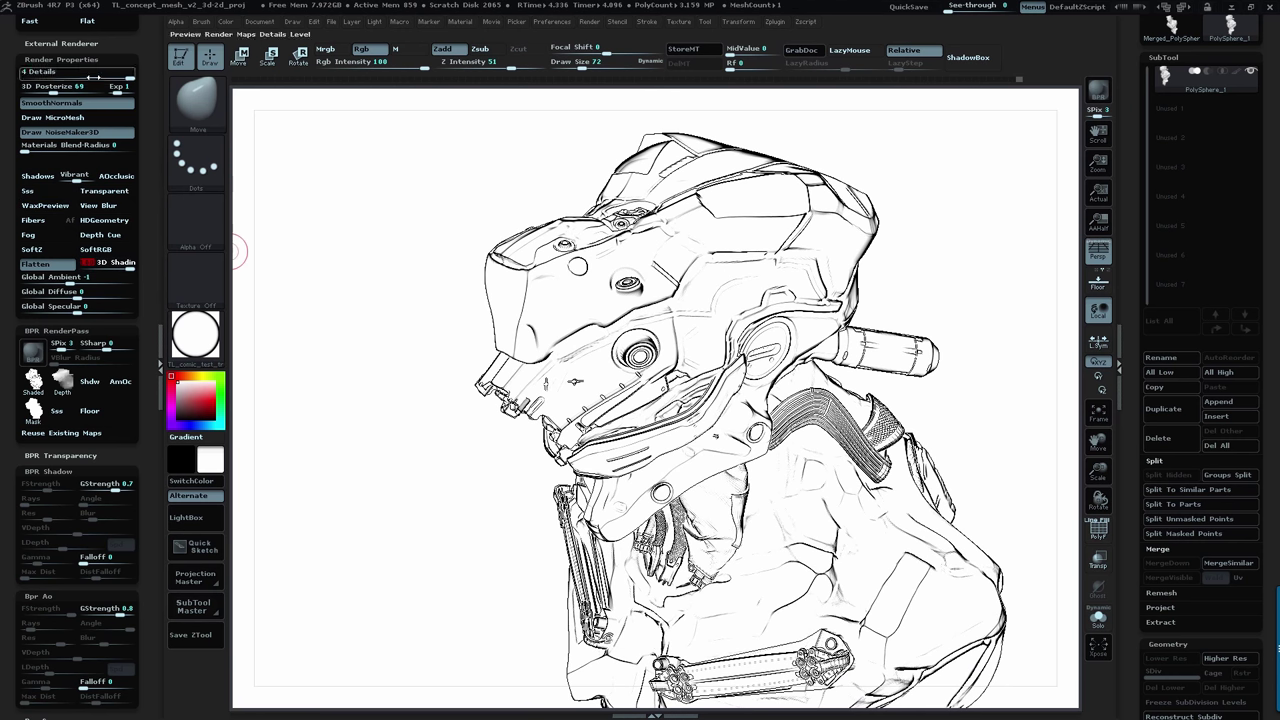
- Open the comic material's modifiers and set Cavity Detection to 0.5 on shader S1
{"action": "left_click", "coordinate": [57, 471]}
{"action": "left_click", "coordinate": [52, 288]}
{"action": "left_click", "coordinate": [35, 463]}
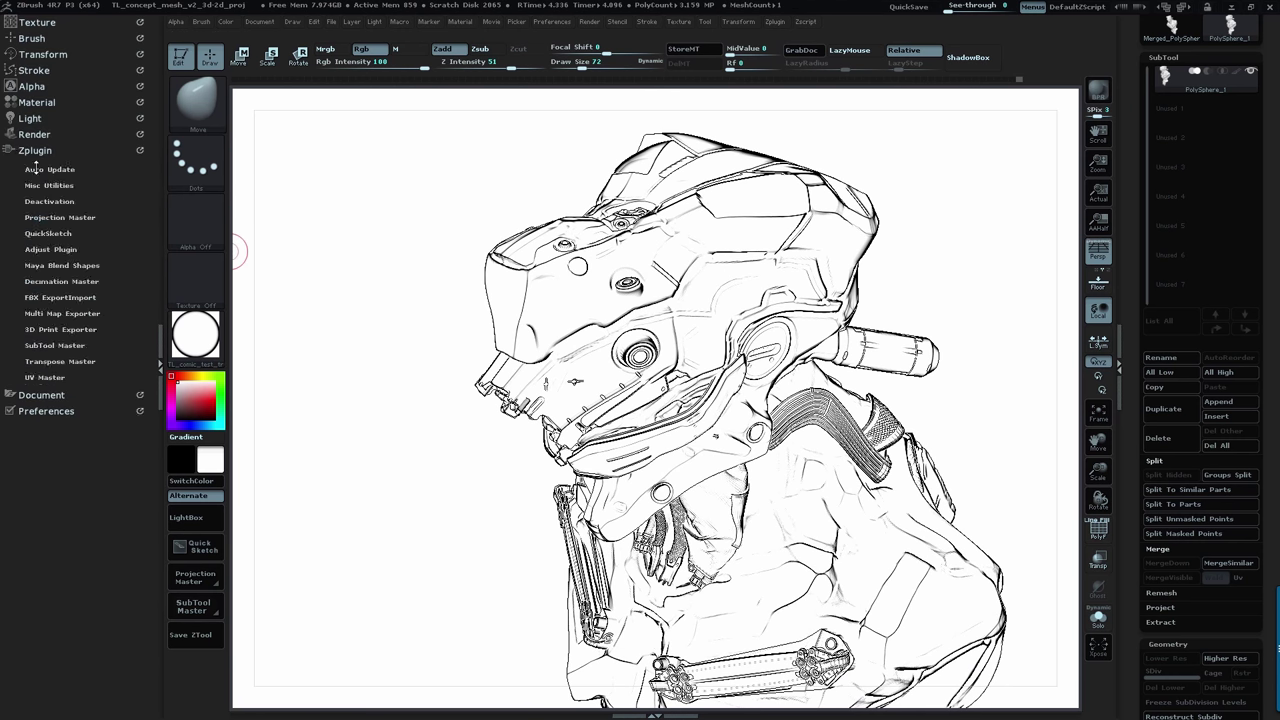
{"action": "left_click", "coordinate": [34, 134]}
{"action": "left_click_drag", "start_coordinate": [83, 514], "coordinate": [83, 644]}
{"action": "left_click", "coordinate": [57, 103]}
{"action": "left_click", "coordinate": [44, 270]}
{"action": "left_click_drag", "start_coordinate": [149, 340], "coordinate": [149, 202]}
{"action": "left_click_drag", "start_coordinate": [127, 190], "coordinate": [76, 173]}
{"action": "left_click", "coordinate": [58, 158]}
{"action": "left_click", "coordinate": [31, 138]}
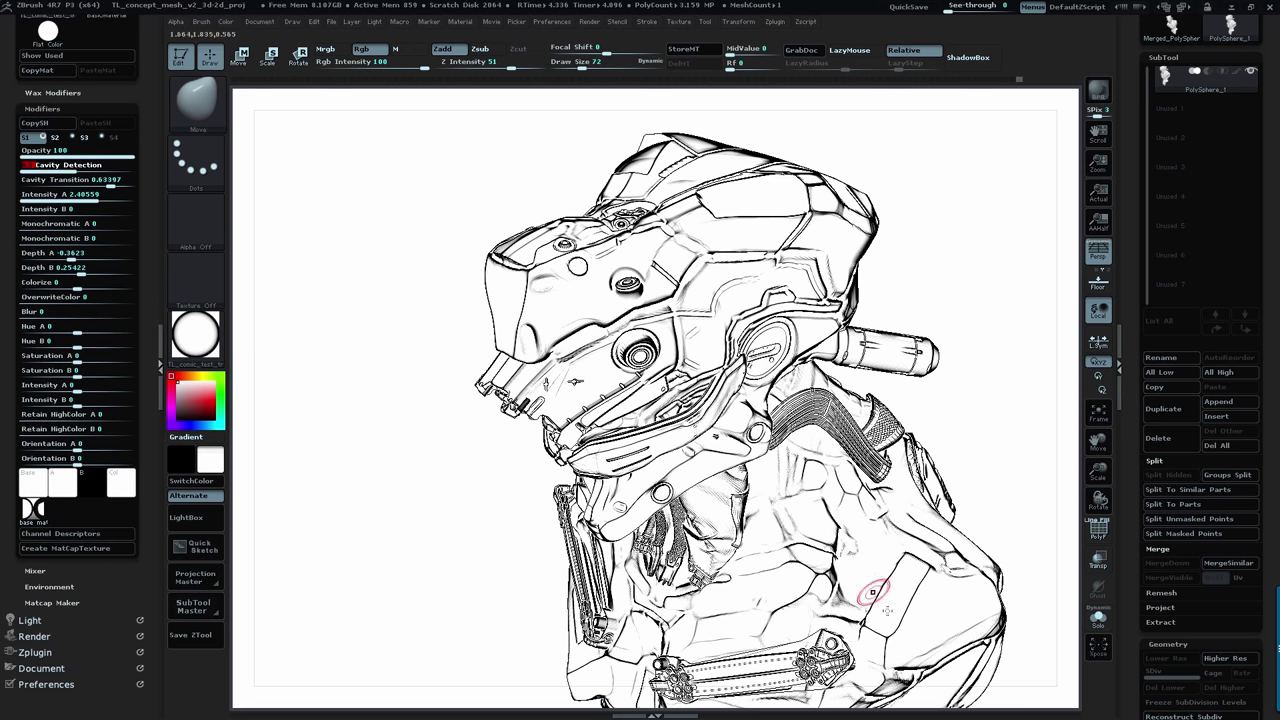
- Try a Cavity Transition of 0.69999 on shader S1 and inspect the linework on the other side of the head
{"action": "left_click", "coordinate": [99, 182]}
{"action": "left_click", "coordinate": [114, 182]}
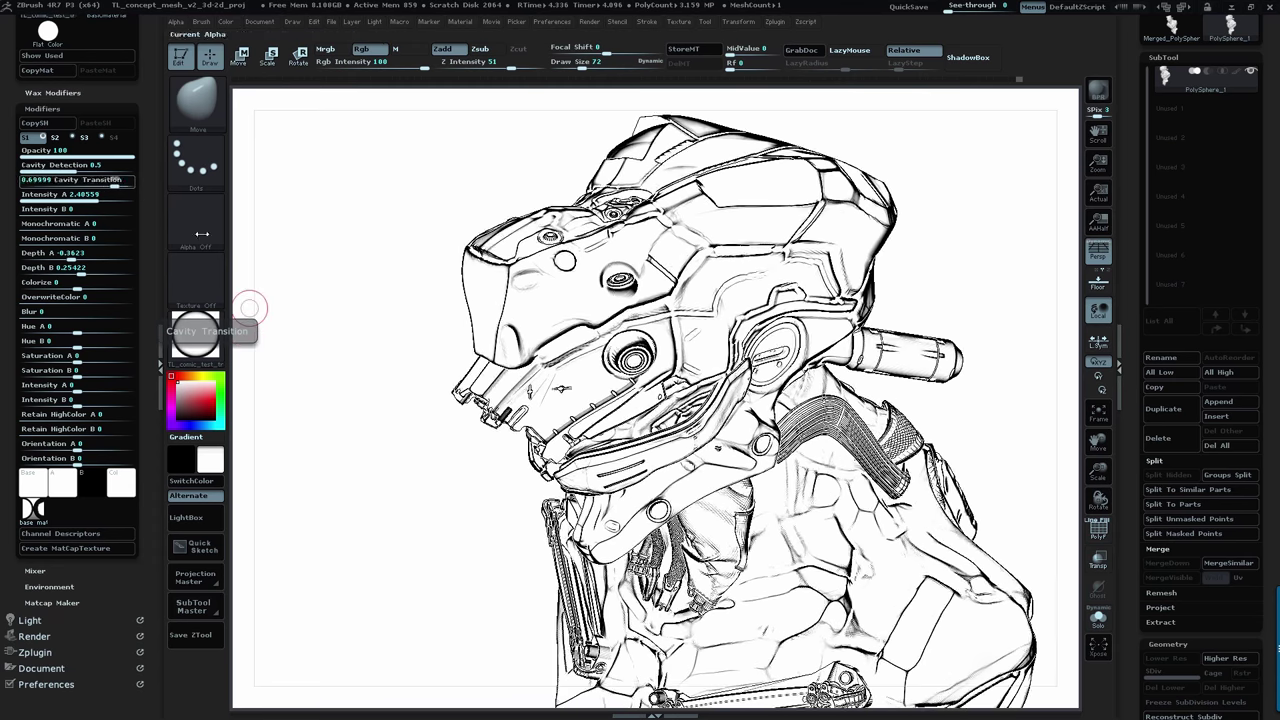
{"action": "left_click_drag", "start_coordinate": [382, 514], "coordinate": [402, 550]}
{"action": "left_click_drag", "start_coordinate": [1031, 472], "coordinate": [958, 350], "text": "alt"}
{"action": "left_click_drag", "start_coordinate": [856, 230], "coordinate": [620, 265], "text": "alt"}
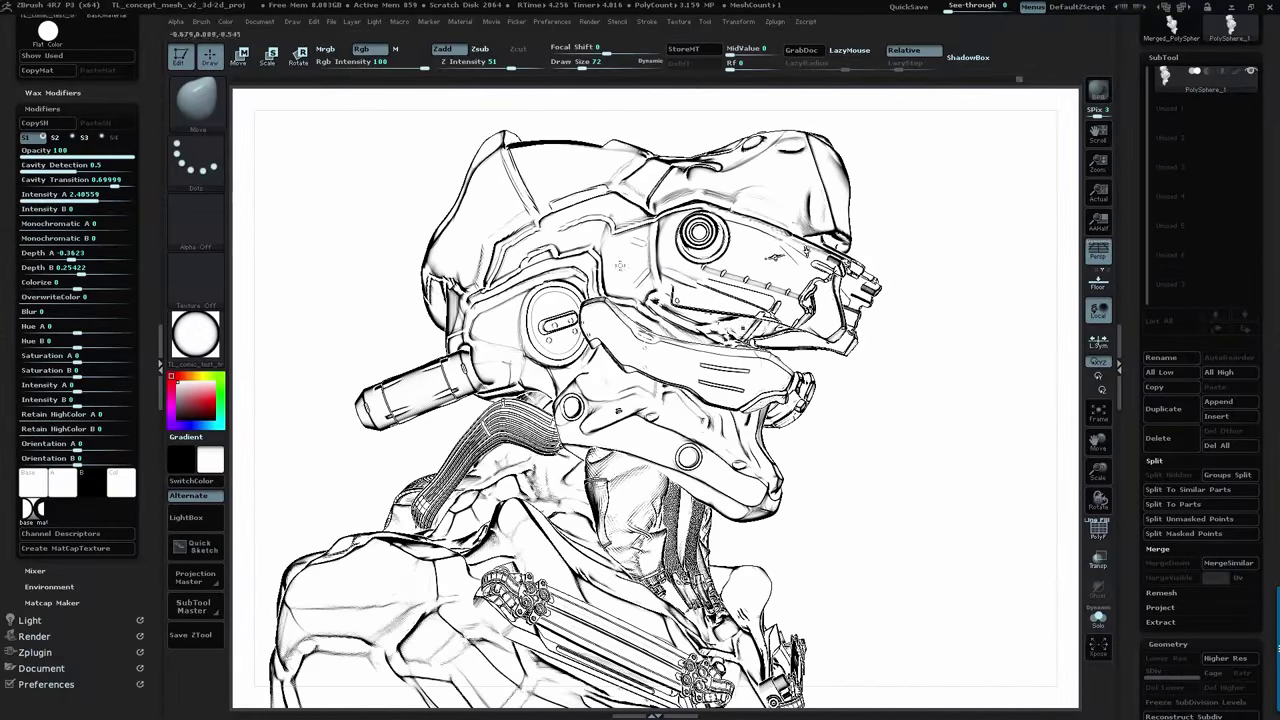
- Set shader S1's Cavity Transition to 0.45097 and Cavity Detection to 0.59999
{"action": "left_click_drag", "start_coordinate": [112, 183], "coordinate": [101, 184]}
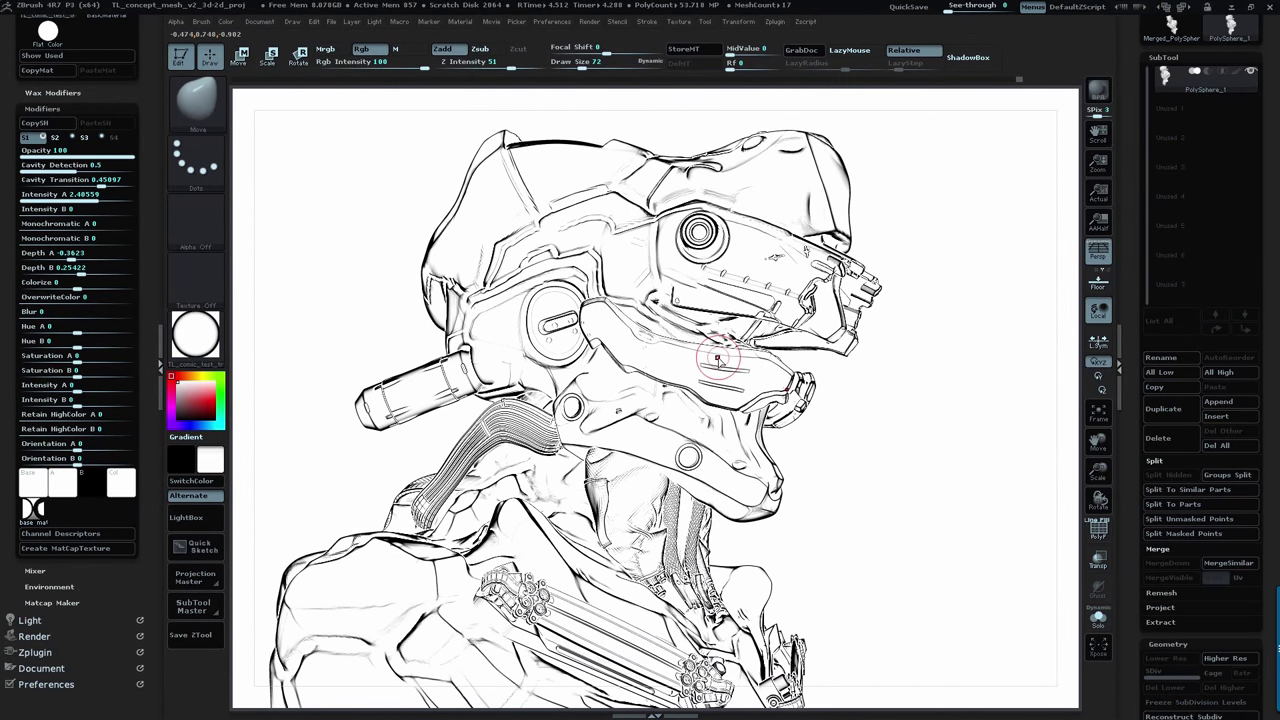
{"action": "left_click", "coordinate": [72, 165]}
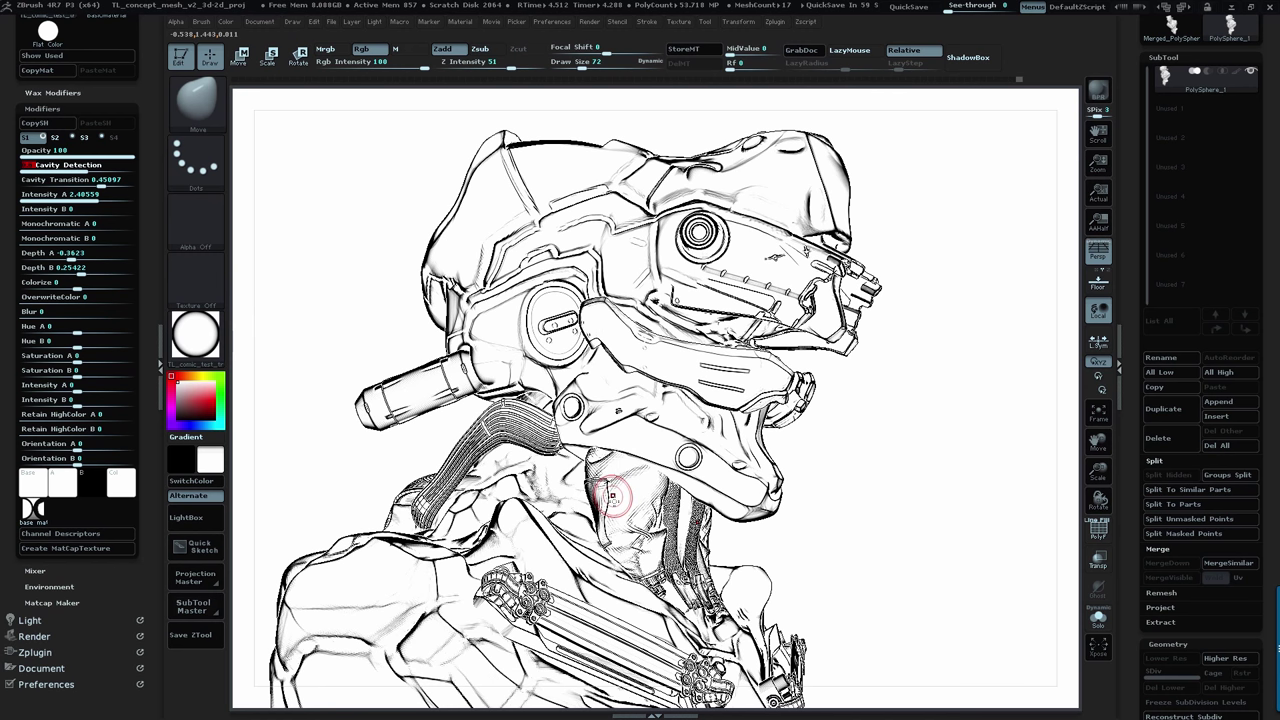
{"action": "left_click_drag", "start_coordinate": [150, 275], "coordinate": [150, 590]}
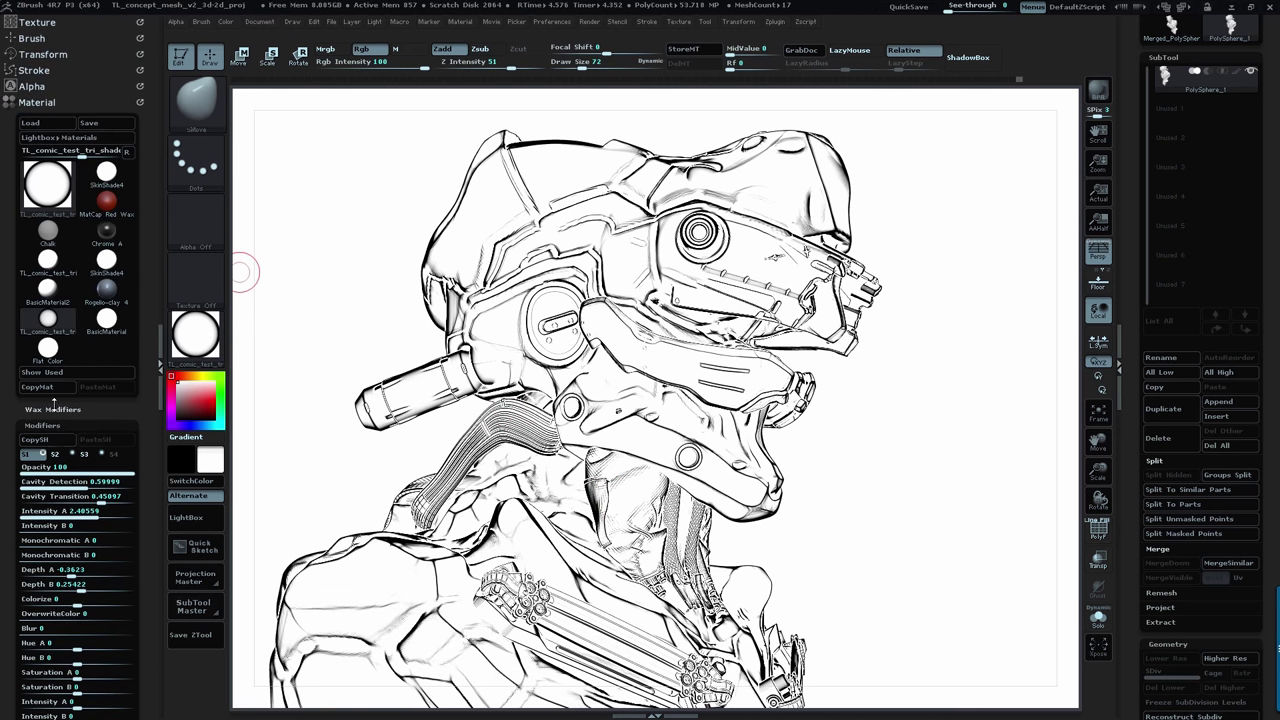
{"action": "left_click", "coordinate": [42, 424]}
{"action": "left_click", "coordinate": [40, 103]}
- Set 3D Posterize to 71 and run a BPR render of the head turned to a three-quarter view
{"action": "left_click", "coordinate": [35, 135]}
{"action": "left_click_drag", "start_coordinate": [12, 265], "coordinate": [12, 186]}
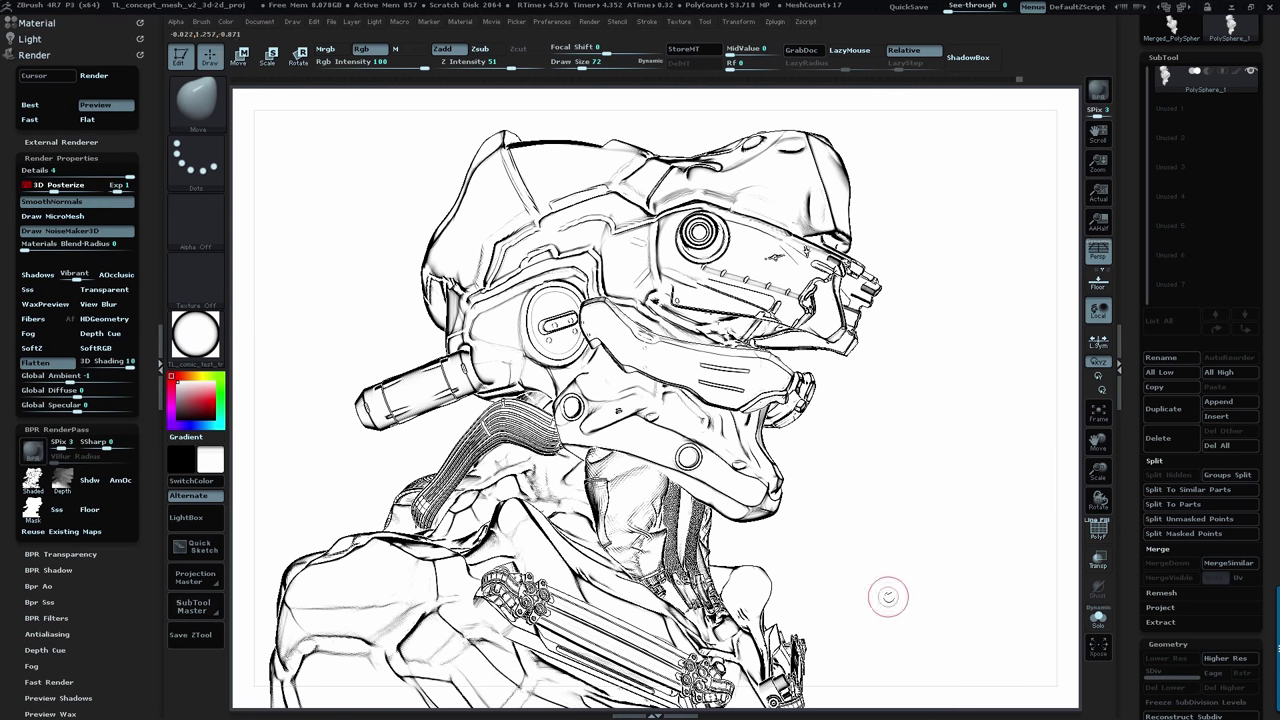
{"action": "left_click_drag", "start_coordinate": [368, 308], "coordinate": [1063, 131]}
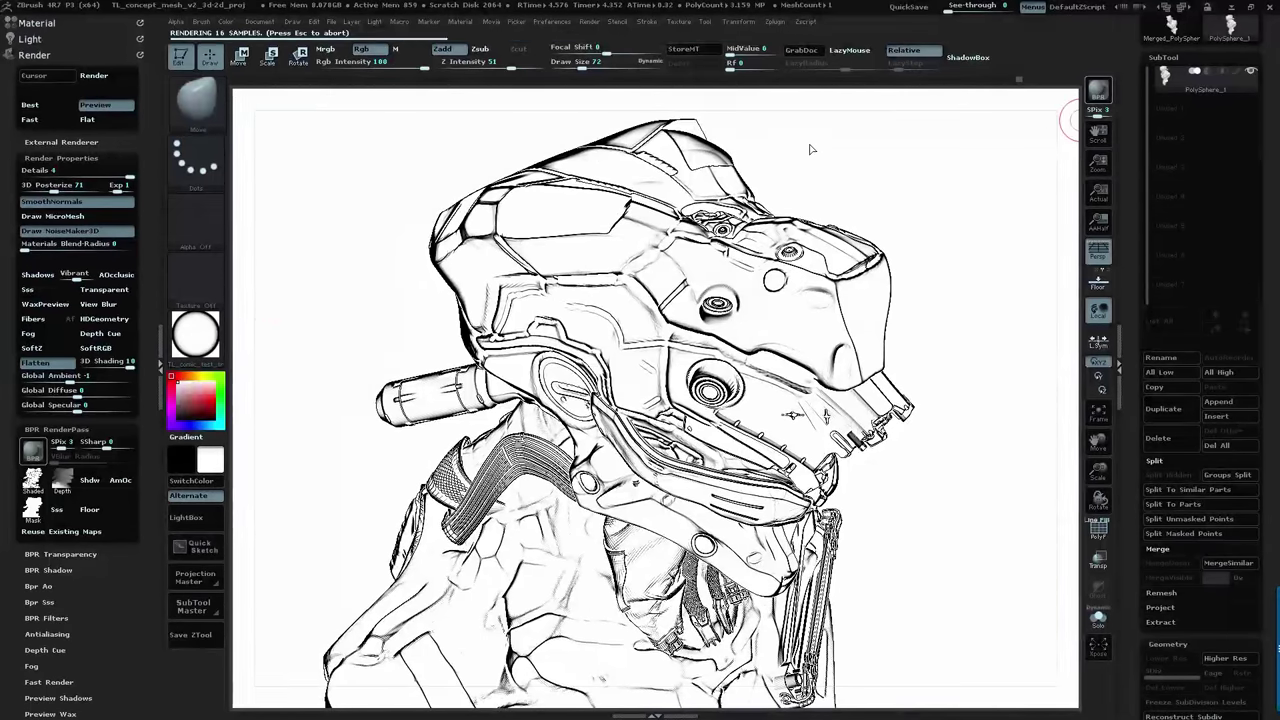
- Export the shaded BPR render pass as a PSD named TL_conmesh_v2_zb2D_render_doc4_bpr
{"action": "left_click", "coordinate": [36, 55]}
{"action": "left_click", "coordinate": [36, 55]}
{"action": "left_click", "coordinate": [33, 424]}
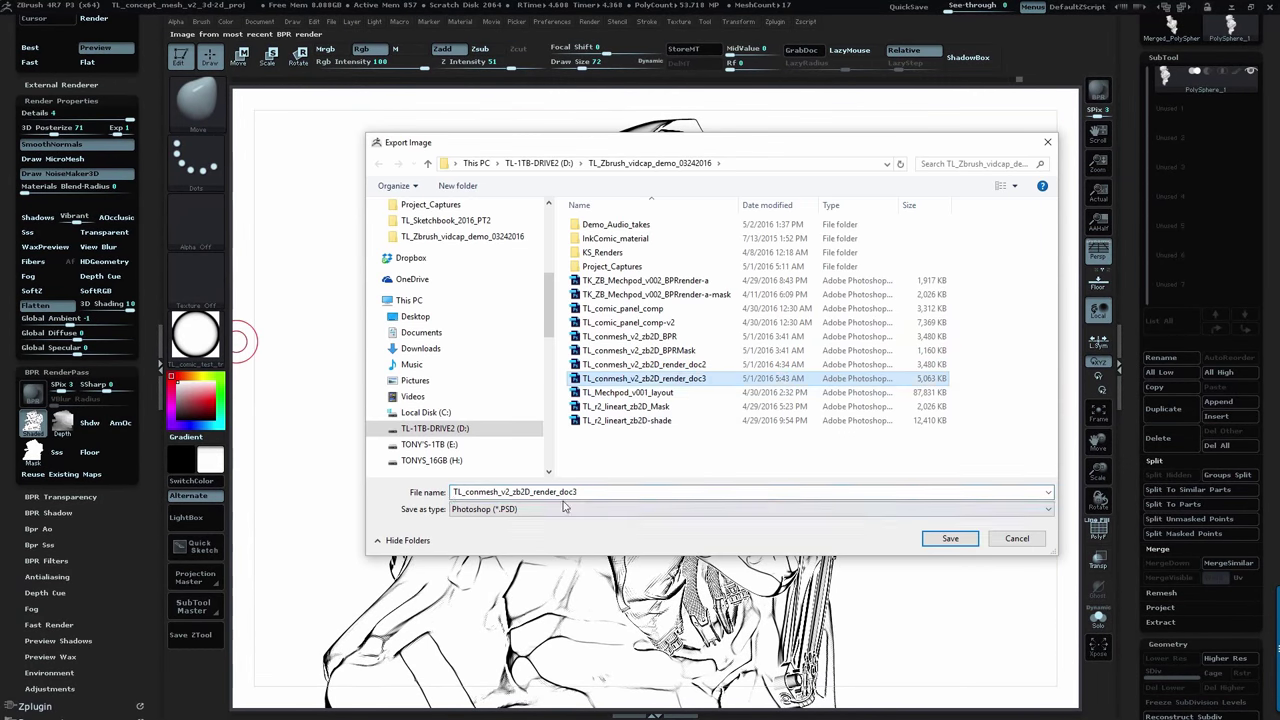
{"action": "key", "text": "BackSpace"}
{"action": "type", "text": "4_bpr"}
{"action": "left_click", "coordinate": [949, 540]}
- Export the mask render pass as a PSD named TL_conmesh_v2_zb2D_render_doc4_mask
{"action": "left_click", "coordinate": [33, 453]}
{"action": "left_click", "coordinate": [676, 392]}
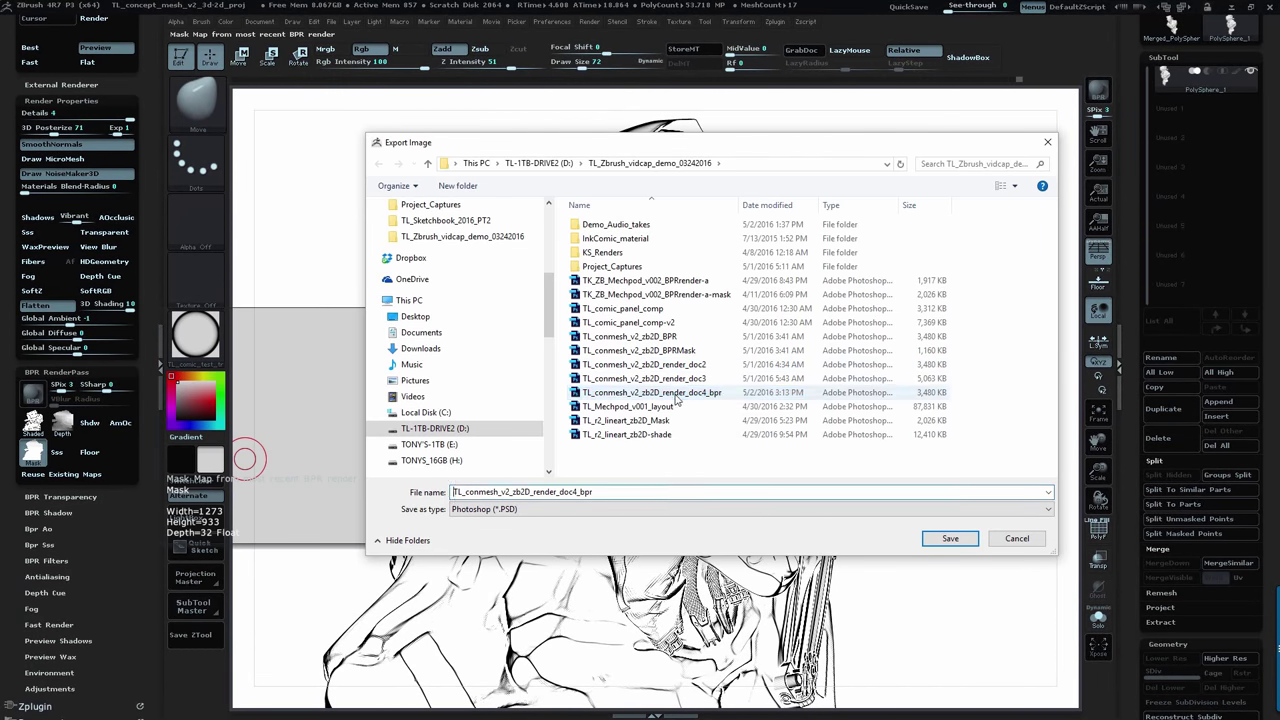
{"action": "left_click", "coordinate": [612, 491]}
{"action": "type", "text": "mask"}
{"action": "left_click", "coordinate": [949, 539]}
- Switch to Photoshop and open TL_conmesh_v2_zb2D_render_doc4_bpr and TL_conmesh_v2_zb2D_render_doc4_mask together
{"action": "key", "text": "alt+Tab"}
{"action": "left_click", "coordinate": [709, 430]}
{"action": "left_click", "coordinate": [37, 8]}
{"action": "left_click", "coordinate": [55, 38]}
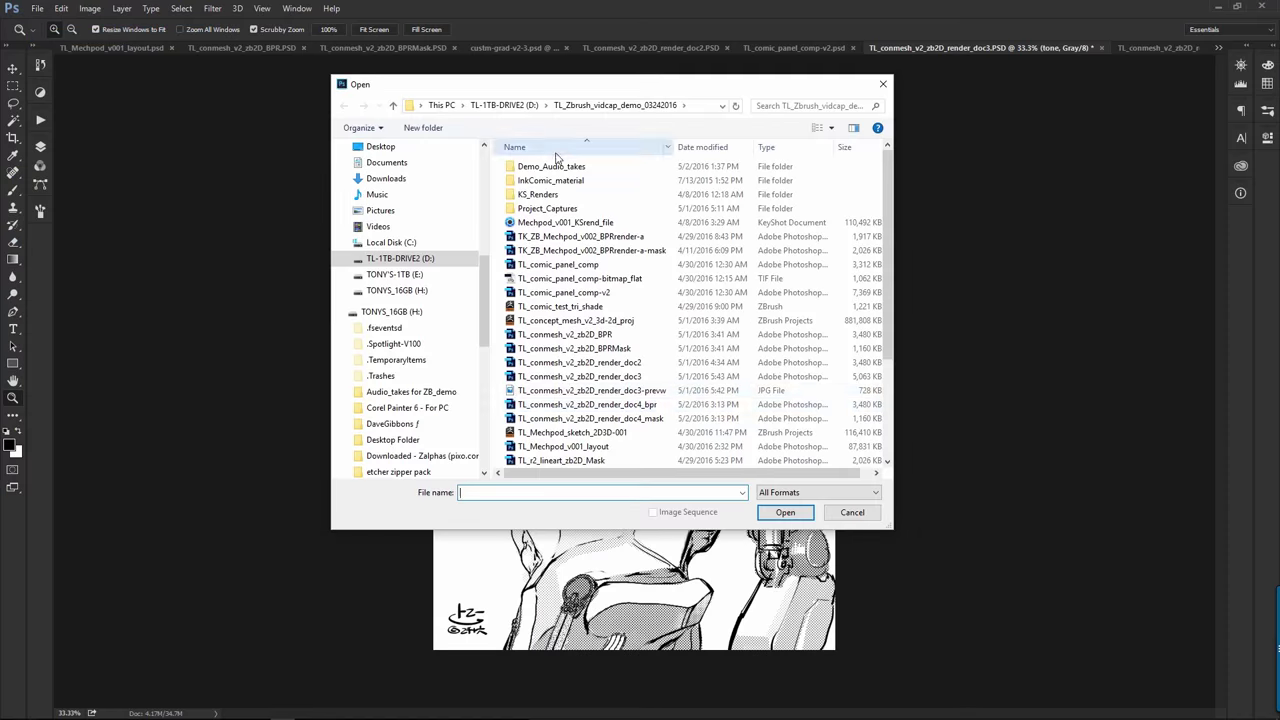
{"action": "left_click", "coordinate": [672, 406]}
{"action": "left_click", "coordinate": [672, 418], "text": "shift"}
{"action": "left_click", "coordinate": [785, 512]}
- Copy the whole mask image and paste it into a new alpha channel of the doc4_bpr render
{"action": "key", "text": "ctrl+a"}
{"action": "key", "text": "ctrl+c"}
{"action": "left_click", "coordinate": [852, 48]}
{"action": "left_click", "coordinate": [40, 147]}
{"action": "left_click", "coordinate": [101, 139]}
{"action": "left_click", "coordinate": [186, 643]}
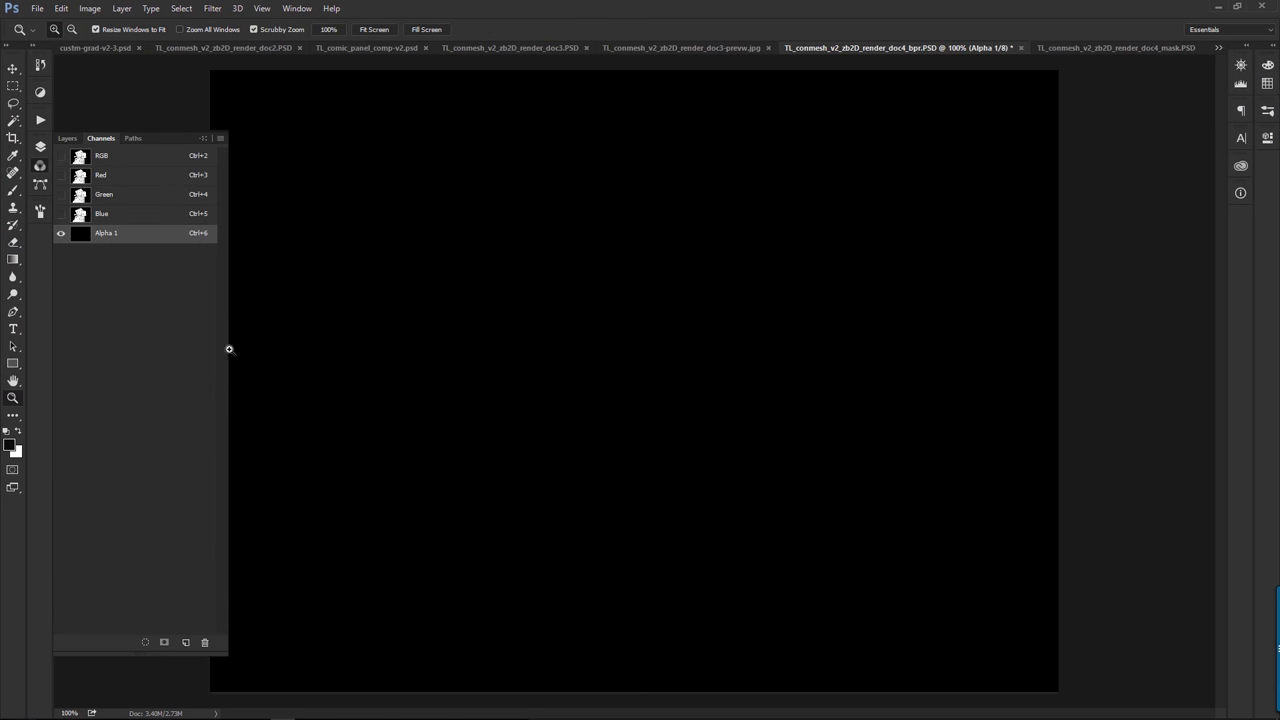
{"action": "key", "text": "ctrl+v"}
- Load the alpha channel as a selection, invert it, and fill the RGB background around the figure with white
{"action": "left_click_drag", "start_coordinate": [135, 233], "coordinate": [145, 643]}
{"action": "left_click", "coordinate": [138, 158]}
{"action": "key", "text": "ctrl+shift+i"}
{"action": "key", "text": "ctrl+BackSpace"}
{"action": "key", "text": "ctrl+d"}
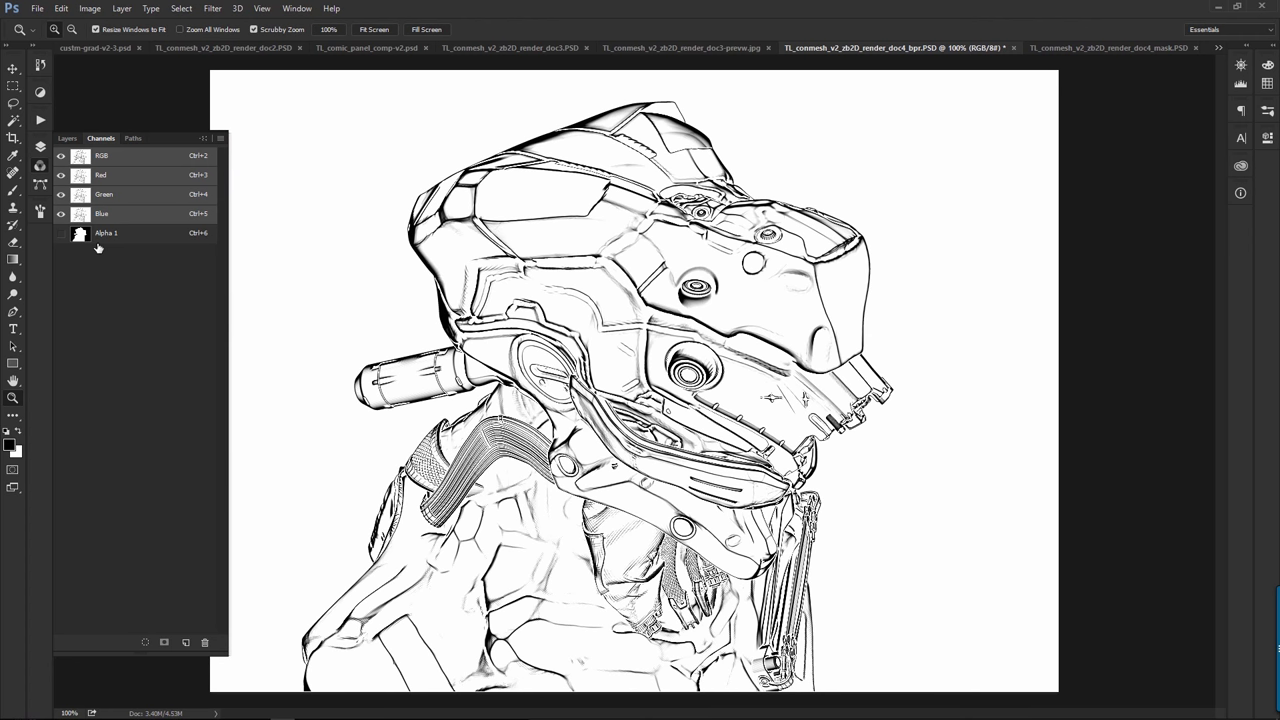
- Convert the doc4_bpr render to grayscale mode, discarding the colour information
{"action": "left_click", "coordinate": [67, 139]}
{"action": "left_click", "coordinate": [90, 8]}
{"action": "mouse_move", "coordinate": [100, 22]}
{"action": "left_click", "coordinate": [290, 38]}
{"action": "left_click", "coordinate": [687, 405]}
- Harden the linework with Levels by sampling black and white points, lowering the white input to about 224 and raising the black input
{"action": "key", "text": "ctrl+l"}
{"action": "left_click", "coordinate": [846, 471]}
{"action": "left_click", "coordinate": [474, 527]}
{"action": "left_click", "coordinate": [881, 471]}
{"action": "left_click", "coordinate": [934, 470]}
{"action": "left_click_drag", "start_coordinate": [813, 491], "coordinate": [796, 492]}
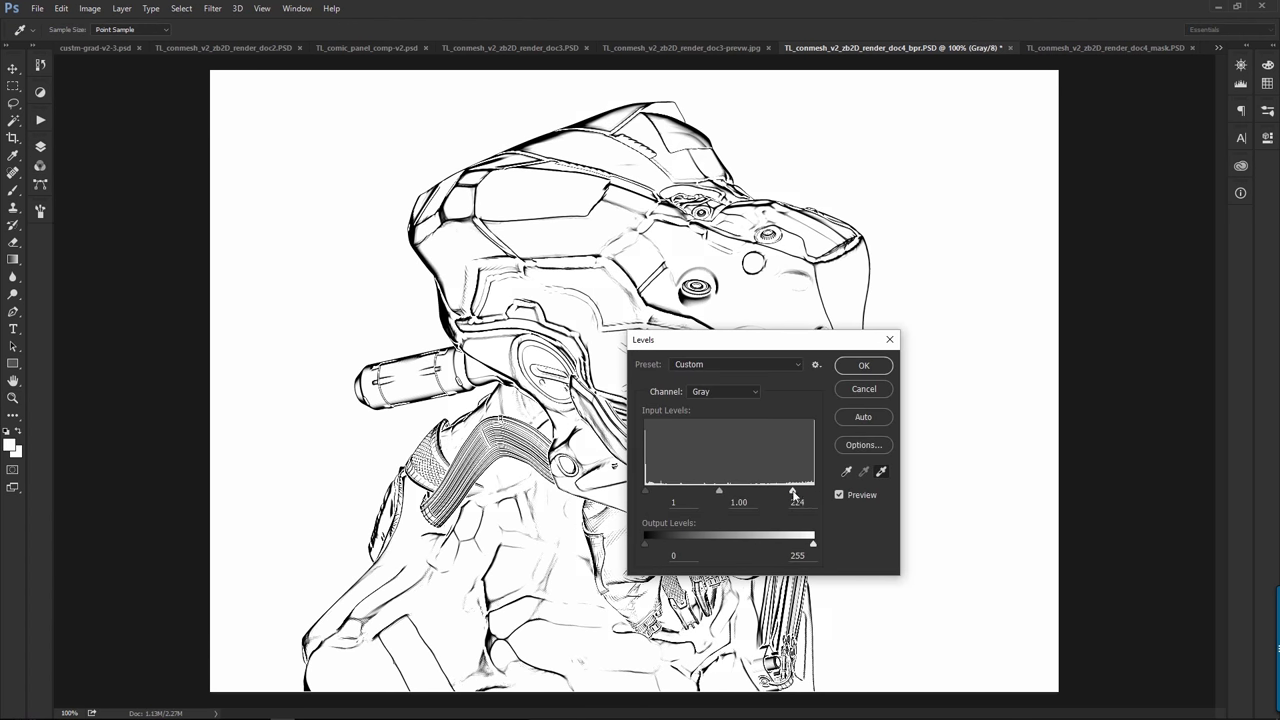
{"action": "left_click_drag", "start_coordinate": [645, 491], "coordinate": [704, 490]}
{"action": "left_click_drag", "start_coordinate": [750, 491], "coordinate": [775, 492]}
{"action": "left_click", "coordinate": [864, 366]}
- Inspect the linework up close and examine the Levels, Curves and Threshold operations recorded in the post scanning action
{"action": "left_click", "coordinate": [975, 409]}
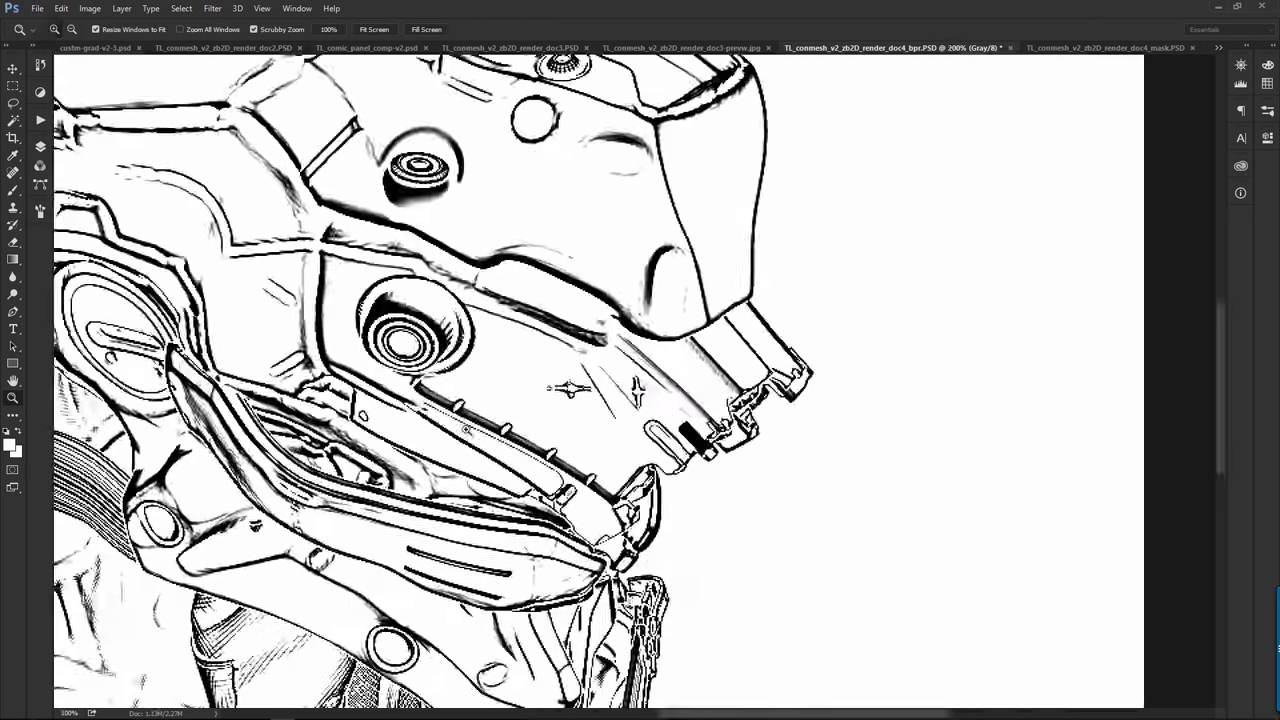
{"action": "left_click_drag", "start_coordinate": [454, 338], "coordinate": [840, 440]}
{"action": "left_click", "coordinate": [840, 440]}
{"action": "left_click", "coordinate": [40, 120]}
{"action": "left_click", "coordinate": [128, 152]}
{"action": "left_click", "coordinate": [109, 192]}
{"action": "left_click", "coordinate": [109, 179]}
{"action": "left_click", "coordinate": [109, 165]}
{"action": "left_click", "coordinate": [136, 166]}
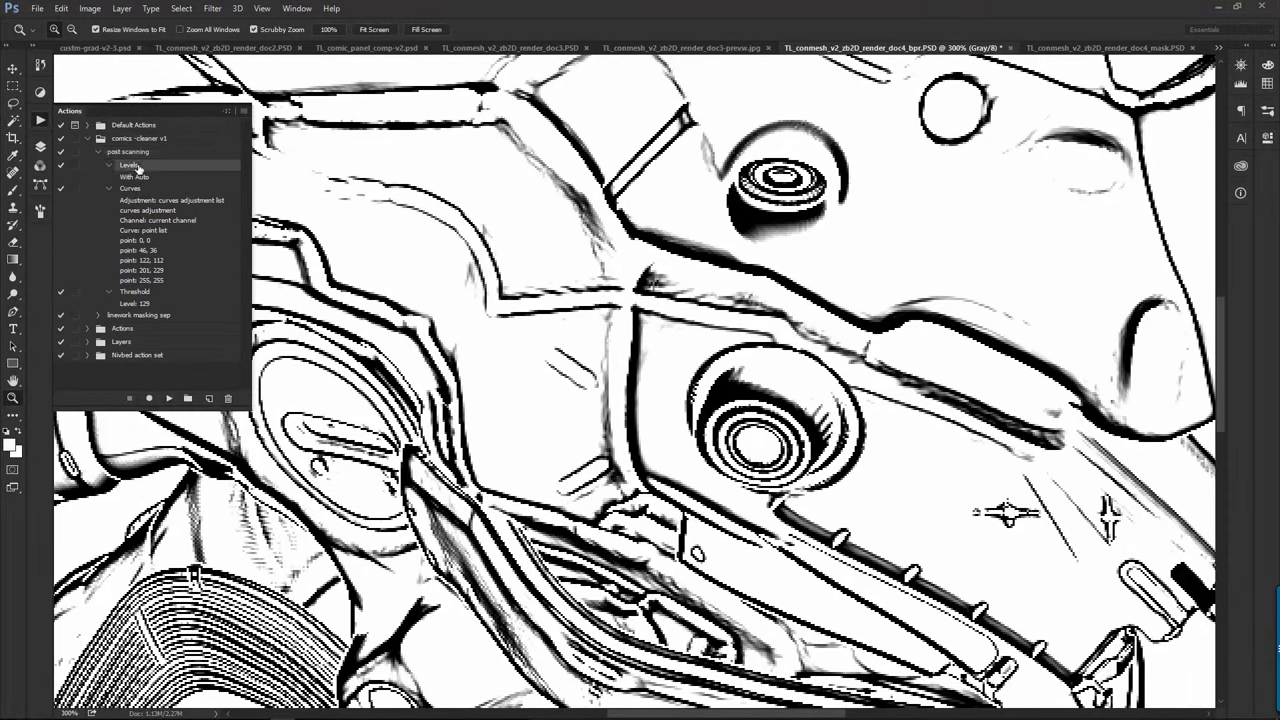
- Run the post scanning action on the grayscale render
{"action": "left_click", "coordinate": [130, 152]}
{"action": "left_click", "coordinate": [169, 398]}
{"action": "left_click", "coordinate": [614, 609], "text": "alt"}
{"action": "left_click", "coordinate": [614, 609], "text": "alt"}
- Set the foreground colour to black (000000) and run the linework masking sep action
{"action": "left_click", "coordinate": [10, 446]}
{"action": "left_click", "coordinate": [121, 297]}
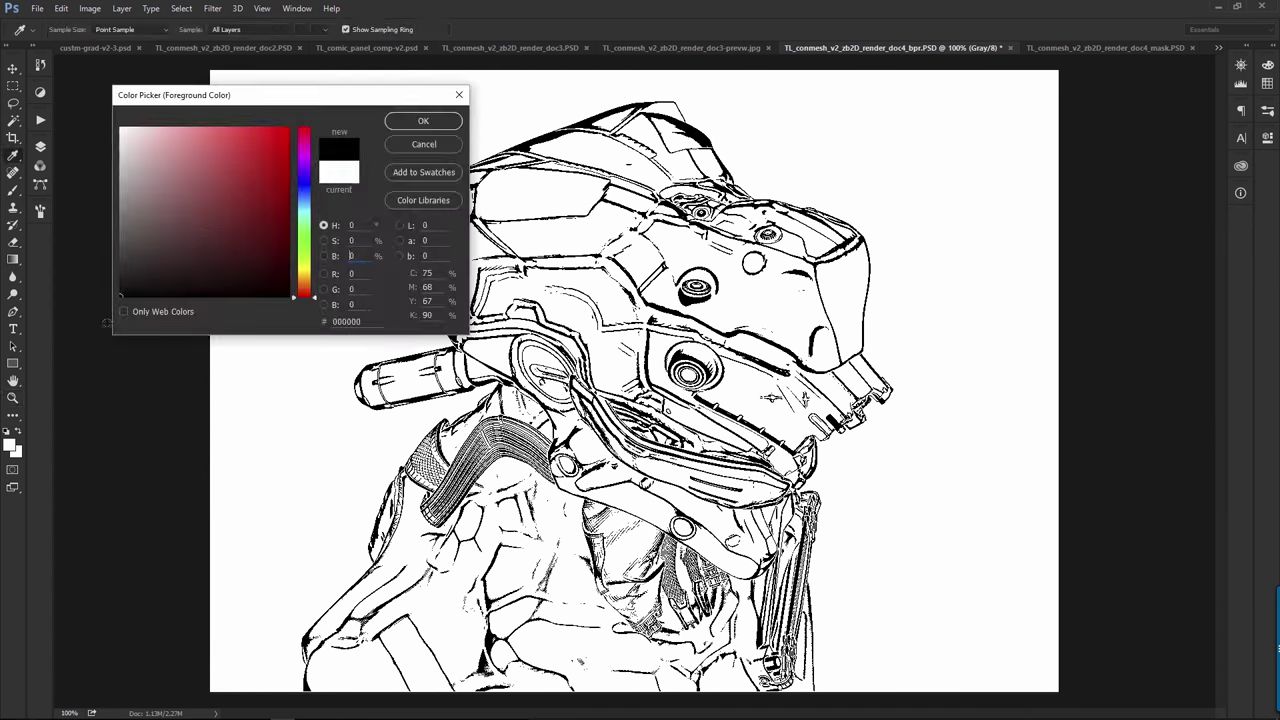
{"action": "left_click", "coordinate": [423, 121]}
{"action": "left_click", "coordinate": [40, 120]}
{"action": "left_click", "coordinate": [138, 315]}
{"action": "left_click", "coordinate": [169, 398]}
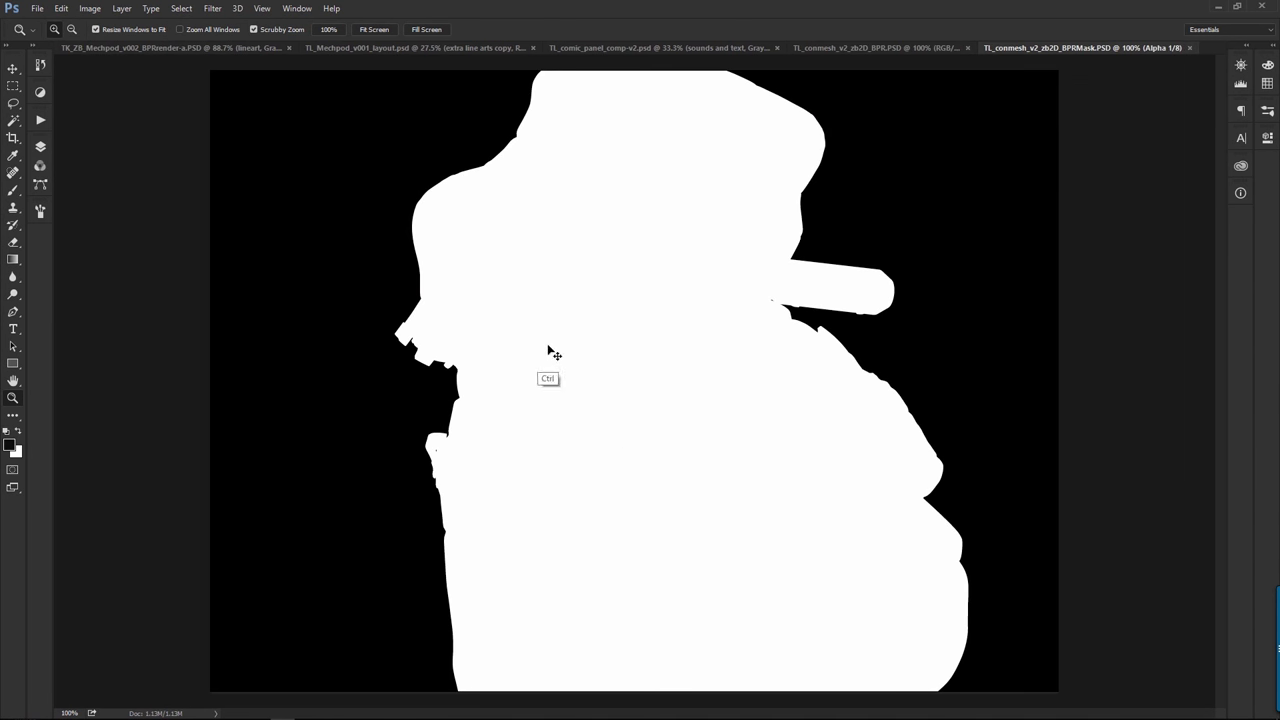
- Copy the whole BPRMask image and paste it into a new alpha channel of TL_conmesh_v2_zb2D_BPR
{"action": "key", "text": "ctrl+a"}
{"action": "key", "text": "ctrl+c"}
{"action": "key", "text": "ctrl+shift+Tab"}
{"action": "left_click", "coordinate": [40, 166]}
{"action": "left_click", "coordinate": [186, 643]}
{"action": "key", "text": "ctrl+v"}
- Load the pasted alpha channel as a selection and invert it to select the background
{"action": "left_click_drag", "start_coordinate": [112, 235], "coordinate": [220, 479]}
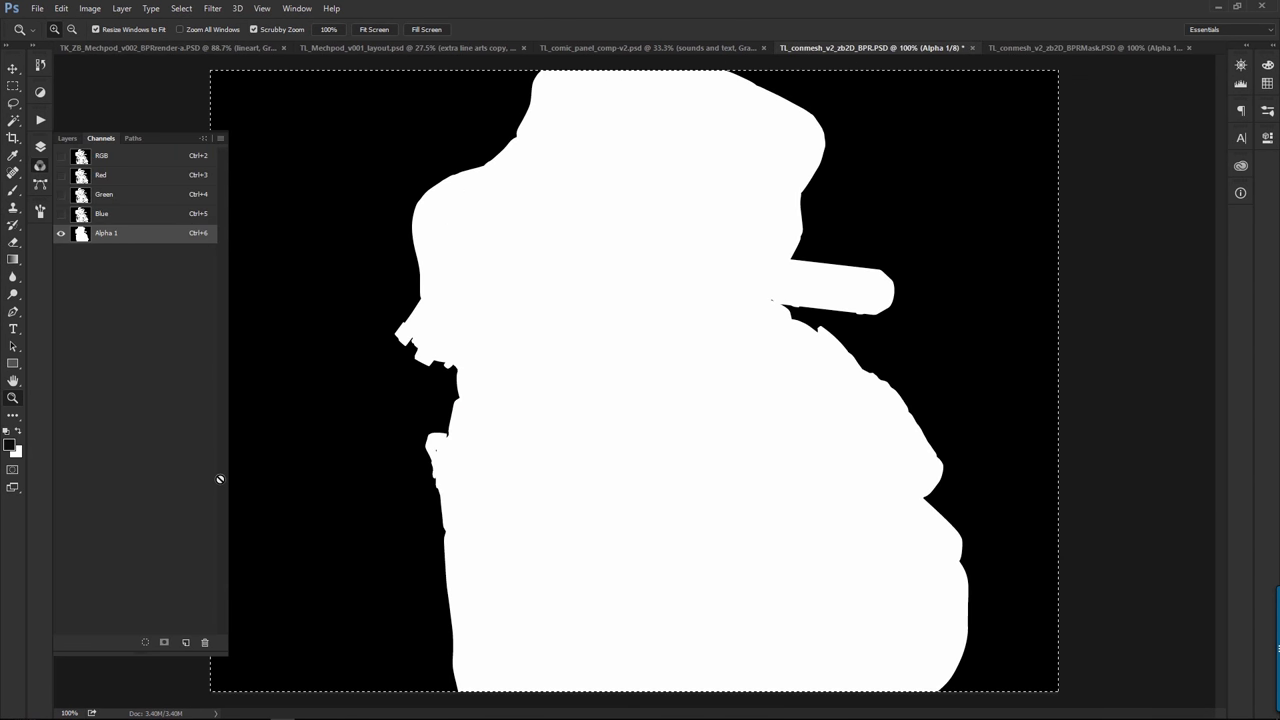
{"action": "left_click", "coordinate": [69, 139]}
{"action": "key", "text": "ctrl+alt+i"}
{"action": "key", "text": "Escape"}
{"action": "key", "text": "ctrl+i"}
{"action": "key", "text": "ctrl+z"}
{"action": "key", "text": "ctrl+shift+i"}
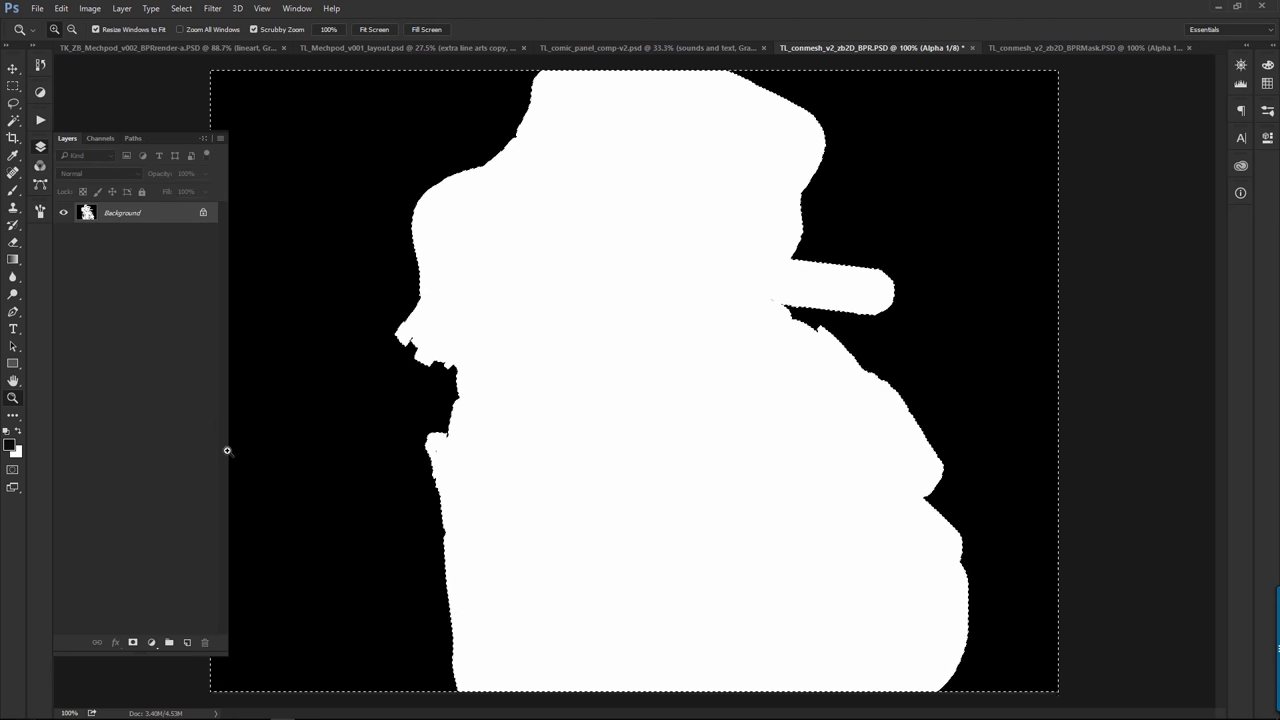
- Return to the RGB channels, sample white from the figure, fill the selected background with white and deselect
{"action": "left_click", "coordinate": [99, 140]}
{"action": "left_click", "coordinate": [112, 156]}
{"action": "key", "text": "i"}
{"action": "left_click", "coordinate": [622, 244]}
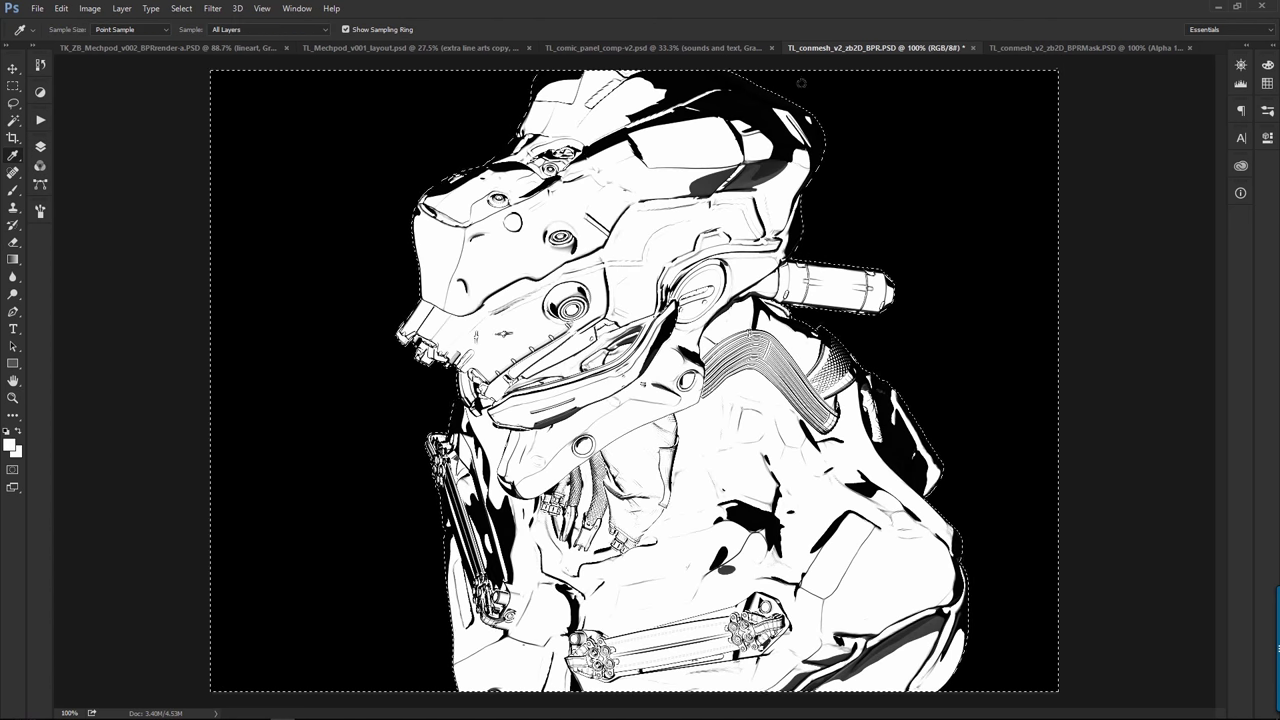
{"action": "key", "text": "ctrl+BackSpace"}
{"action": "key", "text": "ctrl+d"}
- Run the post scanning action on the RGB render and undo its last operation
{"action": "key", "text": "z"}
{"action": "left_click", "coordinate": [40, 120]}
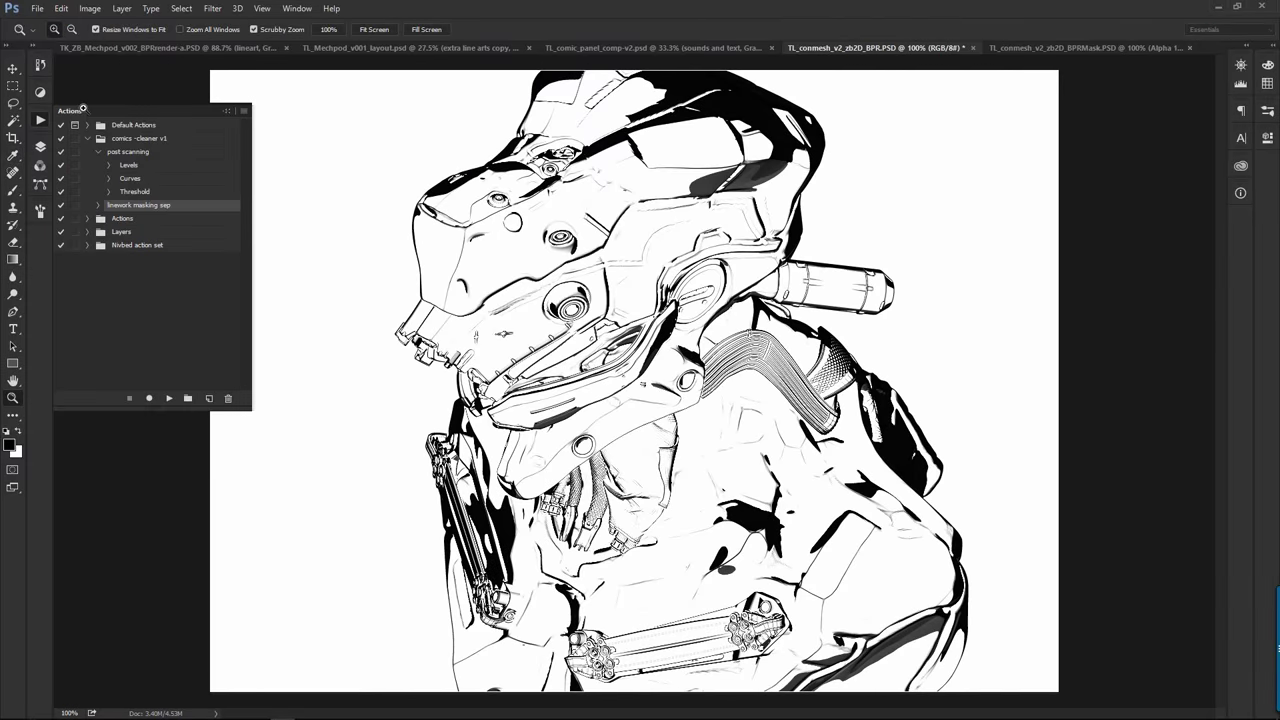
{"action": "left_click", "coordinate": [128, 152]}
{"action": "left_click", "coordinate": [169, 398]}
{"action": "left_click_drag", "start_coordinate": [613, 529], "coordinate": [690, 529]}
{"action": "key", "text": "ctrl+1"}
{"action": "key", "text": "ctrl+z"}
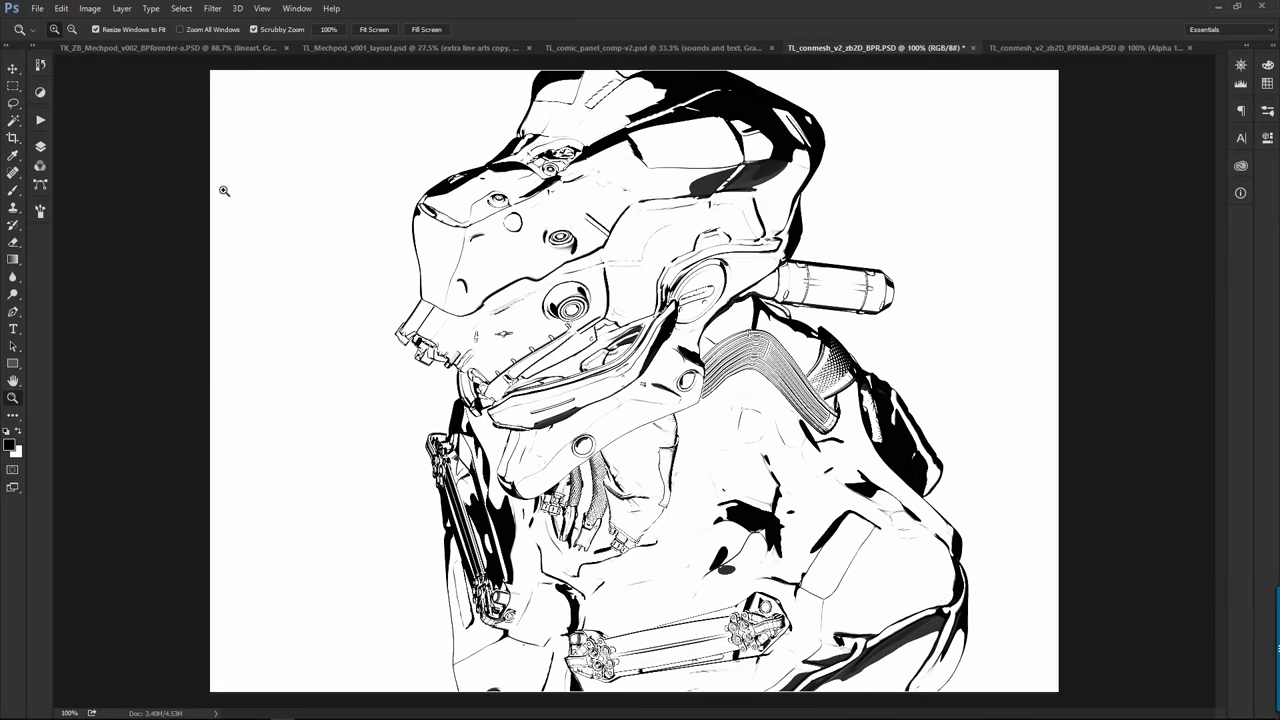
- Apply a Levels adjustment to the RGB linework, lowering the white input point and darkening the midtones so the grey patches turn solid black
{"action": "key", "text": "ctrl+plus"}
{"action": "key", "text": "i"}
{"action": "key", "text": "ctrl+l"}
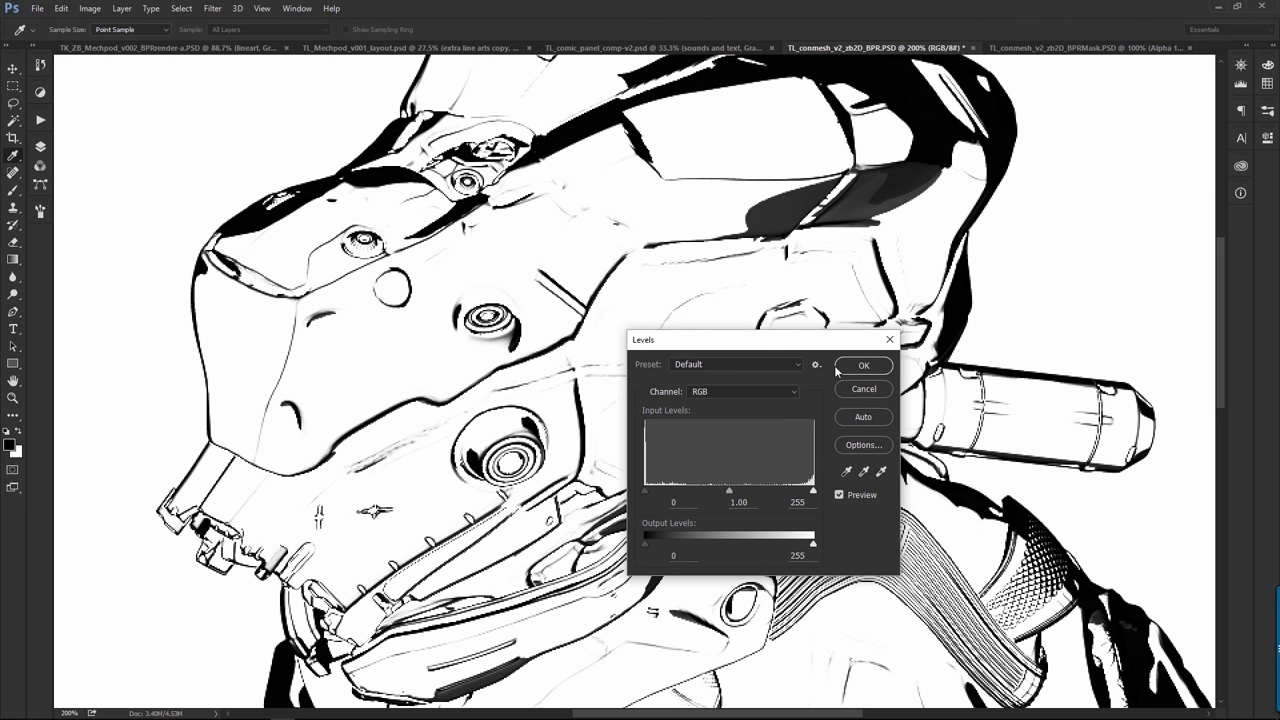
{"action": "left_click_drag", "start_coordinate": [813, 490], "coordinate": [748, 490]}
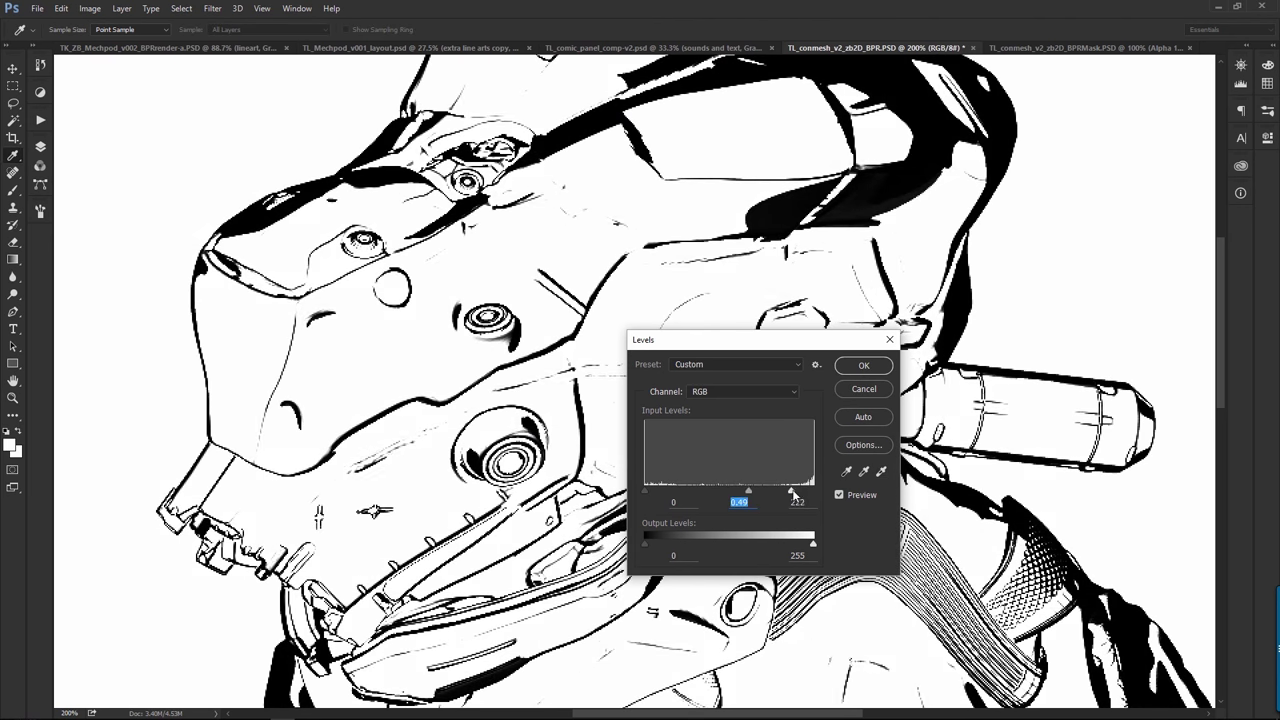
{"action": "left_click_drag", "start_coordinate": [657, 494], "coordinate": [658, 494]}
{"action": "left_click_drag", "start_coordinate": [757, 491], "coordinate": [769, 492]}
{"action": "key", "text": "Return"}
{"action": "key", "text": "ctrl+minus"}
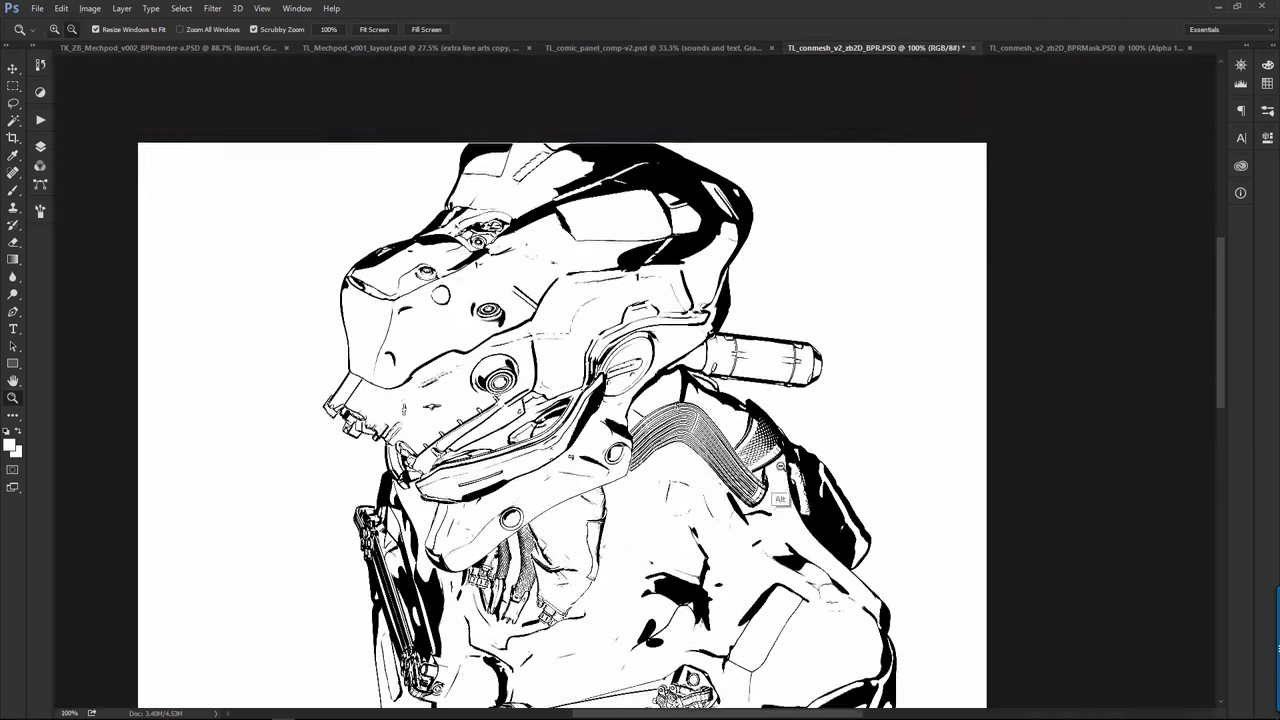
- Convert the linework image to grayscale
{"action": "left_click_drag", "start_coordinate": [762, 671], "coordinate": [782, 488]}
{"action": "key", "text": "ctrl+plus"}
{"action": "key", "text": "ctrl+minus"}
{"action": "left_click", "coordinate": [40, 147]}
{"action": "left_click", "coordinate": [90, 8]}
{"action": "left_click", "coordinate": [234, 39]}
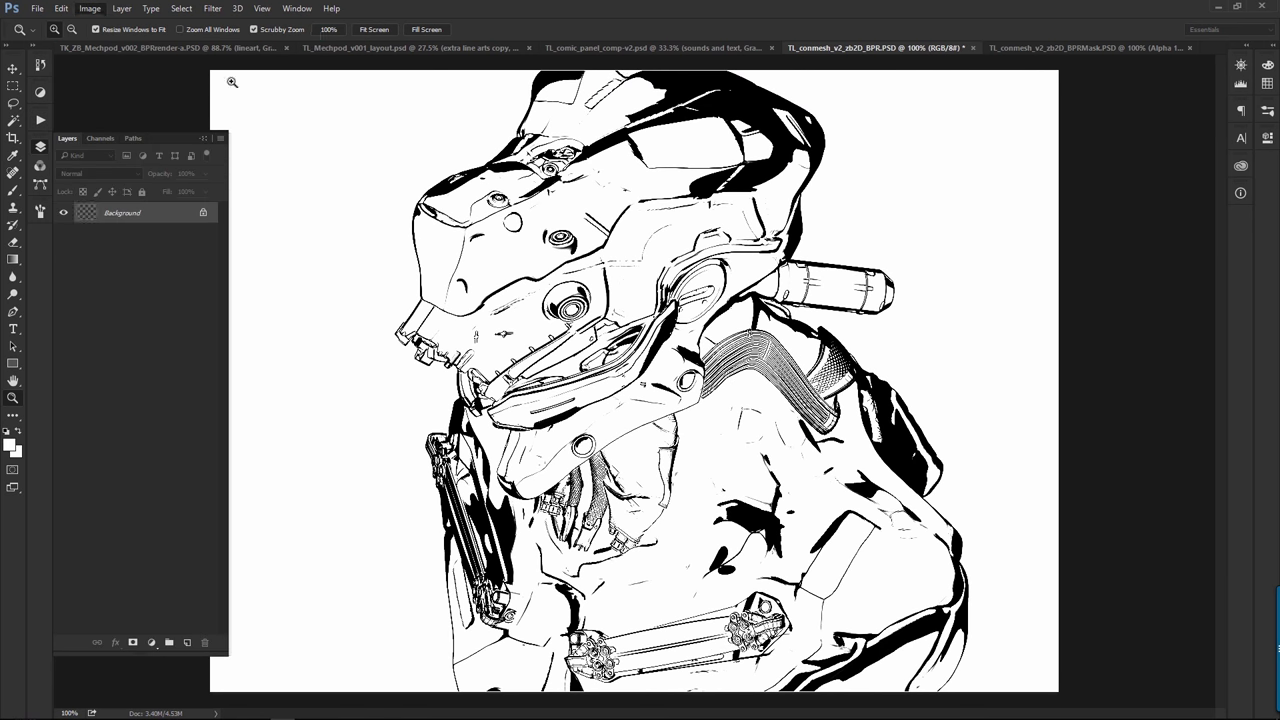
- Resample the grayscale image to a resolution of 300 pixels/inch
{"action": "left_click", "coordinate": [178, 714], "text": "alt"}
{"action": "left_click", "coordinate": [481, 225], "text": "alt"}
{"action": "key", "text": "ctrl+alt+i"}
{"action": "key", "text": "Tab"}
{"action": "key", "text": "Tab"}
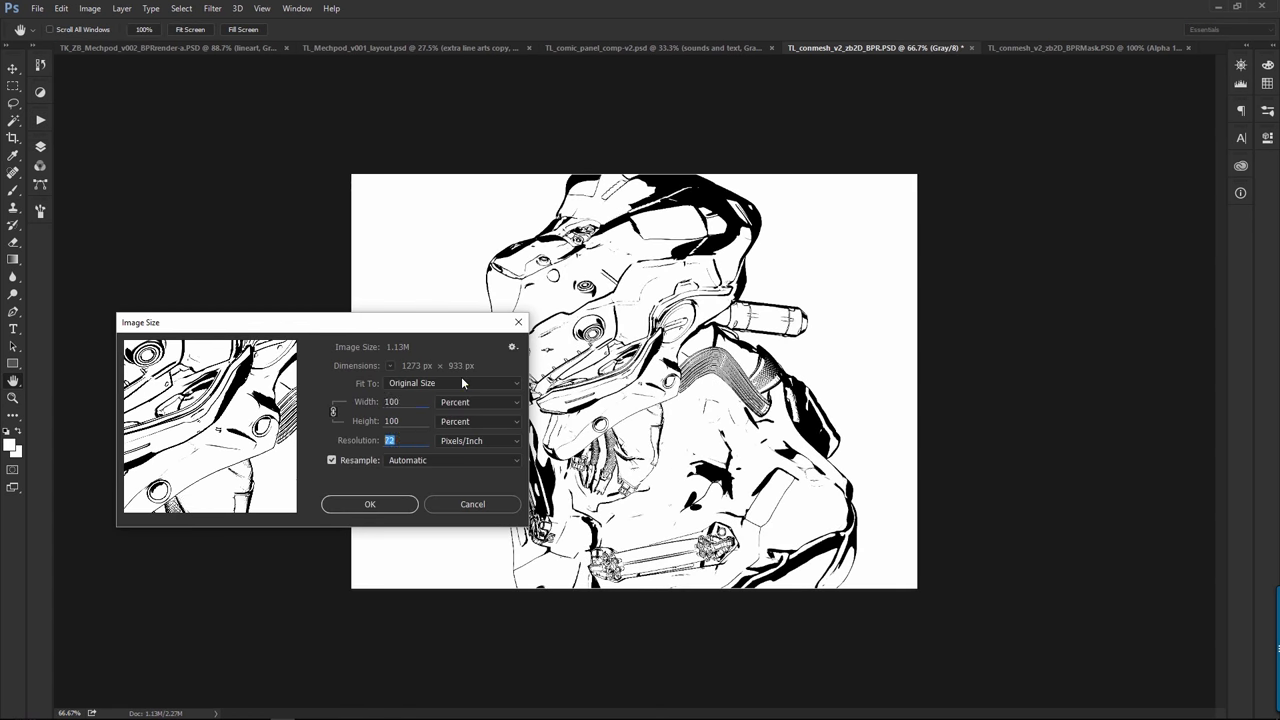
{"action": "type", "text": "300"}
{"action": "left_click", "coordinate": [380, 508]}
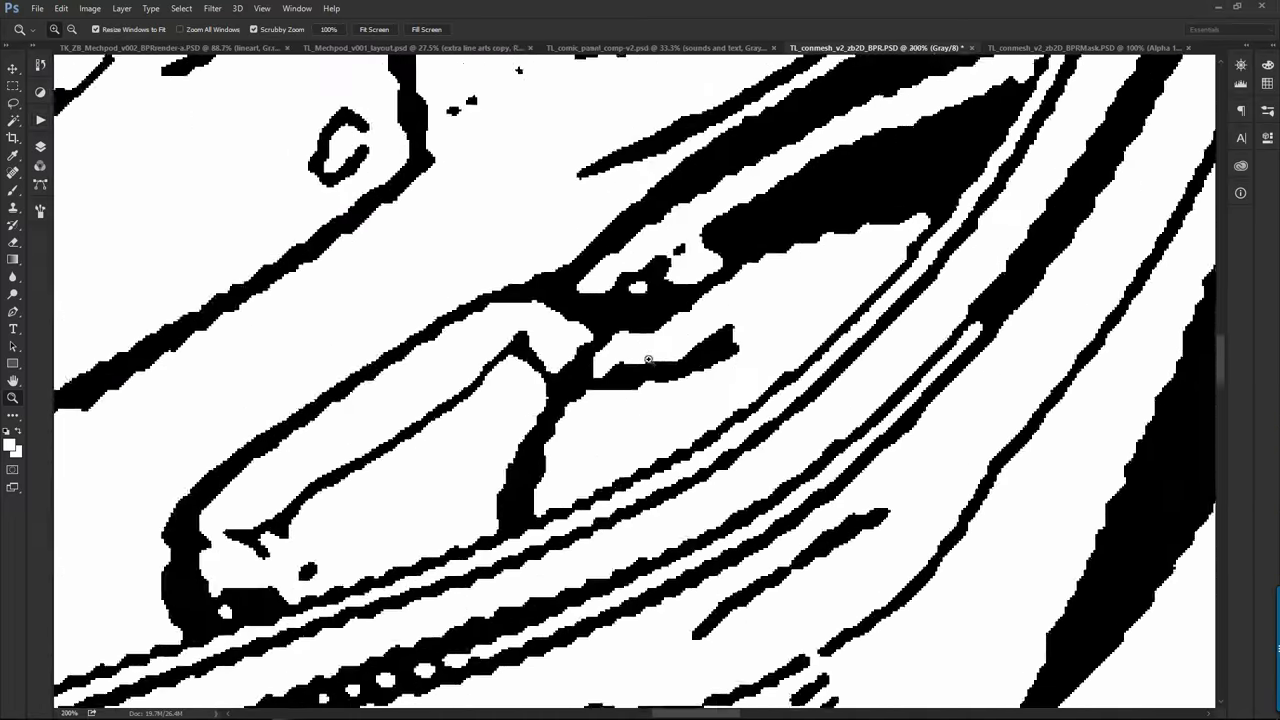
{"action": "key", "text": "ctrl+0"}
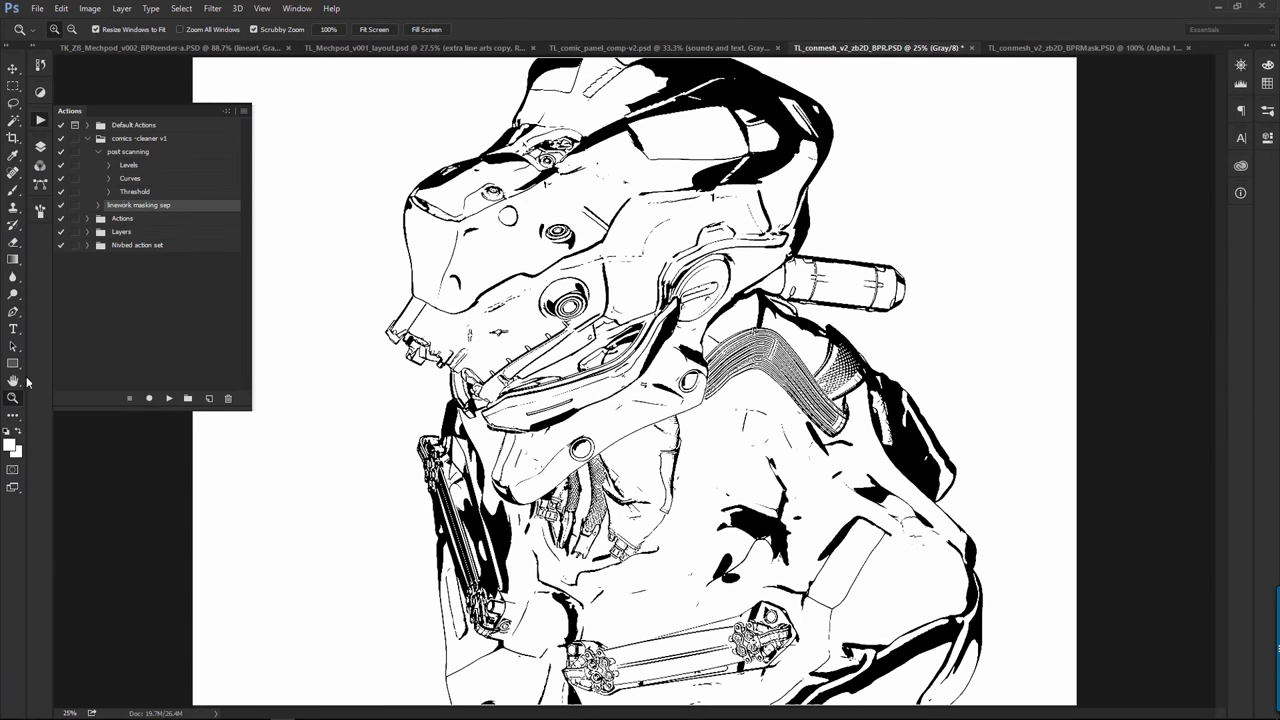
- Set the foreground colour to black and run the linework masking sep action to separate the lines onto their own layer
{"action": "left_click", "coordinate": [9, 445]}
{"action": "left_click", "coordinate": [118, 282]}
{"action": "key", "text": "Return"}
{"action": "left_click", "coordinate": [40, 119]}
{"action": "left_click", "coordinate": [168, 399]}
{"action": "left_click", "coordinate": [40, 147]}
- Examine the isolated lineart layer by toggling the Background's visibility, and inspect the line mask channel
{"action": "left_click", "coordinate": [63, 238]}
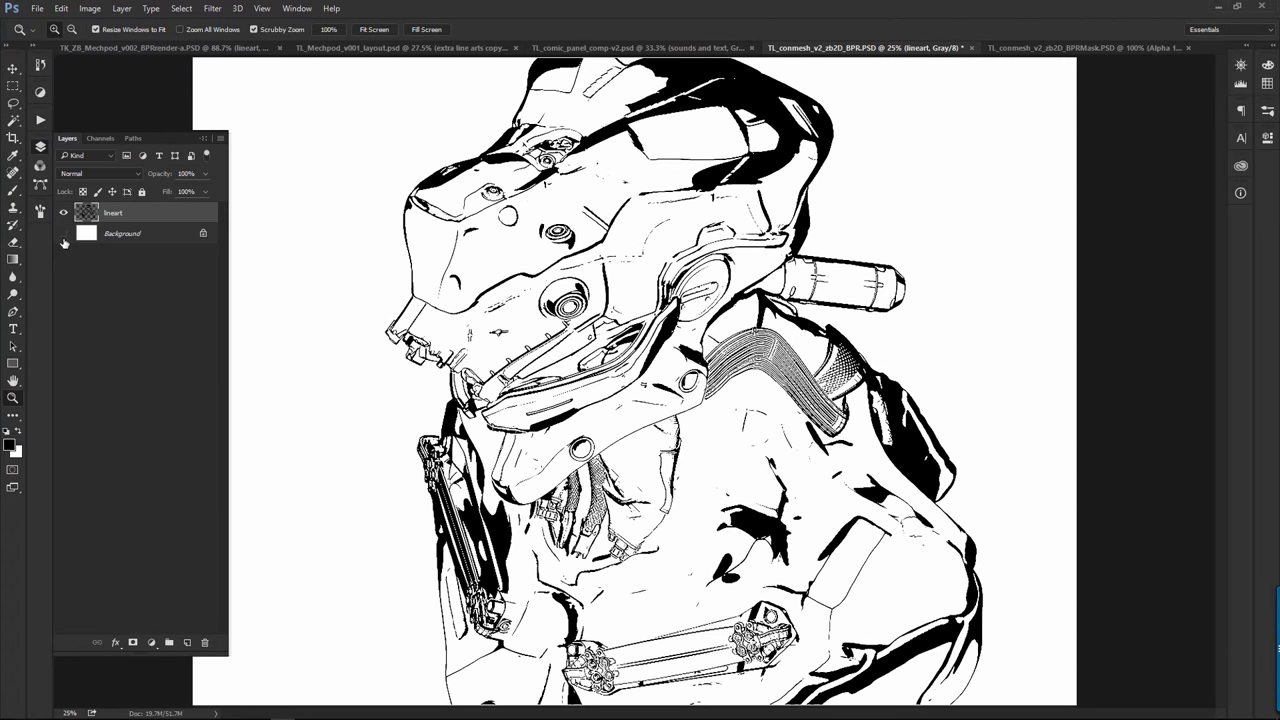
{"action": "left_click", "coordinate": [63, 238]}
{"action": "left_click", "coordinate": [63, 238]}
{"action": "left_click", "coordinate": [63, 238]}
{"action": "left_click", "coordinate": [100, 139]}
{"action": "left_click", "coordinate": [118, 197]}
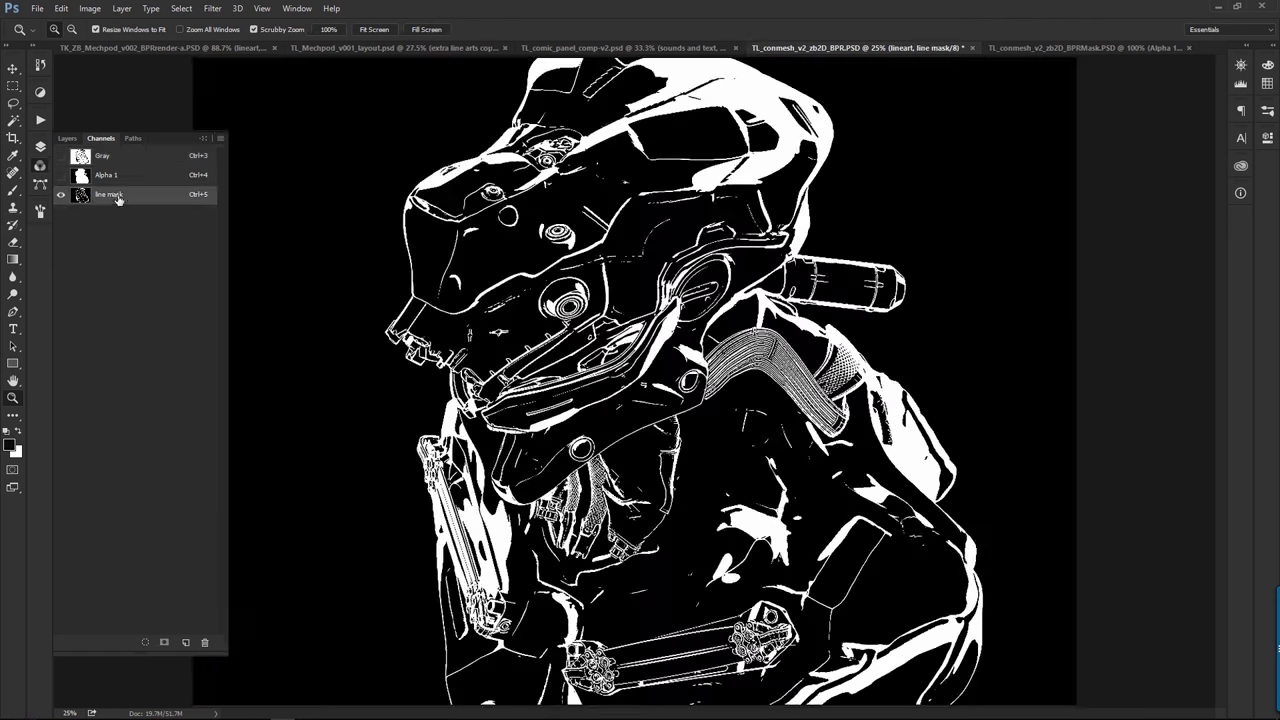
{"action": "key", "text": "ctrl+3"}
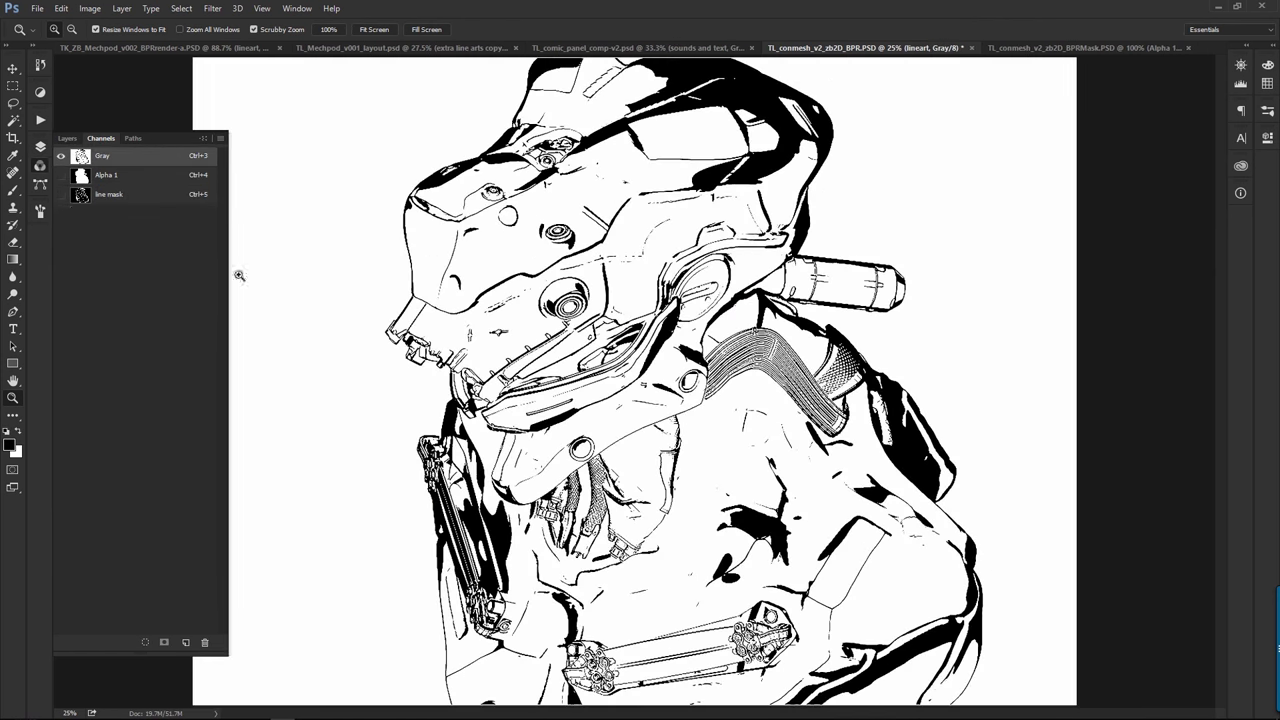
{"action": "left_click", "coordinate": [61, 197]}
{"action": "left_click", "coordinate": [61, 197]}
{"action": "left_click", "coordinate": [40, 166]}
- Choose a small round brush and ink a panel seam across the upper chest below the neck cable on the lineart layer
{"action": "left_click", "coordinate": [535, 275]}
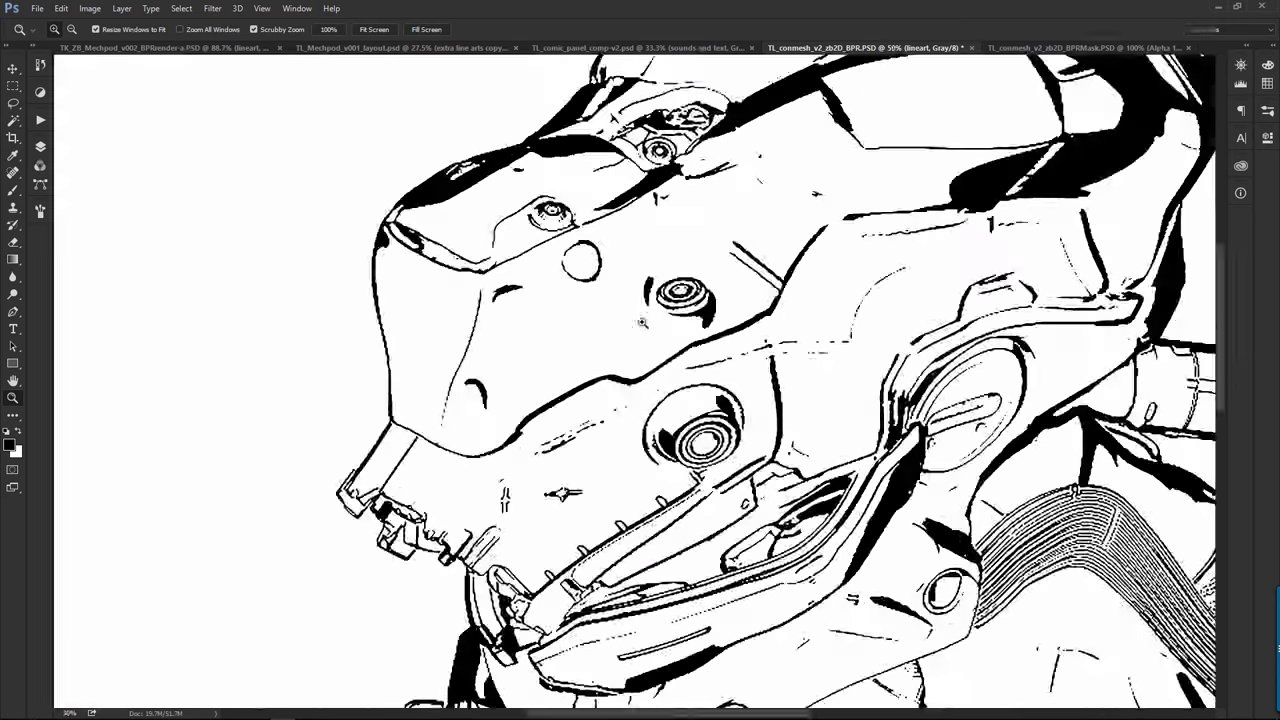
{"action": "mouse_move", "coordinate": [680, 304]}
{"action": "left_mouse_down"}
{"action": "mouse_move", "coordinate": [765, 306]}
{"action": "mouse_move", "coordinate": [620, 330]}
{"action": "mouse_move", "coordinate": [668, 354]}
{"action": "mouse_move", "coordinate": [703, 394]}
{"action": "left_mouse_up"}
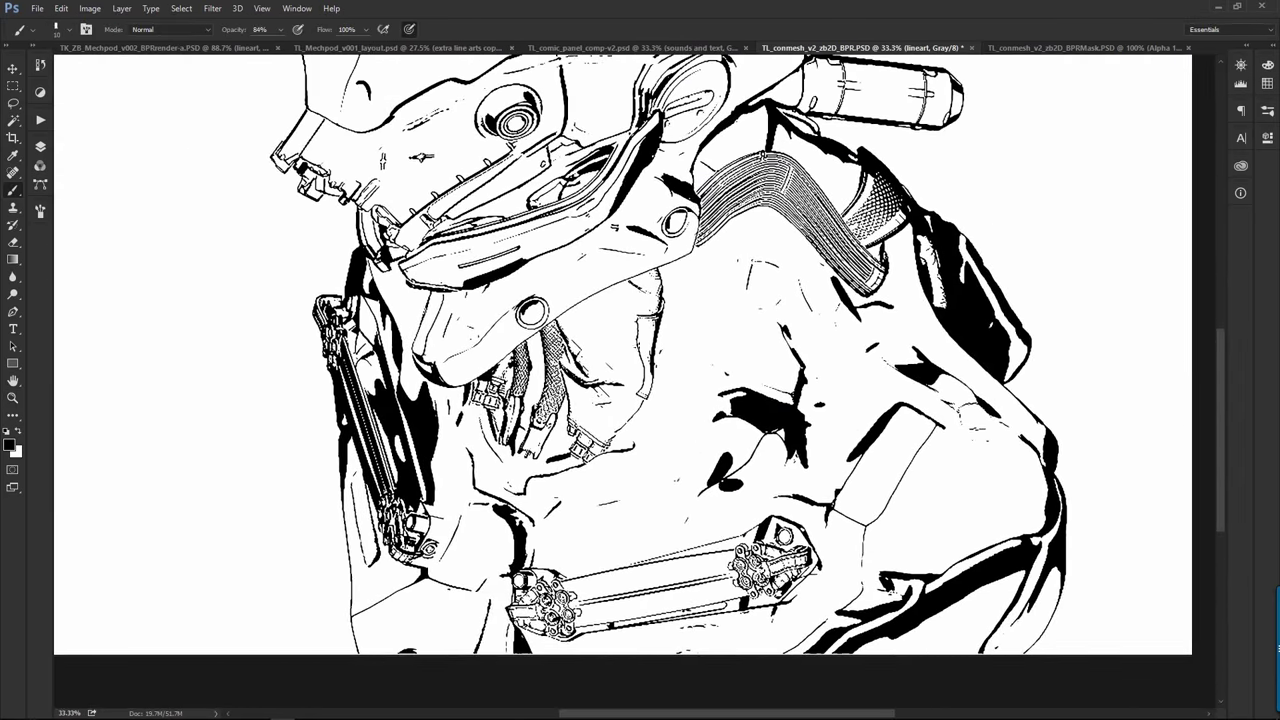
{"action": "right_click", "coordinate": [642, 328]}
{"action": "scroll", "coordinate": [694, 455], "scroll_direction": "up", "scroll_amount": 5}
{"action": "left_click", "coordinate": [700, 472]}
{"action": "left_click", "coordinate": [664, 322]}
{"action": "right_click", "coordinate": [628, 188]}
{"action": "left_click", "coordinate": [651, 159]}
{"action": "left_click_drag", "start_coordinate": [752, 262], "coordinate": [683, 207]}
{"action": "left_click_drag", "start_coordinate": [683, 206], "coordinate": [674, 247]}
{"action": "left_click_drag", "start_coordinate": [482, 212], "coordinate": [617, 255]}
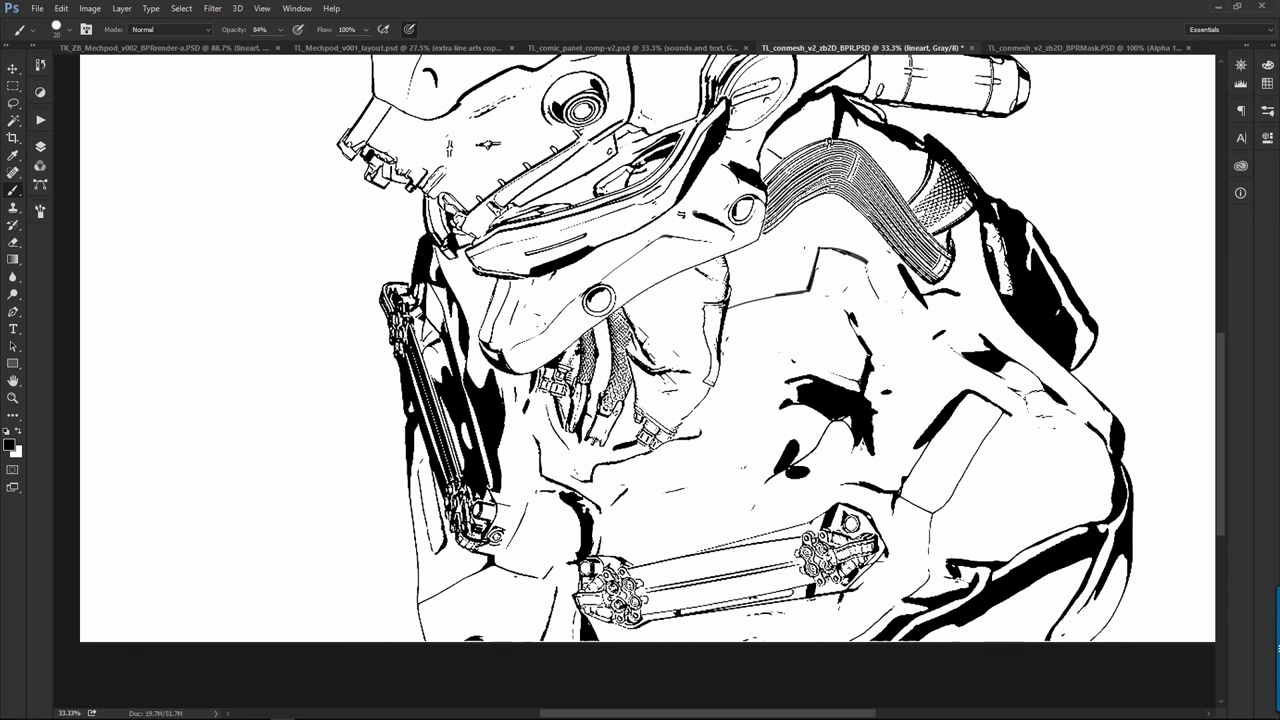
- Ink extra slot outlines and panel lines on the helmet, hatching on the cheek and chest, and a seam across the chest
{"action": "left_click_drag", "start_coordinate": [680, 226], "coordinate": [729, 474]}
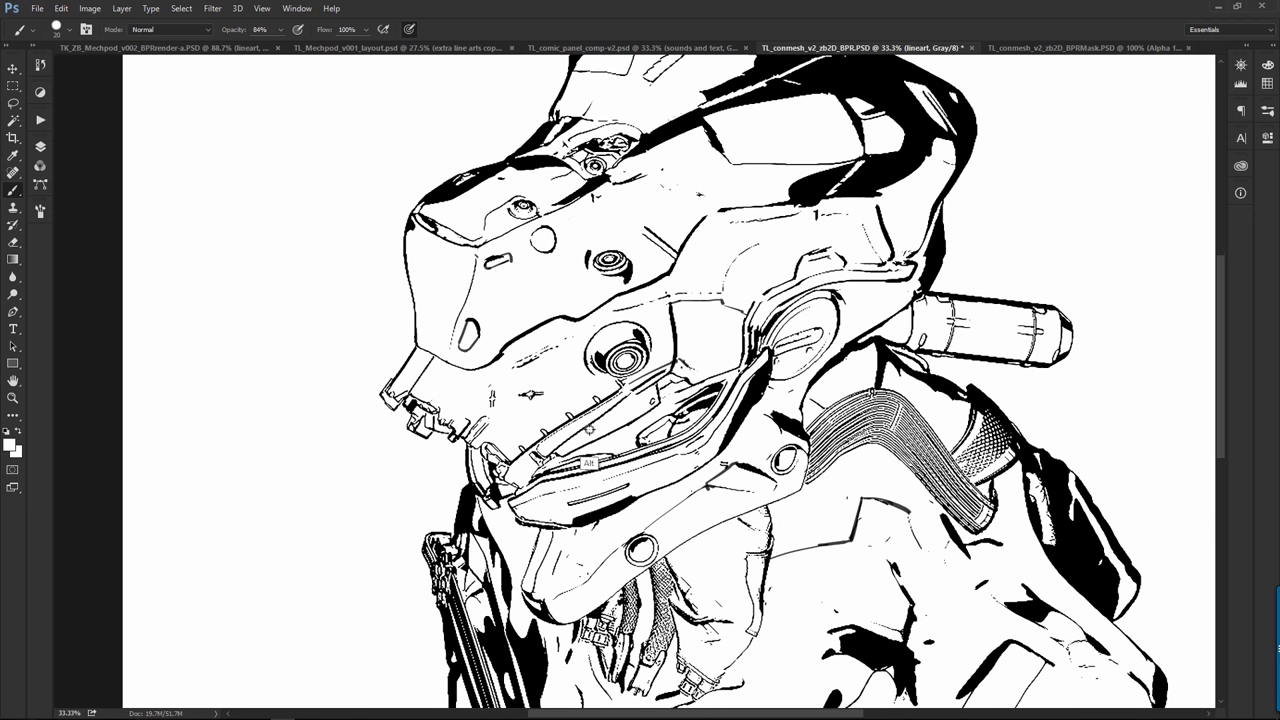
{"action": "left_click_drag", "start_coordinate": [455, 262], "coordinate": [435, 152]}
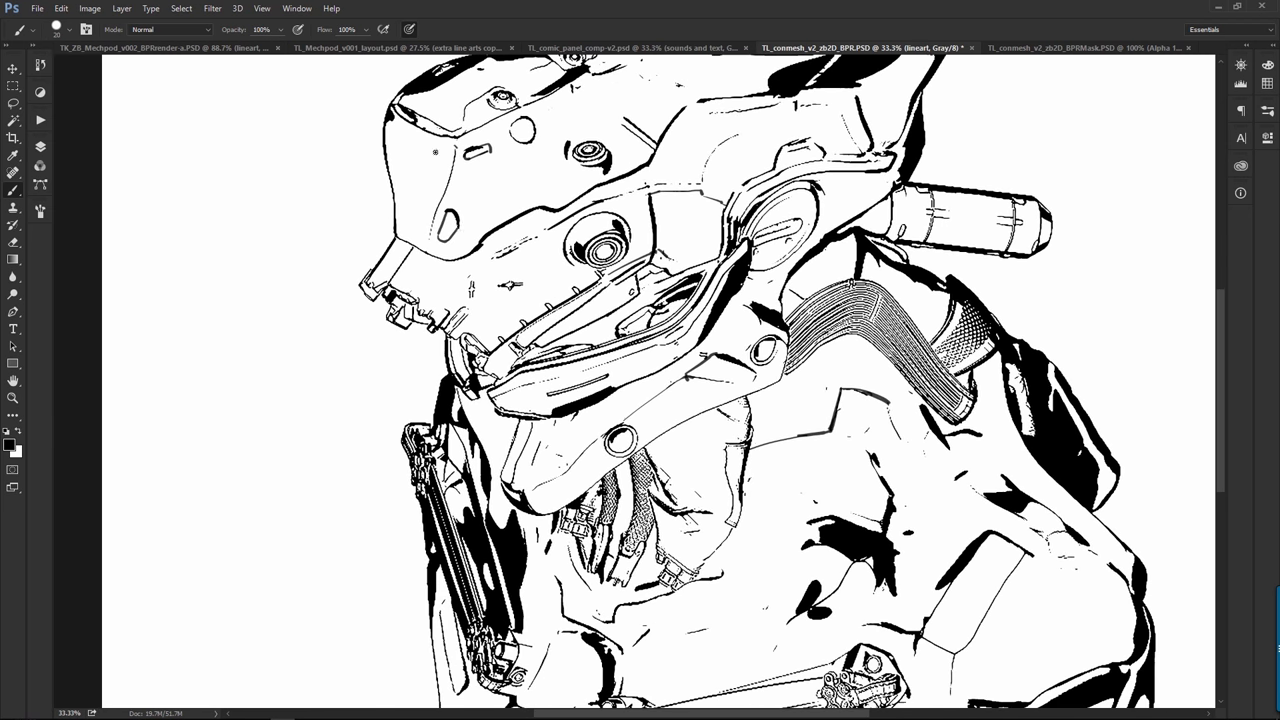
{"action": "left_click_drag", "start_coordinate": [803, 278], "coordinate": [838, 170]}
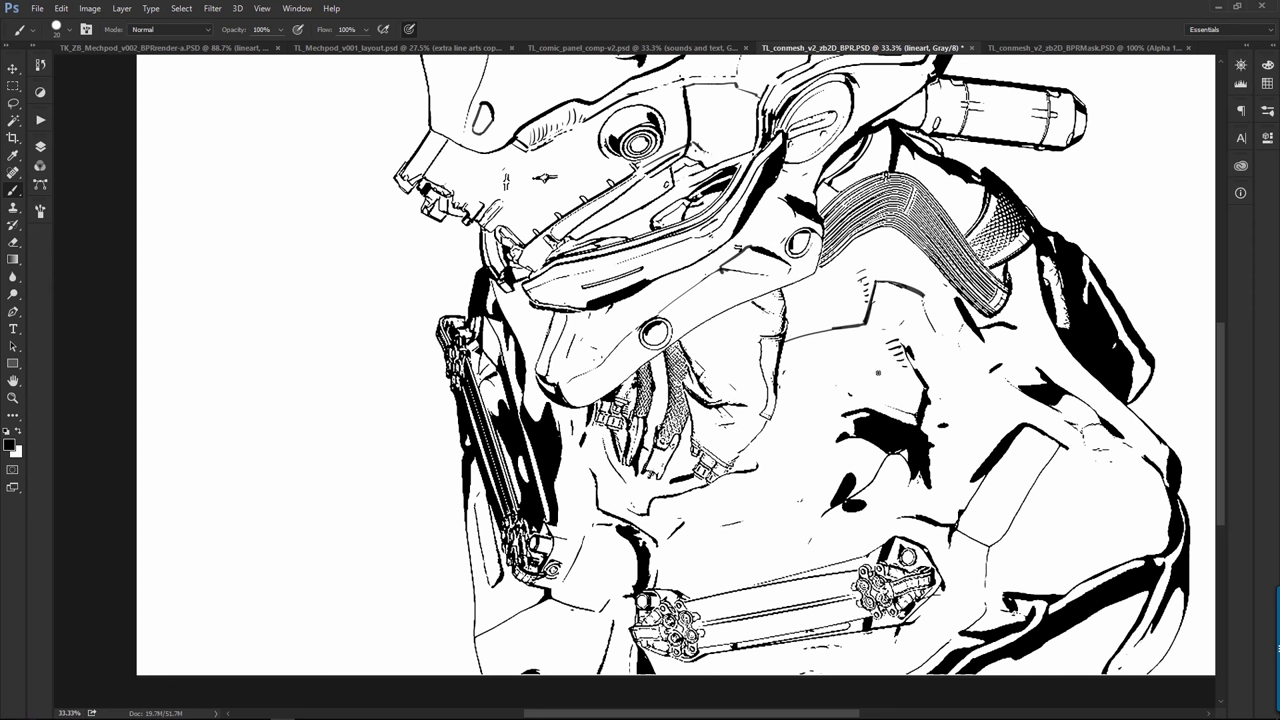
{"action": "left_click_drag", "start_coordinate": [762, 482], "coordinate": [672, 487], "text": "ctrl"}
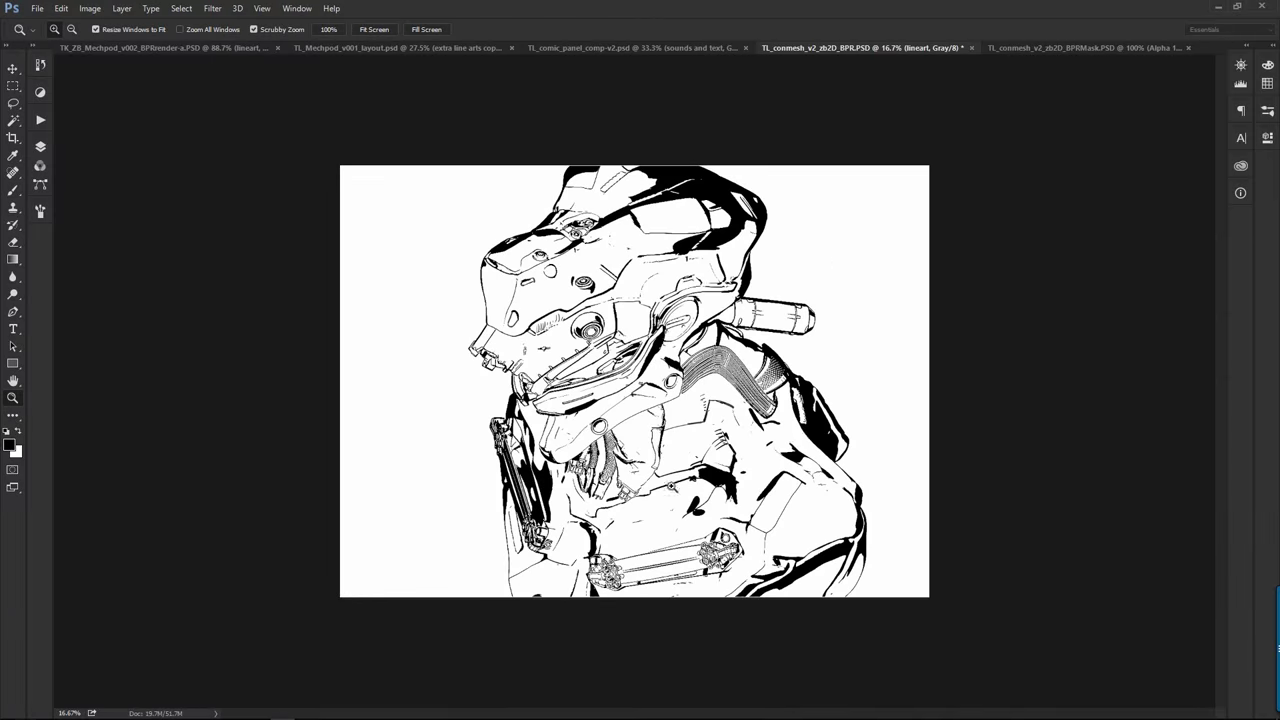
{"action": "key", "text": "ctrl+plus"}
{"action": "key", "text": "ctrl+plus"}
{"action": "key", "text": "ctrl+minus"}
{"action": "key", "text": "ctrl+minus"}
- Create a new layer beneath the lineart layer and set the painting colour to dark grey #444444
{"action": "left_click", "coordinate": [41, 147]}
{"action": "left_click", "coordinate": [187, 643], "text": "ctrl"}
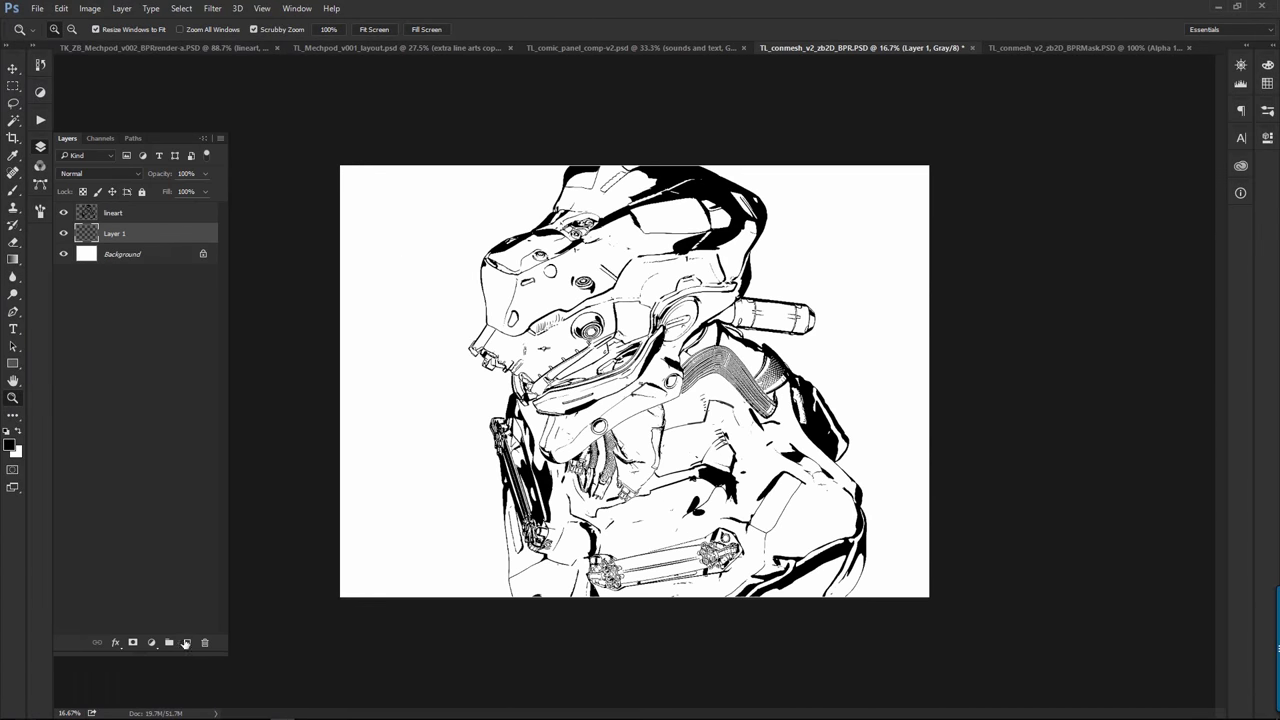
{"action": "right_click", "coordinate": [603, 293]}
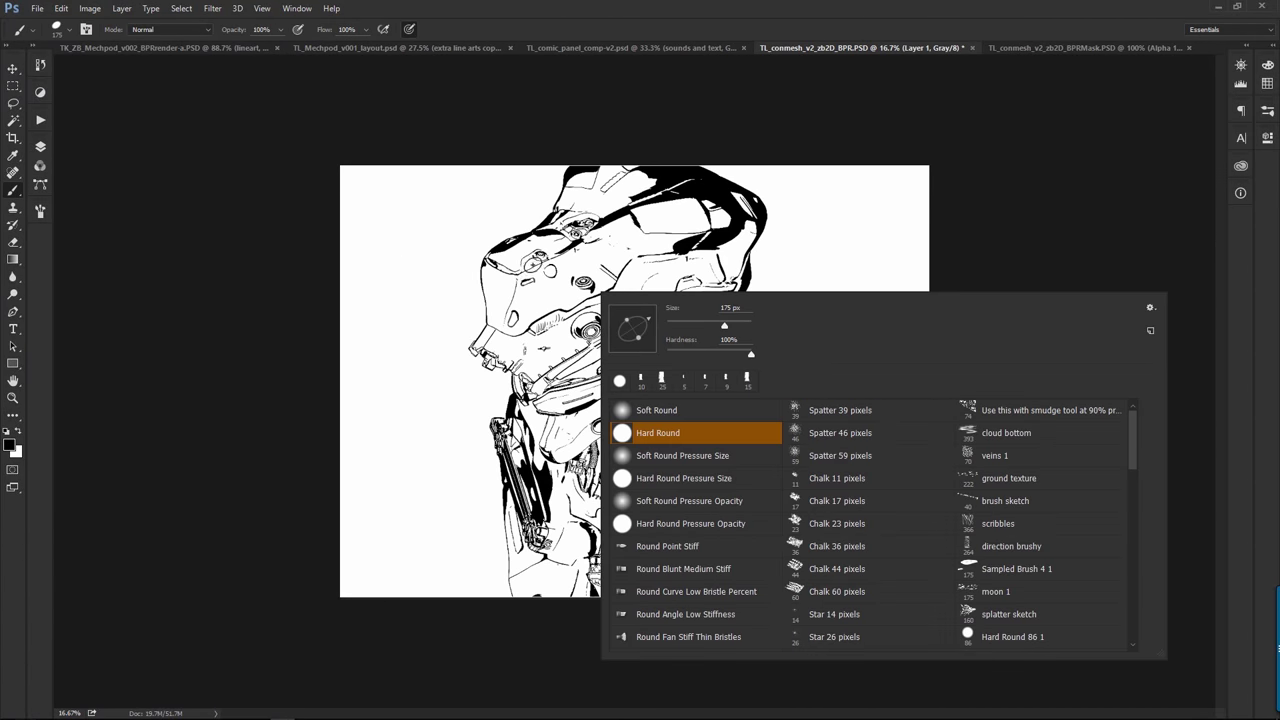
{"action": "left_click", "coordinate": [533, 265]}
{"action": "left_click", "coordinate": [9, 445]}
{"action": "left_click", "coordinate": [119, 252]}
{"action": "key", "text": "Return"}
- Adjust the brush's tip shape, Shape Dynamics and Transfer settings, with pen pressure controlling opacity and flow
{"action": "left_click", "coordinate": [40, 211]}
{"action": "left_click", "coordinate": [87, 322]}
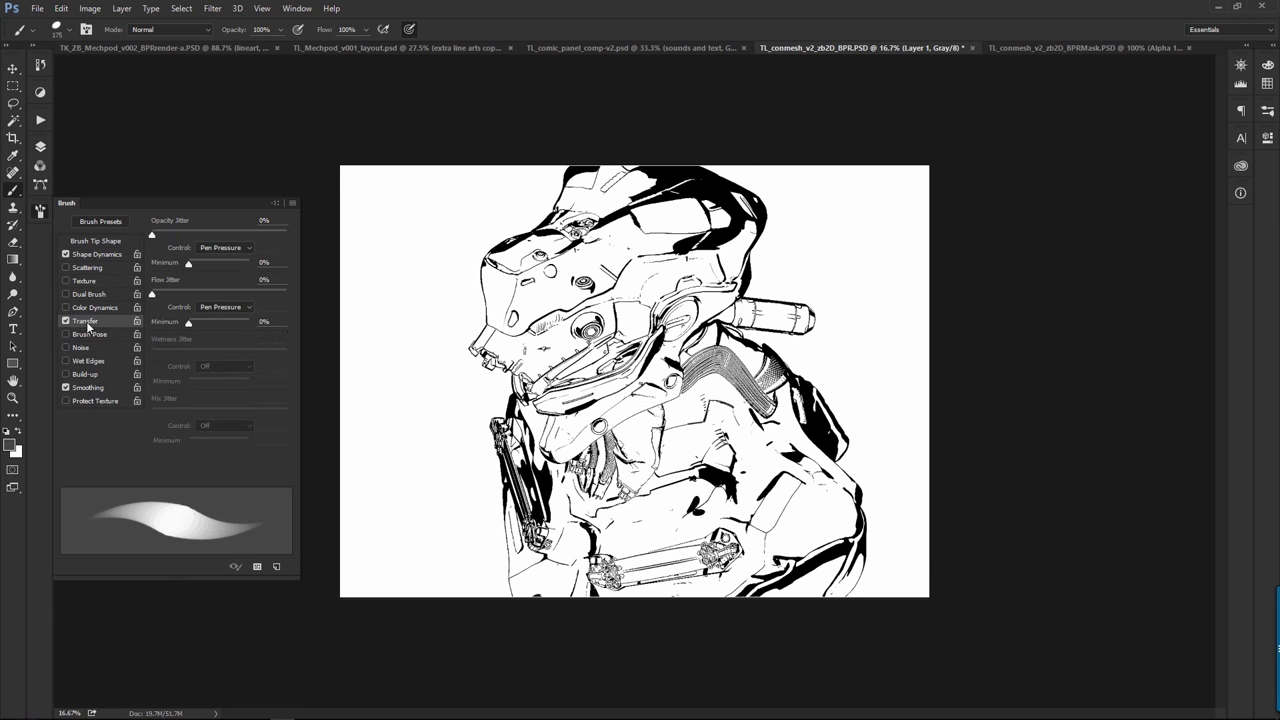
{"action": "left_click", "coordinate": [97, 255]}
{"action": "left_click", "coordinate": [112, 241]}
{"action": "left_click", "coordinate": [273, 431]}
{"action": "left_click", "coordinate": [92, 256]}
- Paint the whole bust, including the helmet's rear cylinder, dark grey under the linework, enlarging the brush to 400 px
{"action": "mouse_move", "coordinate": [602, 172]}
{"action": "left_mouse_down"}
{"action": "mouse_move", "coordinate": [565, 268]}
{"action": "mouse_move", "coordinate": [615, 175]}
{"action": "mouse_move", "coordinate": [745, 205]}
{"action": "left_mouse_up"}
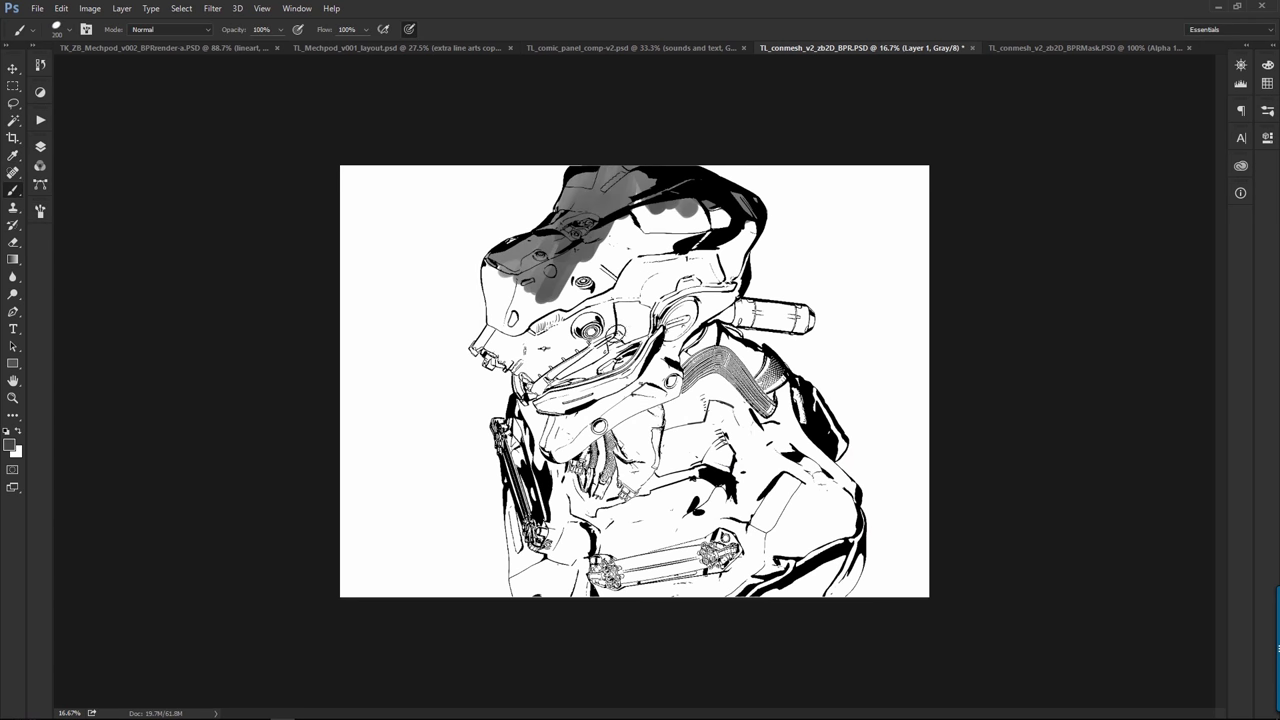
{"action": "key", "text": "bracketright"}
{"action": "key", "text": "bracketright"}
{"action": "key", "text": "bracketright"}
{"action": "mouse_move", "coordinate": [680, 235]}
{"action": "left_mouse_down"}
{"action": "mouse_move", "coordinate": [520, 310]}
{"action": "mouse_move", "coordinate": [525, 425]}
{"action": "mouse_move", "coordinate": [610, 580]}
{"action": "mouse_move", "coordinate": [838, 508]}
{"action": "mouse_move", "coordinate": [740, 360]}
{"action": "mouse_move", "coordinate": [790, 410]}
{"action": "left_mouse_up"}
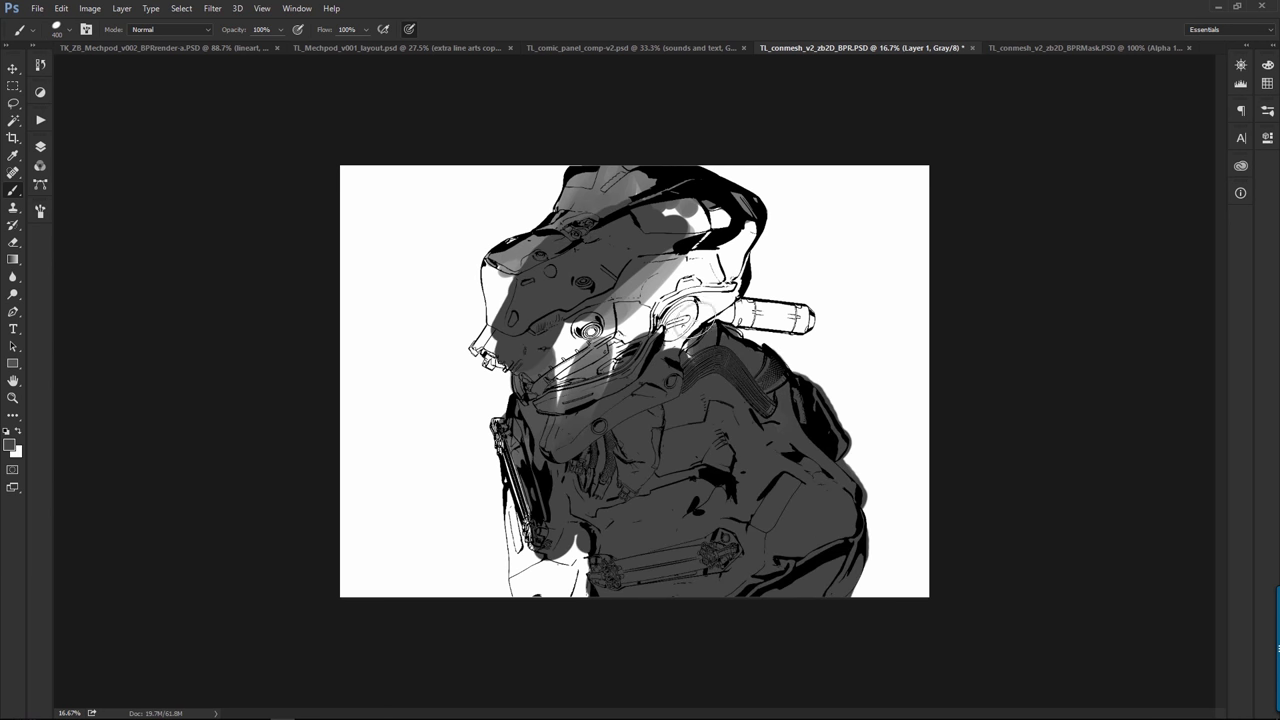
{"action": "mouse_move", "coordinate": [740, 340]}
{"action": "left_mouse_down"}
{"action": "mouse_move", "coordinate": [620, 260]}
{"action": "mouse_move", "coordinate": [697, 322]}
{"action": "left_mouse_up"}
{"action": "left_click_drag", "start_coordinate": [505, 427], "coordinate": [568, 622]}
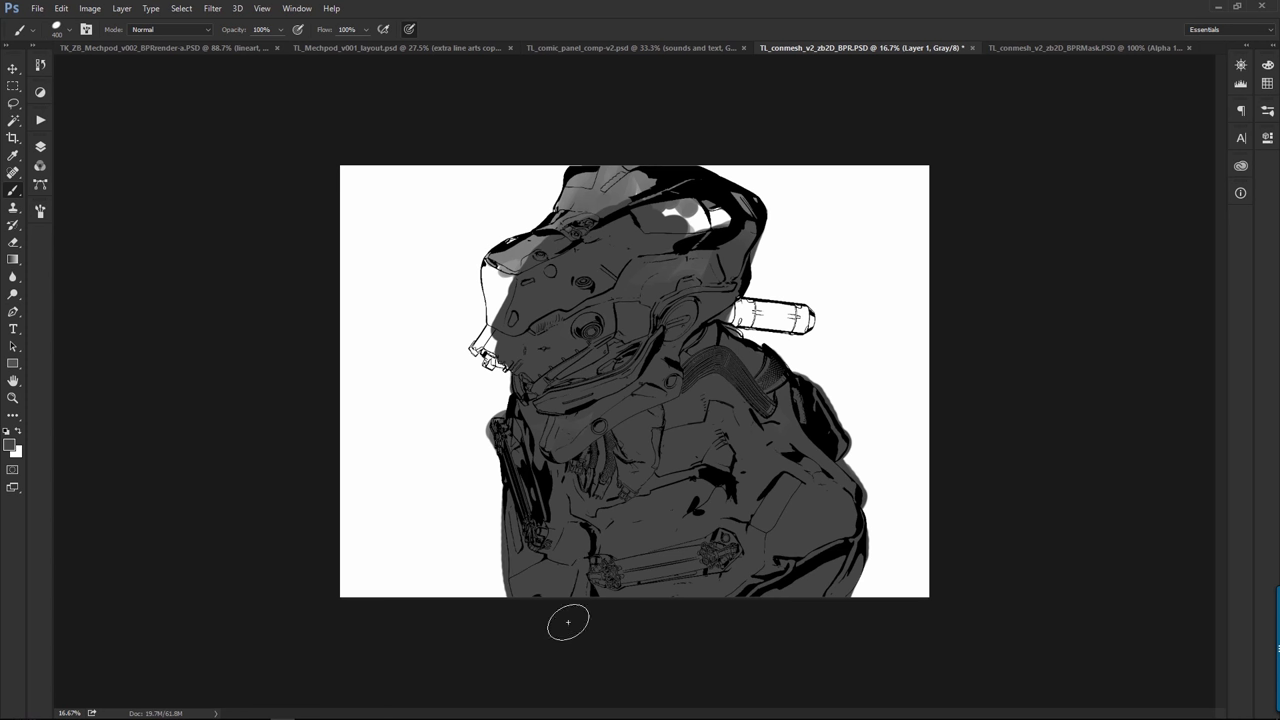
{"action": "mouse_move", "coordinate": [609, 216]}
{"action": "left_mouse_down"}
{"action": "mouse_move", "coordinate": [500, 280]}
{"action": "mouse_move", "coordinate": [492, 349]}
{"action": "left_mouse_up"}
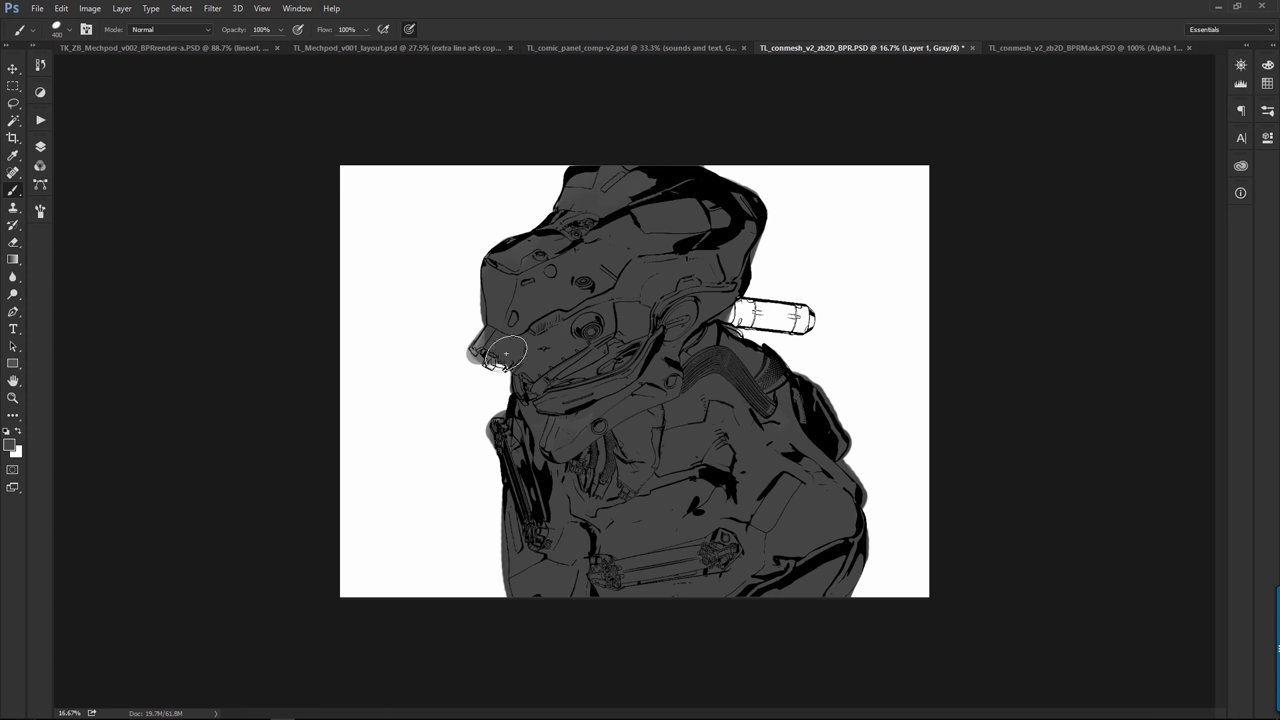
{"action": "mouse_move", "coordinate": [705, 318]}
{"action": "left_mouse_down"}
{"action": "mouse_move", "coordinate": [795, 312]}
{"action": "mouse_move", "coordinate": [807, 323]}
{"action": "left_mouse_up"}
- Erase the grey paint that spills outside the figure's outline
{"action": "key", "text": "e"}
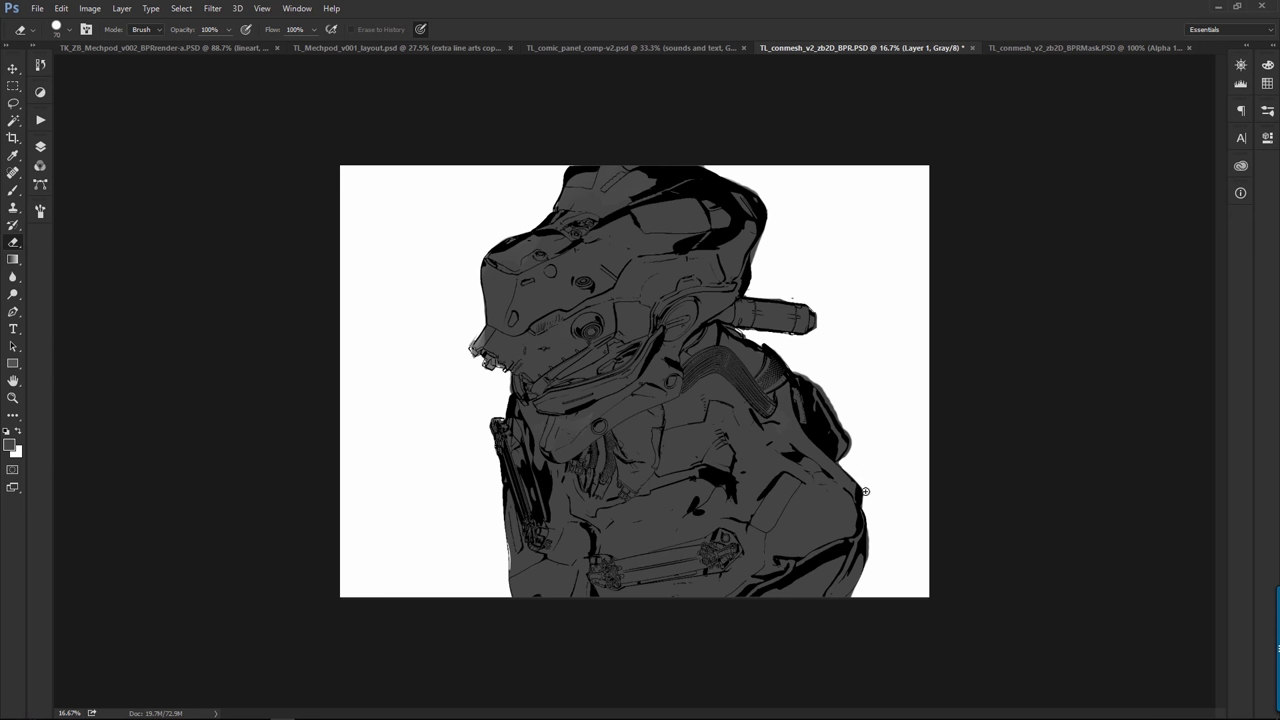
{"action": "key", "text": "z"}
{"action": "left_click", "coordinate": [586, 390]}
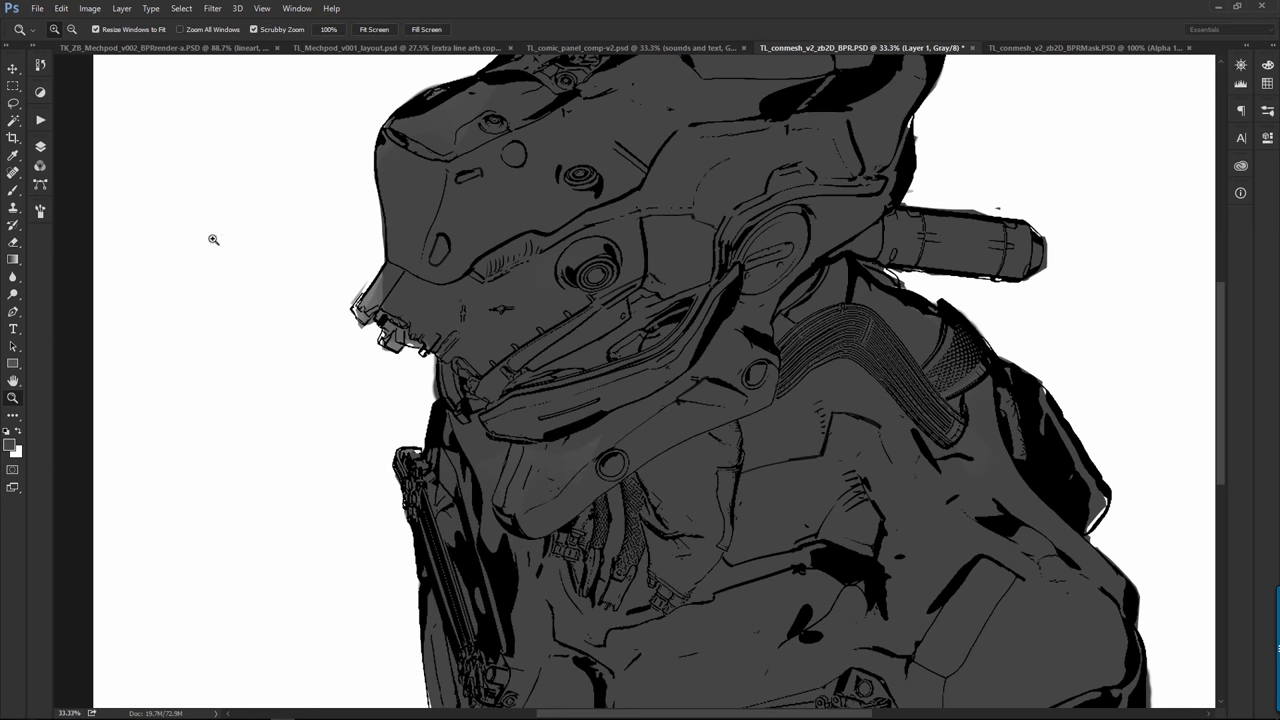
- Convert the document to RGB colour mode while keeping its layers separate
{"action": "left_click", "coordinate": [40, 147]}
{"action": "left_click", "coordinate": [90, 8]}
{"action": "mouse_move", "coordinate": [100, 23]}
{"action": "left_click", "coordinate": [262, 73]}
{"action": "left_click", "coordinate": [735, 277]}
- Lower the opacity of the grey fill layer to 53%
{"action": "left_click", "coordinate": [61, 176]}
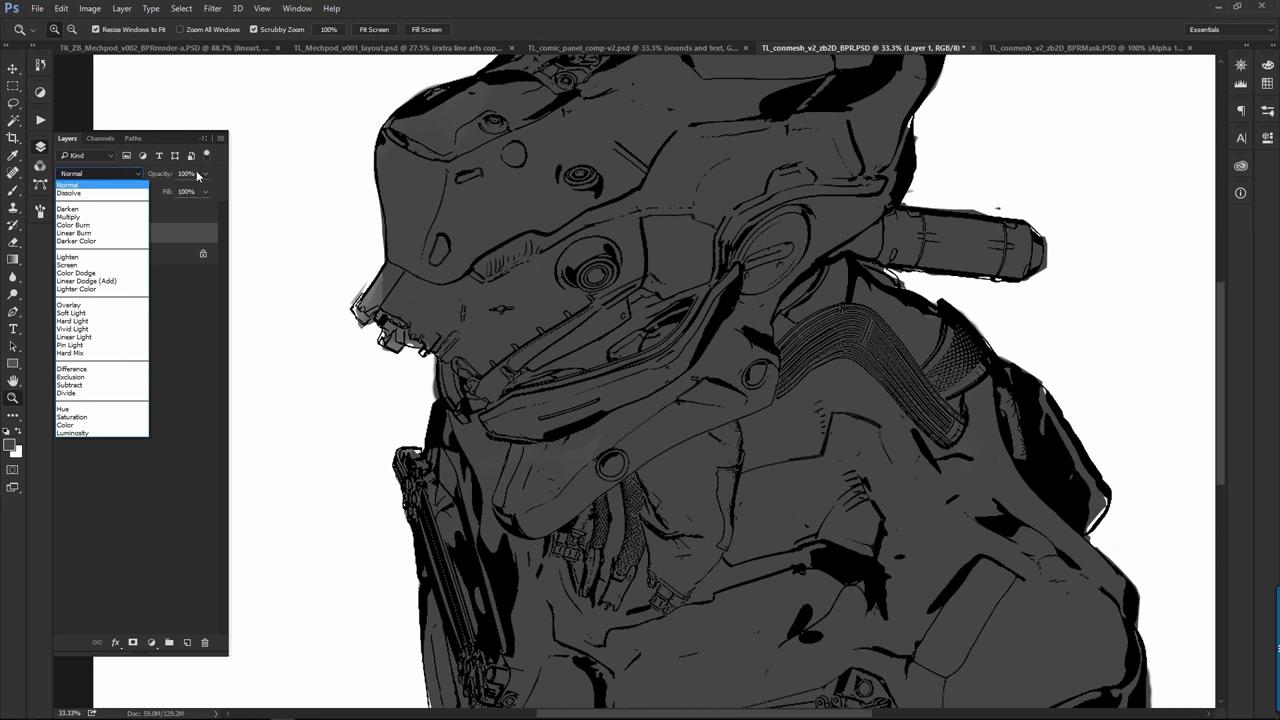
{"action": "left_click", "coordinate": [204, 175]}
{"action": "left_click_drag", "start_coordinate": [205, 175], "coordinate": [175, 200]}
{"action": "key", "text": "ctrl+minus"}
{"action": "key", "text": "ctrl+minus"}
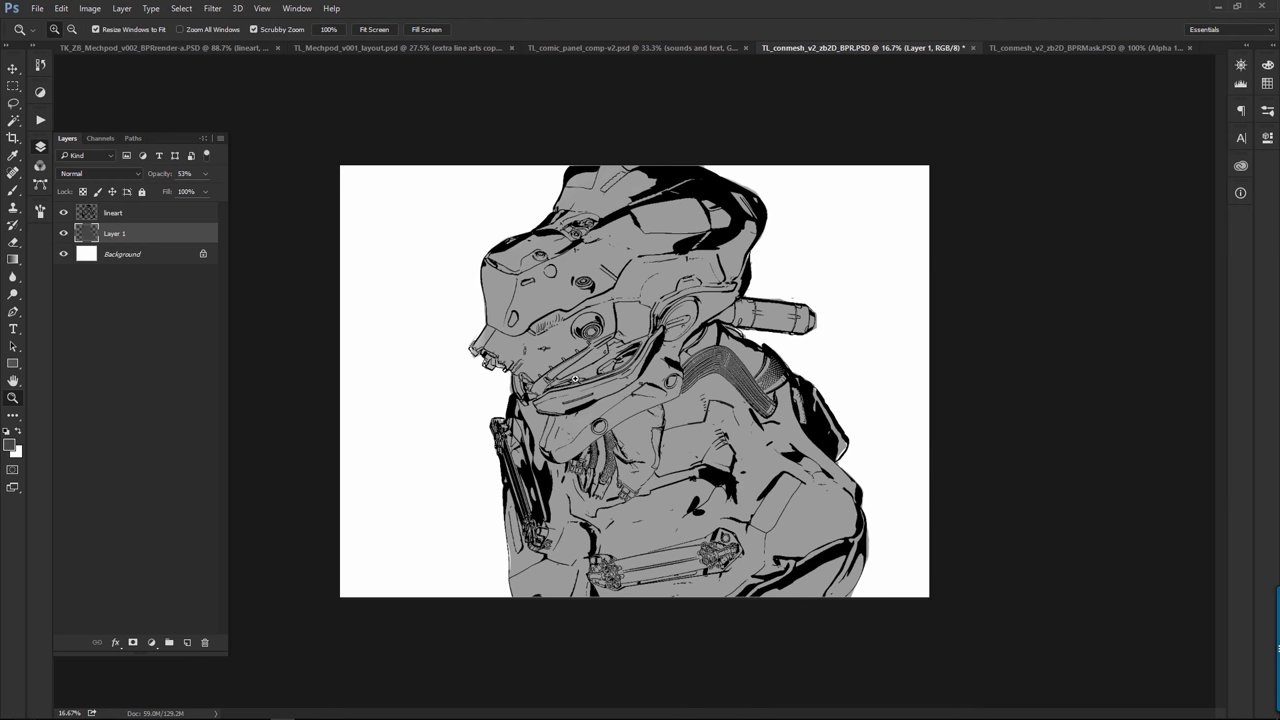
- Add a layer behind the grey fill and apply a vertical gradient from a darker grey at the canvas top to white at the bottom
{"action": "key", "text": "g"}
{"action": "left_click", "coordinate": [70, 30]}
{"action": "left_click", "coordinate": [765, 165]}
{"action": "left_click", "coordinate": [9, 445]}
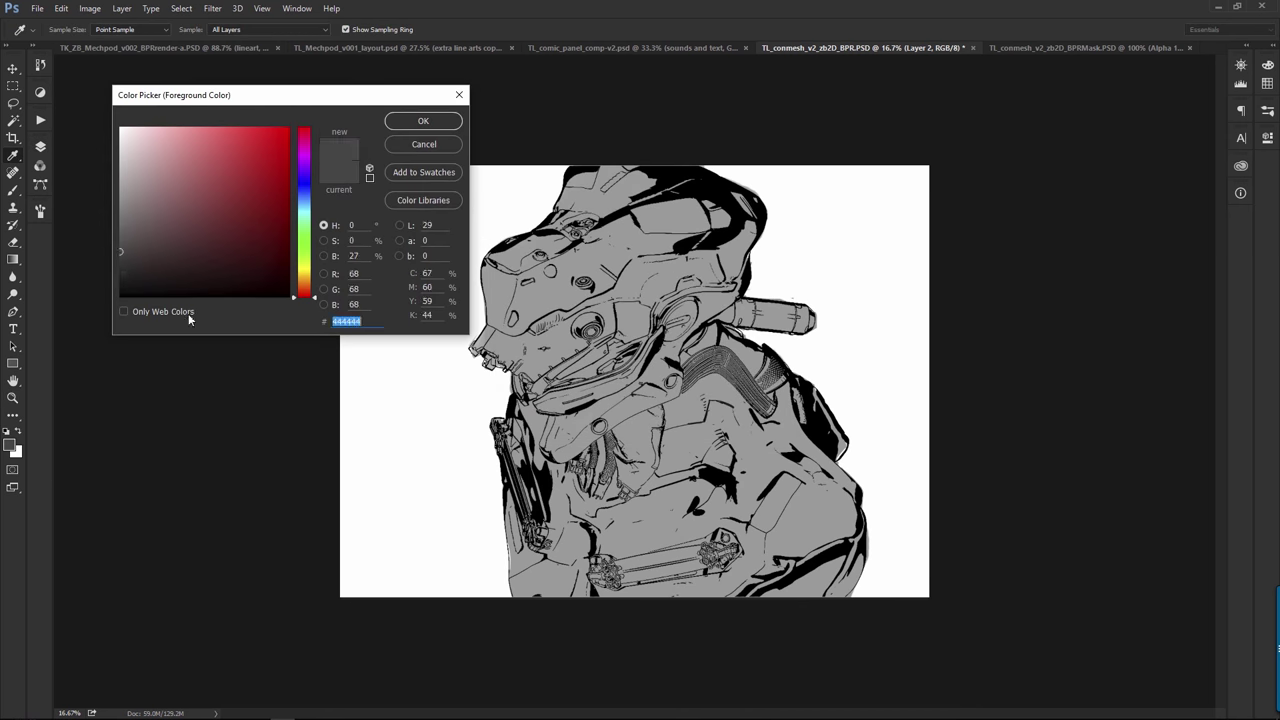
{"action": "left_click", "coordinate": [121, 276]}
{"action": "left_click", "coordinate": [423, 121]}
{"action": "left_click_drag", "start_coordinate": [646, 604], "coordinate": [646, 606], "text": "shift"}
{"action": "left_click", "coordinate": [590, 395], "text": "ctrl"}
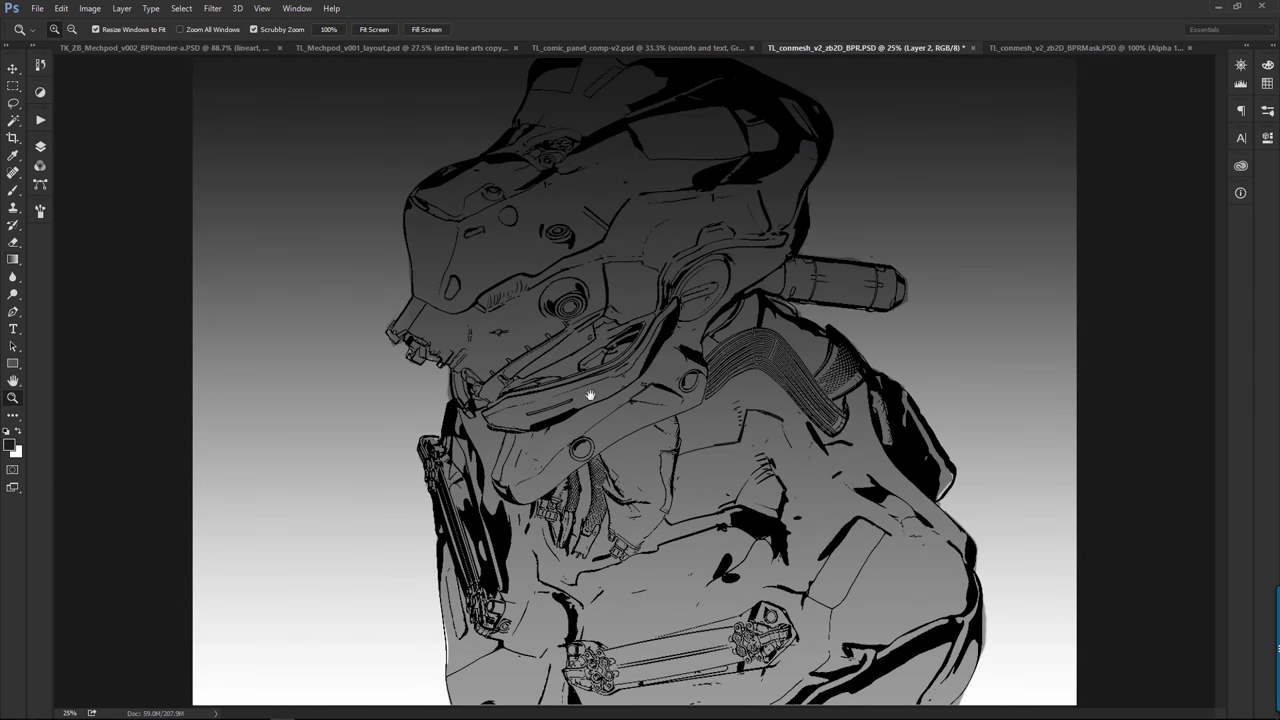
- Check the document's dimensions and resize the image to 11 inches wide at 300 pixels/inch
{"action": "left_click", "coordinate": [169, 714]}
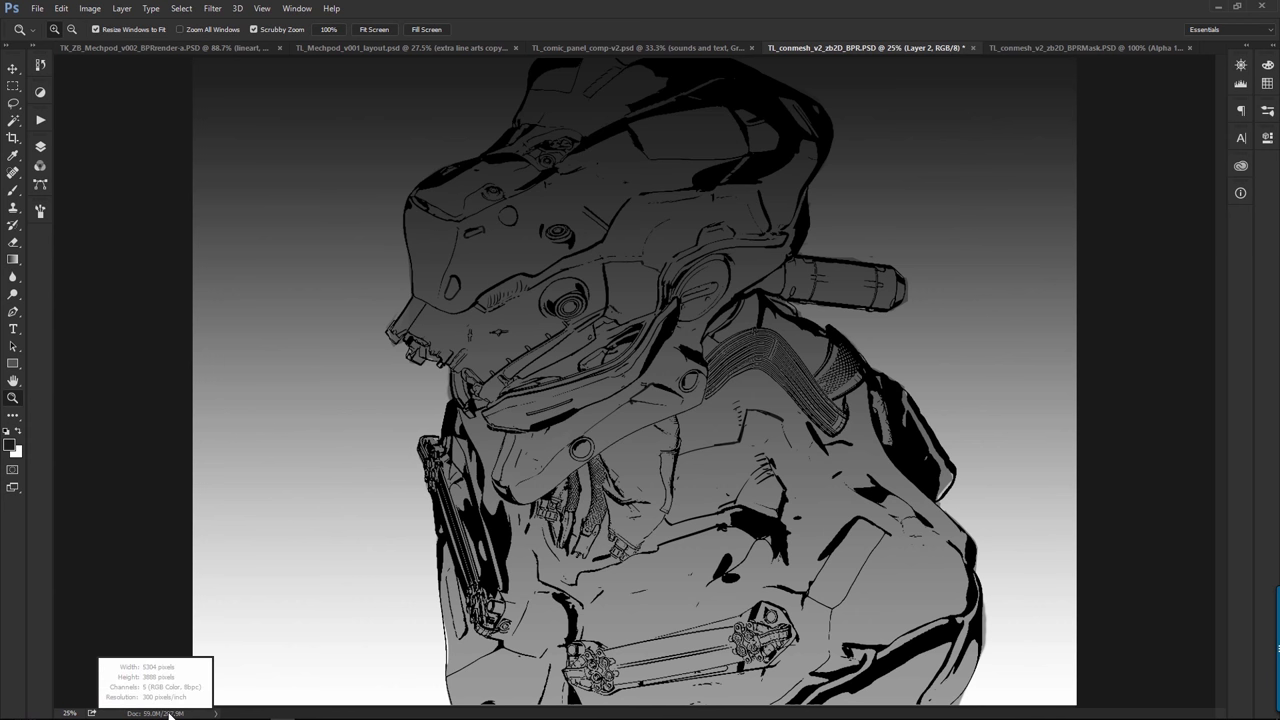
{"action": "key", "text": "ctrl+alt+i"}
{"action": "left_click", "coordinate": [478, 402]}
{"action": "left_click", "coordinate": [462, 423]}
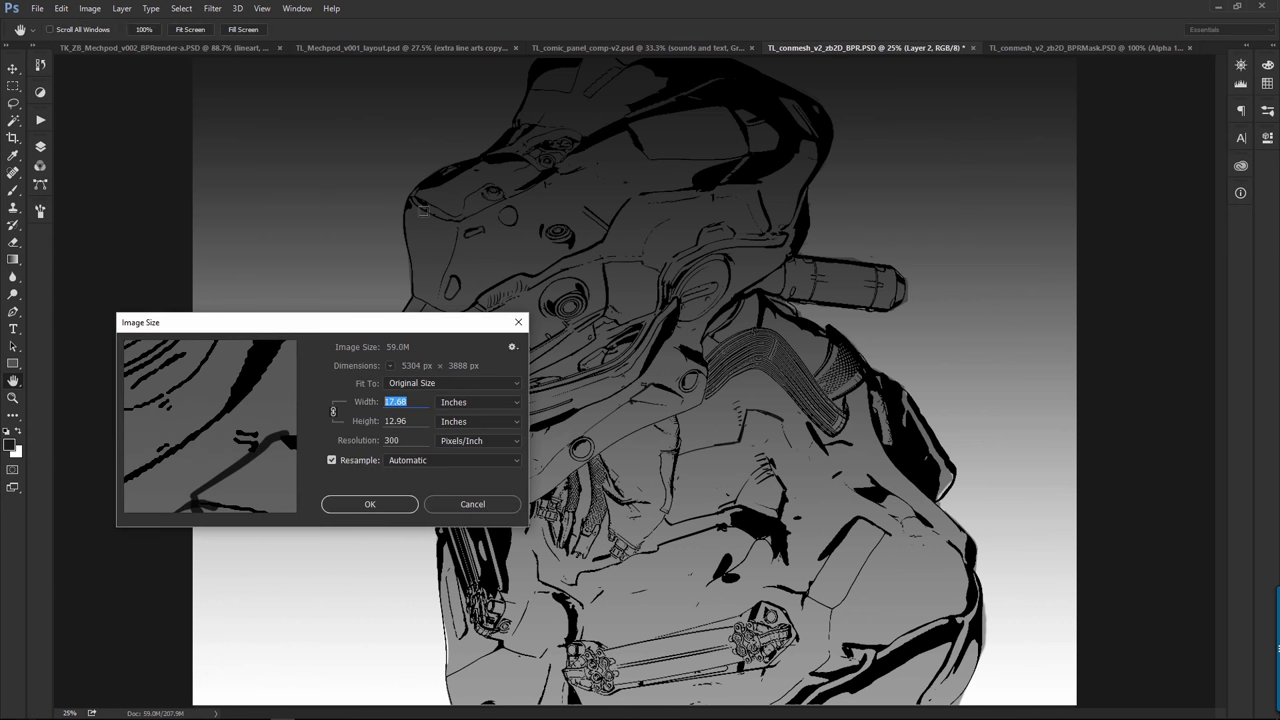
{"action": "type", "text": "11"}
{"action": "key", "text": "Return"}
{"action": "left_click", "coordinate": [609, 428], "text": "ctrl"}
{"action": "left_click", "coordinate": [609, 429], "text": "ctrl"}
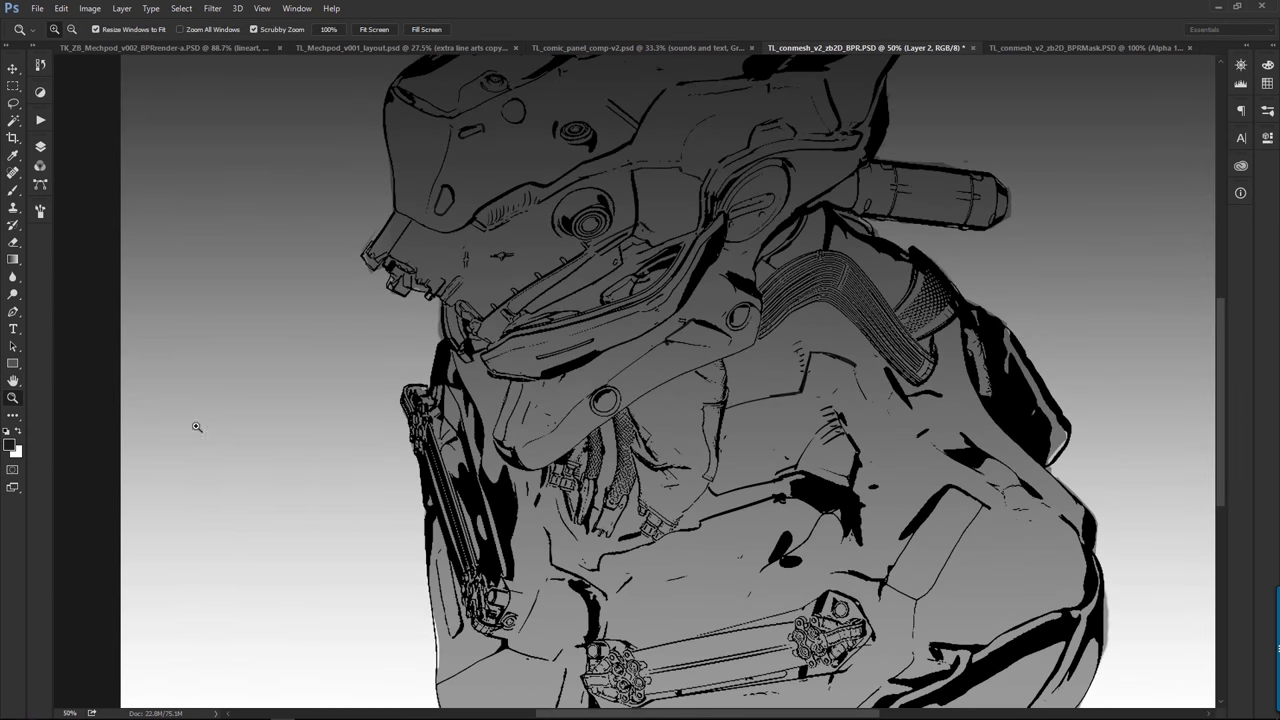
- Open Tonikoro_MasterToneCollection.psd from the recently used files
{"action": "left_click", "coordinate": [38, 9]}
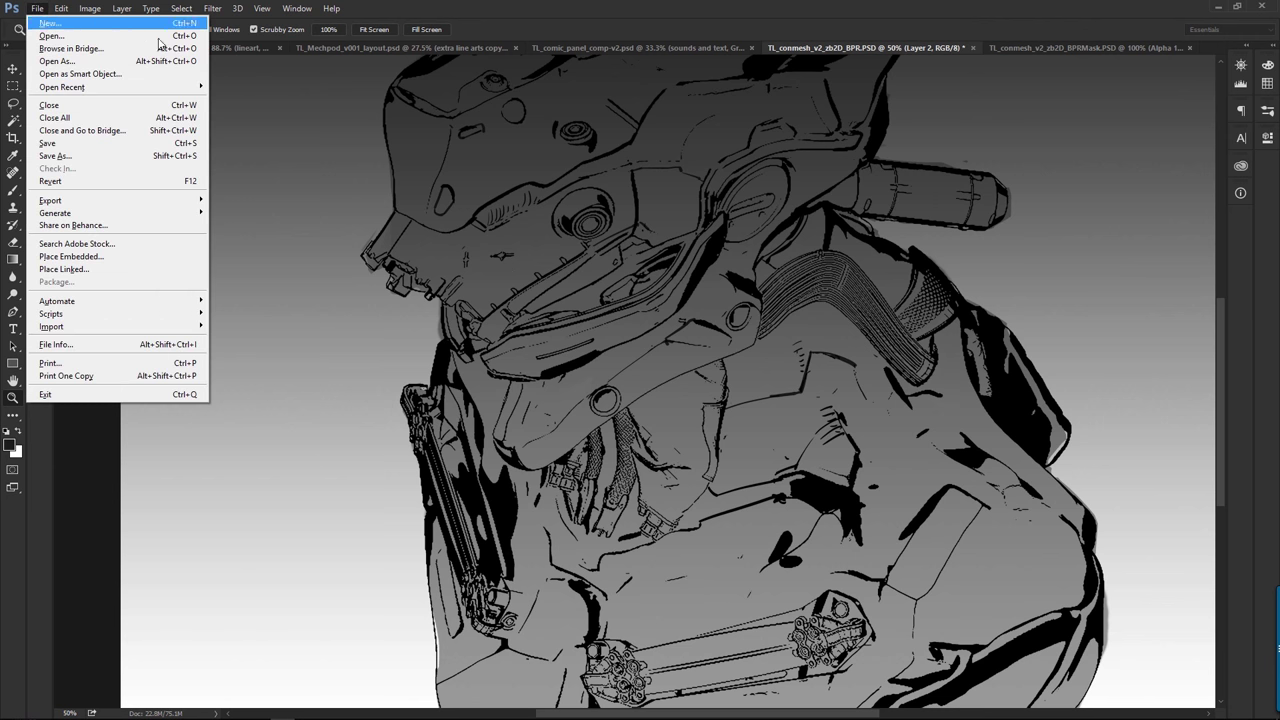
{"action": "mouse_move", "coordinate": [152, 88]}
{"action": "left_click", "coordinate": [330, 225]}
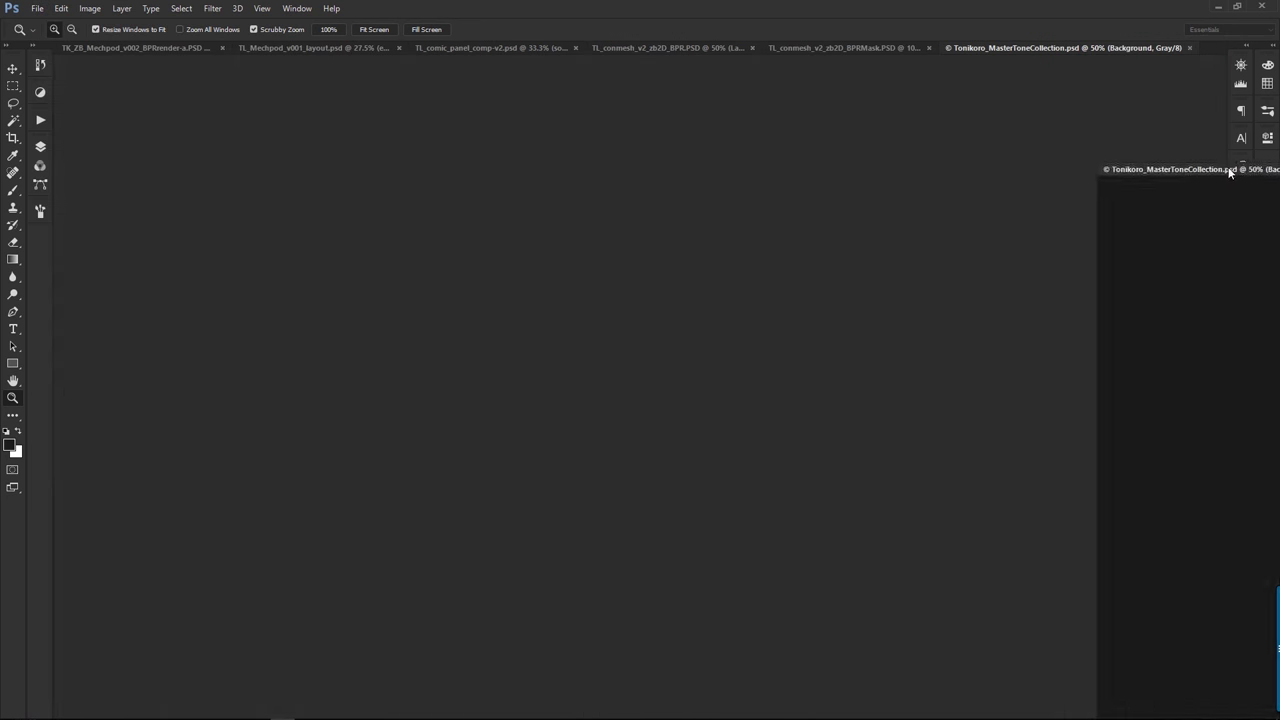
- Place the tone collection document side by side with the bust artwork
{"action": "left_click_drag", "start_coordinate": [1230, 172], "coordinate": [1222, 180]}
{"action": "left_click_drag", "start_coordinate": [438, 405], "coordinate": [382, 510]}
{"action": "left_click", "coordinate": [40, 147]}
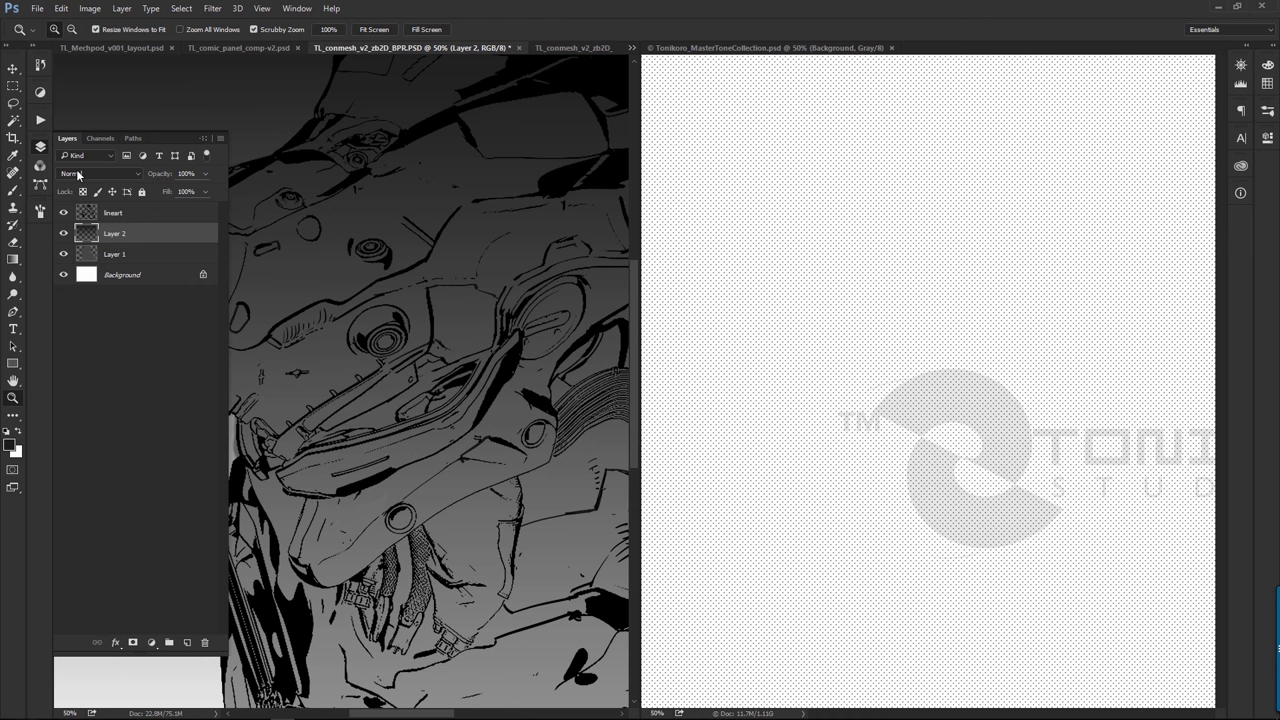
- Open the four custm-grad-v2 files from the TL_Custom-tone-grads(psd's) folder in Tonikoro_manga-mega-pack
{"action": "key", "text": "ctrl+o"}
{"action": "mouse_move", "coordinate": [1009, 300]}
{"action": "left_mouse_down"}
{"action": "mouse_move", "coordinate": [1009, 330]}
{"action": "mouse_move", "coordinate": [1001, 235]}
{"action": "mouse_move", "coordinate": [1014, 305]}
{"action": "left_mouse_up"}
{"action": "left_click", "coordinate": [625, 184]}
{"action": "scroll", "coordinate": [1013, 305], "scroll_direction": "up", "scroll_amount": 3}
{"action": "double_click", "coordinate": [700, 297]}
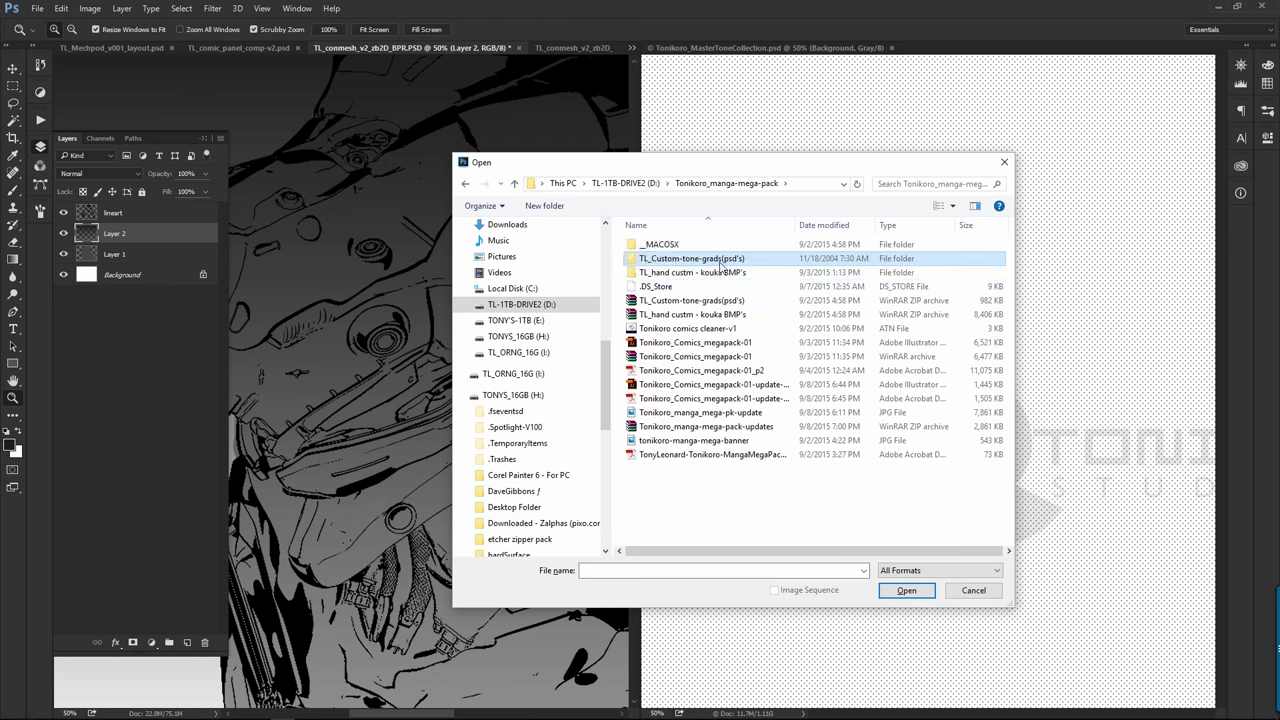
{"action": "double_click", "coordinate": [702, 258]}
{"action": "left_click_drag", "start_coordinate": [711, 319], "coordinate": [775, 240]}
{"action": "key", "text": "Return"}
- Look through the opened custm-grad-v2 gradient tones and close the ones not needed
{"action": "left_click", "coordinate": [604, 47]}
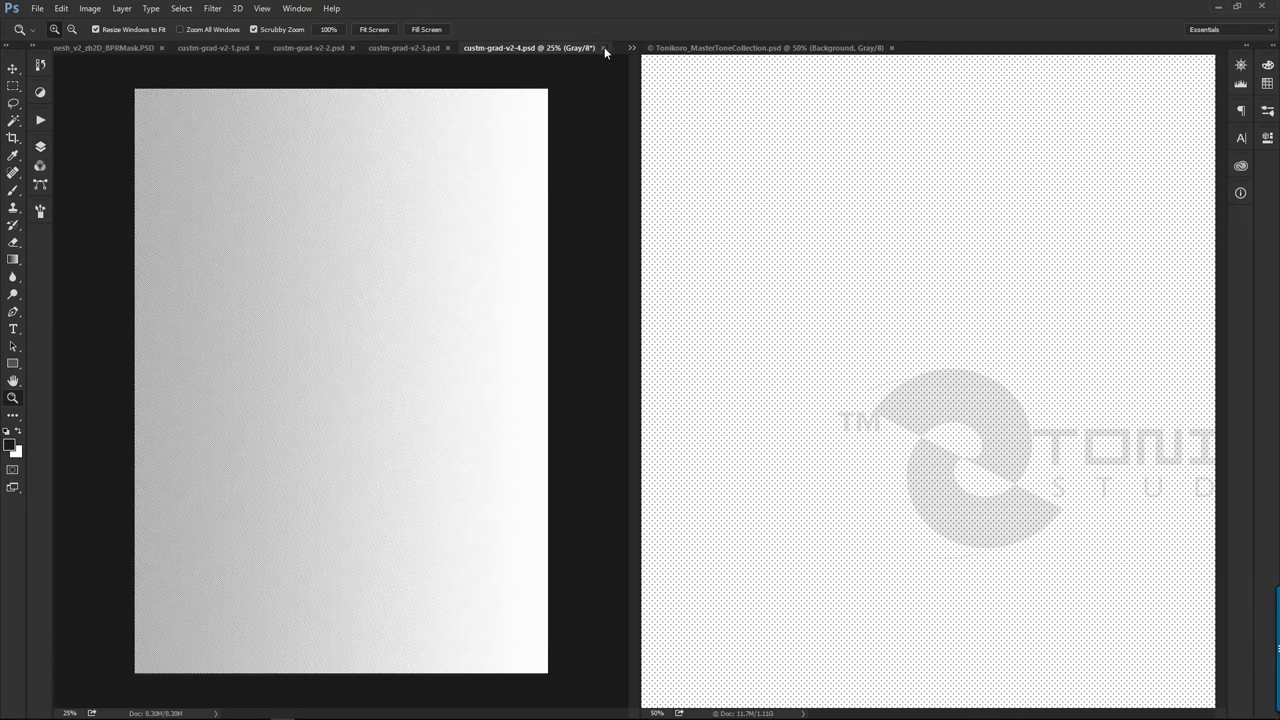
{"action": "left_click", "coordinate": [604, 47]}
{"action": "left_click", "coordinate": [424, 48]}
{"action": "left_click", "coordinate": [422, 47]}
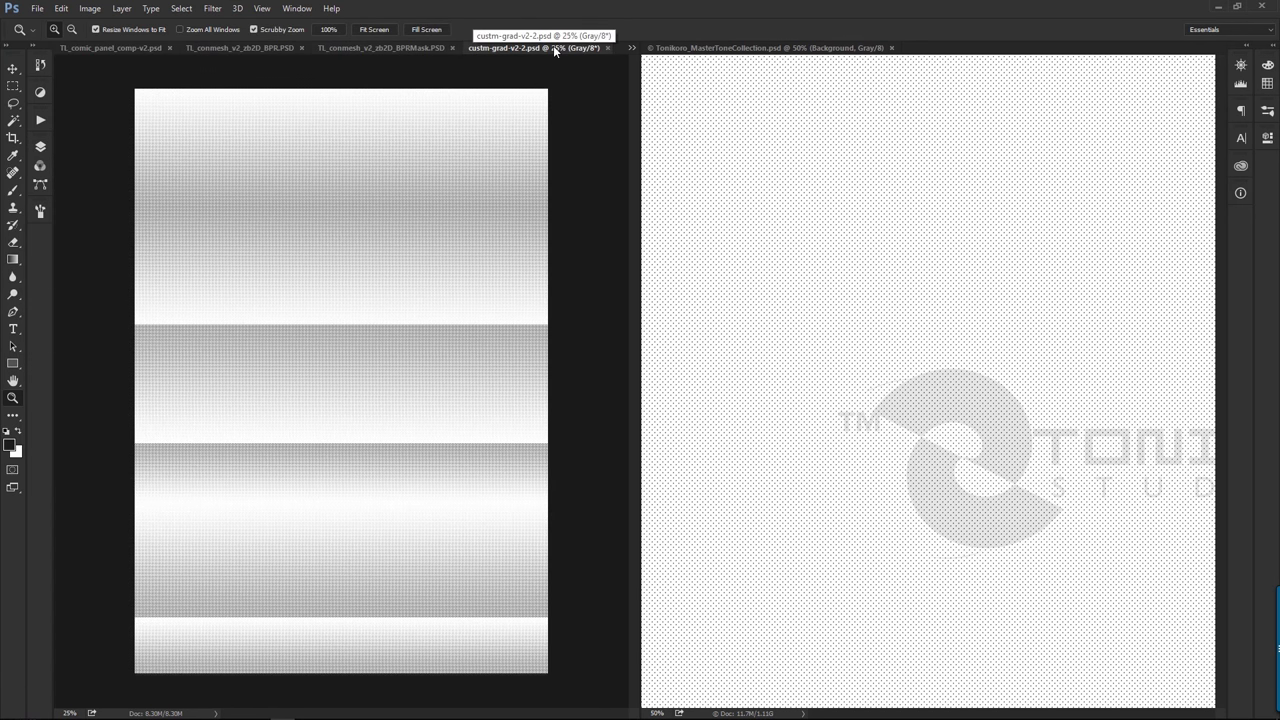
{"action": "left_click_drag", "start_coordinate": [555, 51], "coordinate": [567, 182]}
{"action": "left_click", "coordinate": [888, 180]}
{"action": "left_click", "coordinate": [396, 47]}
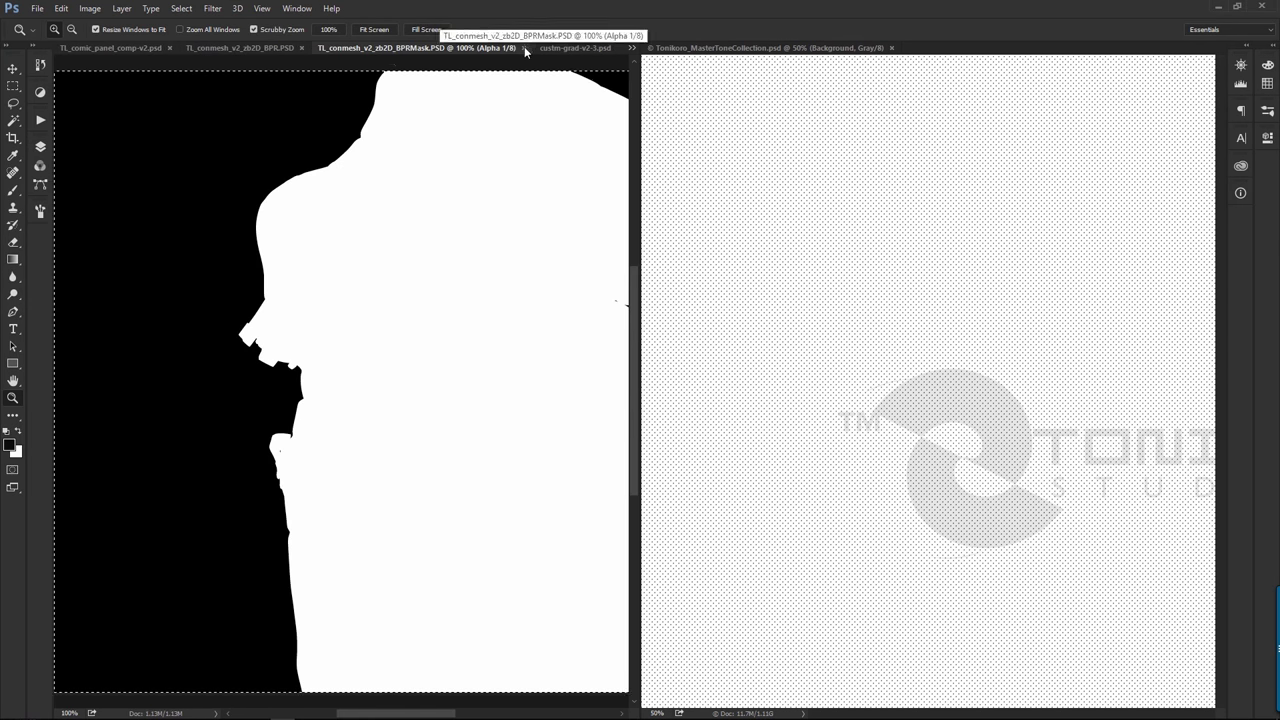
{"action": "left_click", "coordinate": [565, 48]}
- Show only the 27.5Line-10% tone of the 300dpi-27.5Lpi group in the tone collection beside the artwork
{"action": "left_click", "coordinate": [293, 8]}
{"action": "left_click", "coordinate": [396, 560]}
{"action": "left_click", "coordinate": [443, 406], "text": "alt"}
{"action": "left_click_drag", "start_coordinate": [772, 305], "coordinate": [857, 514]}
{"action": "left_click", "coordinate": [40, 147]}
{"action": "left_click", "coordinate": [78, 348]}
{"action": "left_click", "coordinate": [100, 446]}
{"action": "left_click", "coordinate": [63, 446]}
{"action": "left_click", "coordinate": [63, 472]}
- Try cloning the 27.5Line-10% tone onto the helmet's cheek and jaw with the Clone Stamp
{"action": "key", "text": "s"}
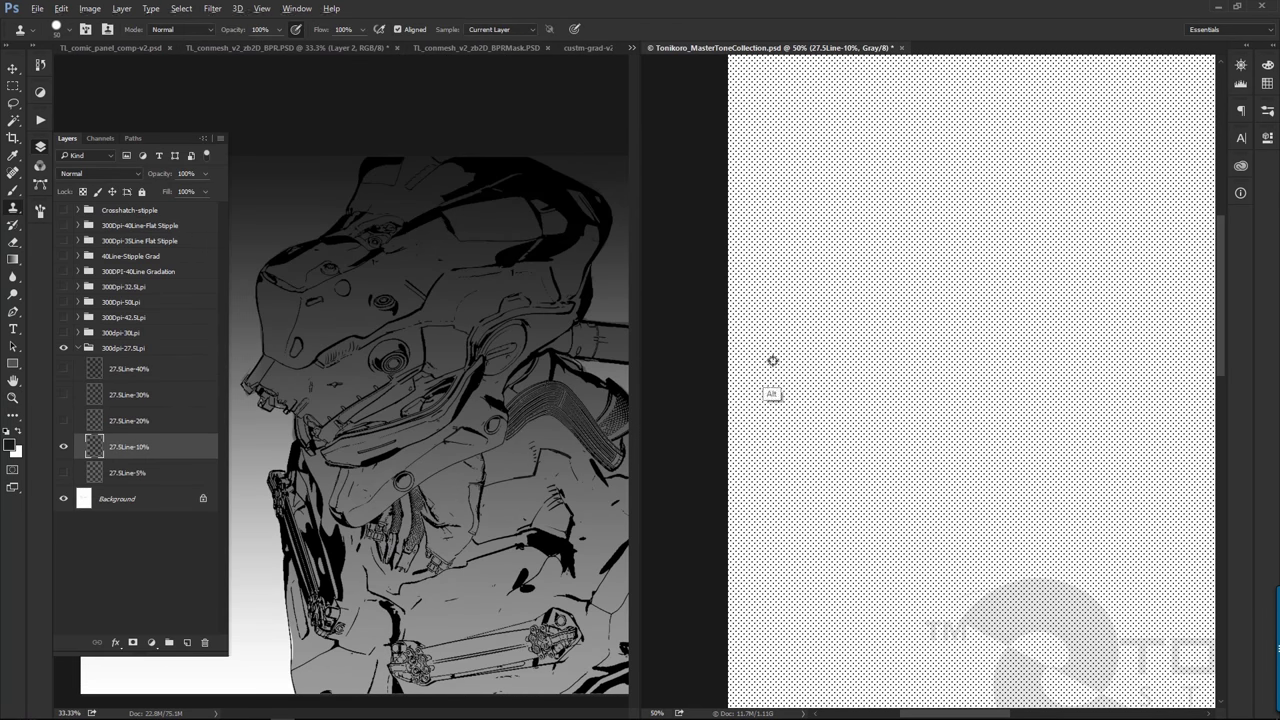
{"action": "left_click", "coordinate": [771, 360], "text": "alt"}
{"action": "left_click", "coordinate": [432, 359]}
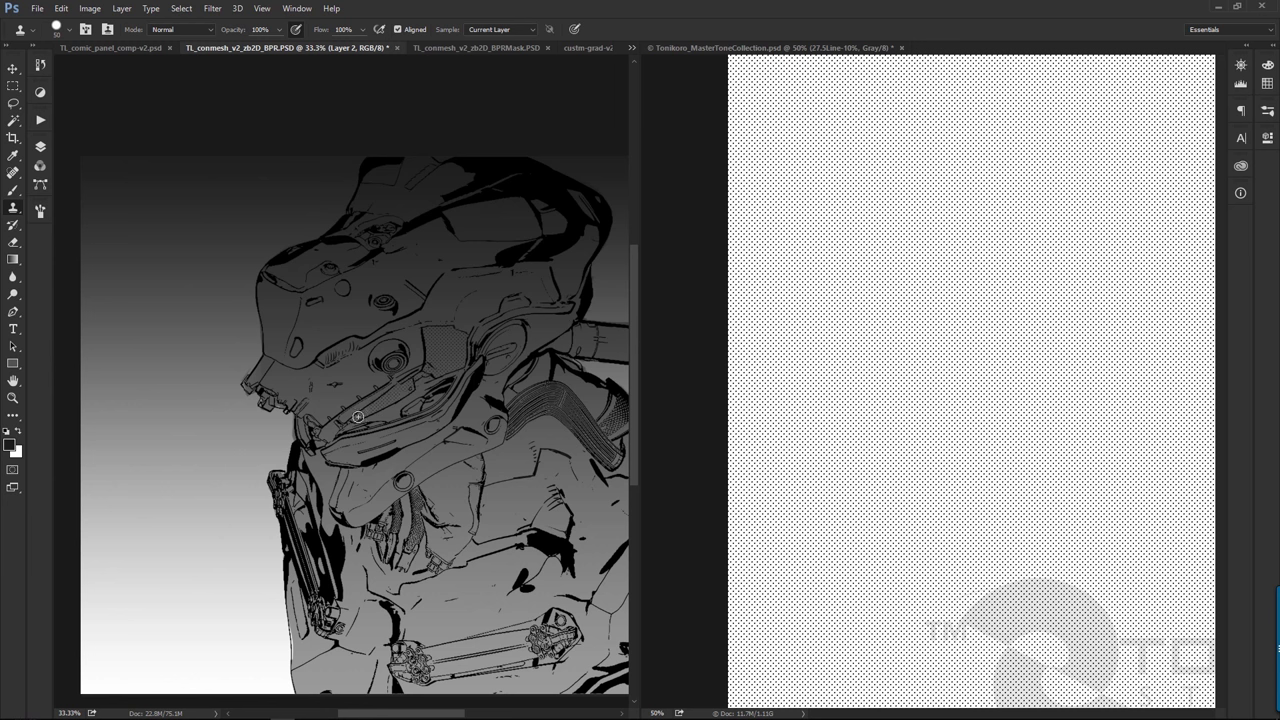
{"action": "left_click", "coordinate": [1047, 284], "text": "alt"}
{"action": "left_click", "coordinate": [355, 421]}
- Swap the displayed tone to 27.5Line-30% and try cloning it onto the round disc at the helmet's side
{"action": "left_click", "coordinate": [749, 93]}
{"action": "left_click", "coordinate": [40, 147]}
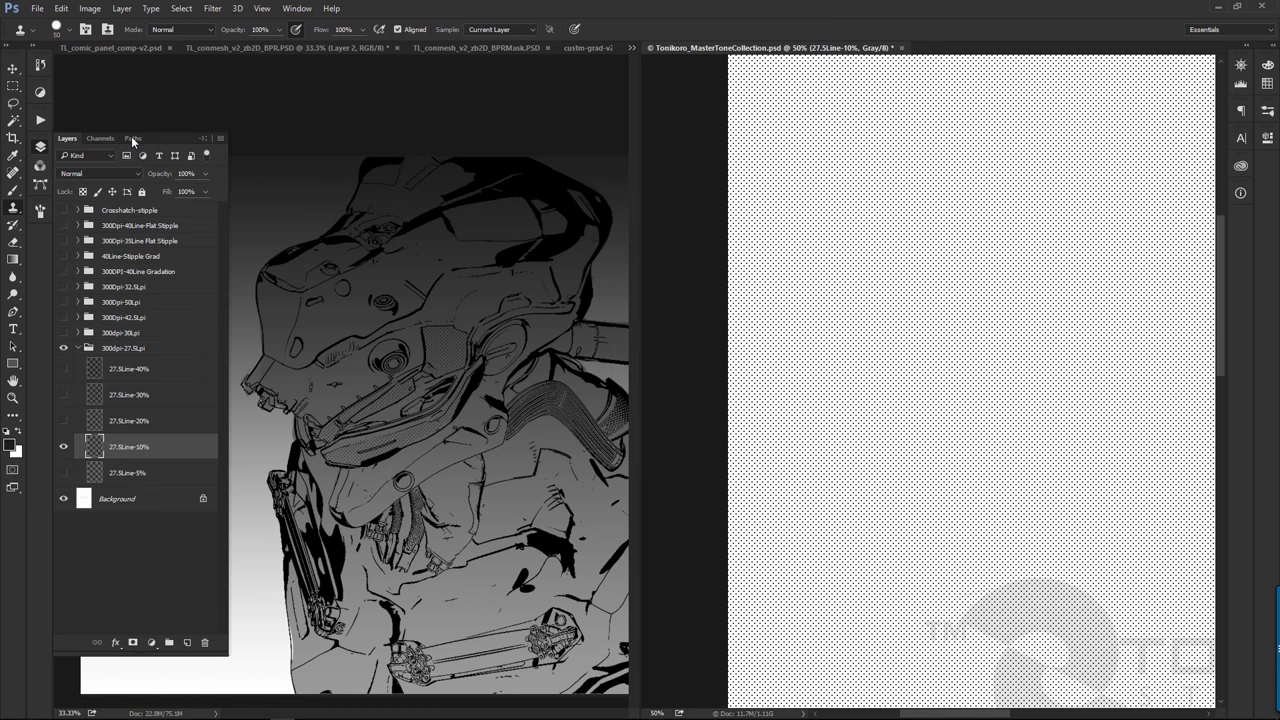
{"action": "left_click", "coordinate": [100, 394]}
{"action": "left_click", "coordinate": [63, 394]}
{"action": "left_click", "coordinate": [63, 447]}
{"action": "left_click", "coordinate": [770, 340], "text": "alt"}
{"action": "left_click", "coordinate": [502, 348]}
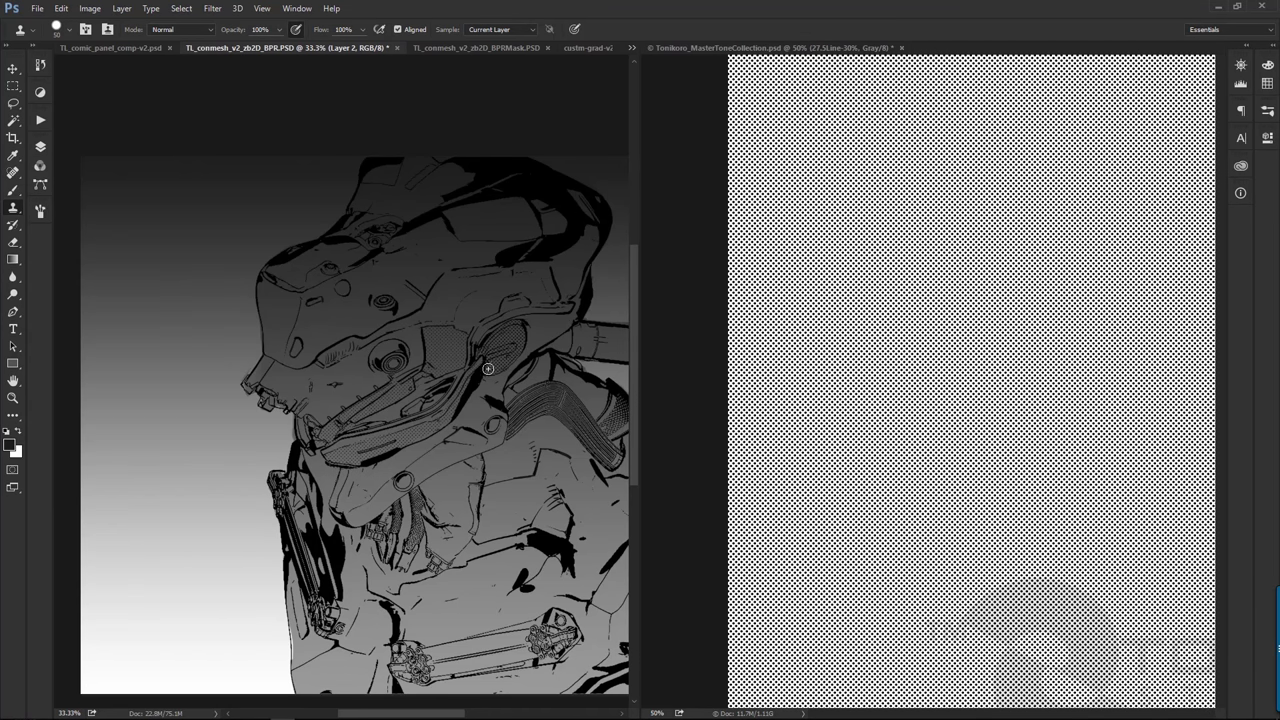
- Try cloning the 27.5Line-30% tone across the neck and torso on the gradient layer
{"action": "mouse_move", "coordinate": [528, 460]}
{"action": "left_mouse_down"}
{"action": "mouse_move", "coordinate": [408, 420]}
{"action": "mouse_move", "coordinate": [480, 356]}
{"action": "mouse_move", "coordinate": [429, 405]}
{"action": "mouse_move", "coordinate": [564, 540]}
{"action": "mouse_move", "coordinate": [597, 445]}
{"action": "left_mouse_up"}
{"action": "key", "text": "z"}
{"action": "left_click", "coordinate": [396, 413]}
{"action": "left_click", "coordinate": [784, 256]}
{"action": "left_click", "coordinate": [1062, 185]}
{"action": "left_click", "coordinate": [1062, 185], "text": "alt"}
{"action": "key", "text": "s"}
{"action": "left_click", "coordinate": [806, 247], "text": "alt"}
{"action": "left_click", "coordinate": [434, 371]}
{"action": "mouse_move", "coordinate": [589, 435]}
{"action": "left_mouse_down"}
{"action": "mouse_move", "coordinate": [400, 401]}
{"action": "mouse_move", "coordinate": [436, 325]}
{"action": "mouse_move", "coordinate": [507, 485]}
{"action": "mouse_move", "coordinate": [424, 542]}
{"action": "left_mouse_up"}
{"action": "mouse_move", "coordinate": [256, 262]}
{"action": "left_mouse_down"}
{"action": "mouse_move", "coordinate": [290, 228]}
{"action": "mouse_move", "coordinate": [390, 268]}
{"action": "left_mouse_up"}
{"action": "mouse_move", "coordinate": [355, 342]}
{"action": "left_mouse_down"}
{"action": "mouse_move", "coordinate": [491, 467]}
{"action": "mouse_move", "coordinate": [279, 583]}
{"action": "left_mouse_up"}
{"action": "mouse_move", "coordinate": [330, 436]}
{"action": "left_mouse_down"}
{"action": "mouse_move", "coordinate": [388, 374]}
{"action": "mouse_move", "coordinate": [325, 387]}
{"action": "left_mouse_up"}
- Undo all the tone strokes painted on the gradient layer
{"action": "key", "text": "e"}
{"action": "key", "text": "ctrl+alt+z"}
{"action": "key", "text": "ctrl+alt+z"}
{"action": "key", "text": "ctrl+minus"}
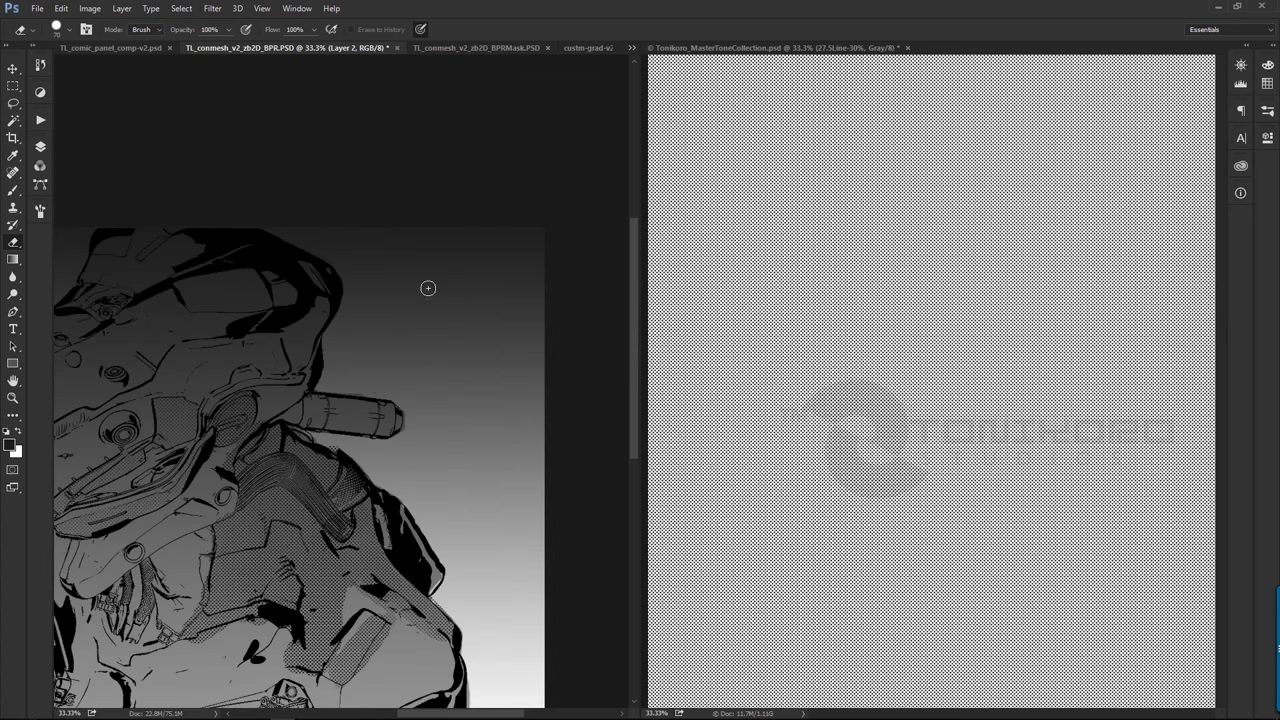
{"action": "key", "text": "ctrl+z"}
{"action": "key", "text": "ctrl+alt+z"}
{"action": "key", "text": "ctrl+alt+z"}
{"action": "key", "text": "ctrl+alt+z"}
{"action": "key", "text": "ctrl+alt+z"}
{"action": "key", "text": "ctrl+alt+z"}
- Add a new layer between the gradient layer and the lineart for the tones
{"action": "mouse_move", "coordinate": [461, 445]}
{"action": "left_mouse_down"}
{"action": "mouse_move", "coordinate": [548, 416]}
{"action": "mouse_move", "coordinate": [572, 364]}
{"action": "left_mouse_up"}
{"action": "left_click", "coordinate": [40, 148]}
{"action": "left_click_drag", "start_coordinate": [508, 241], "coordinate": [613, 231]}
- Show the 27.5Line-5% tone instead of the 30% one and clone it onto the helmet on the new layer
{"action": "left_click", "coordinate": [677, 208]}
{"action": "left_click", "coordinate": [40, 147]}
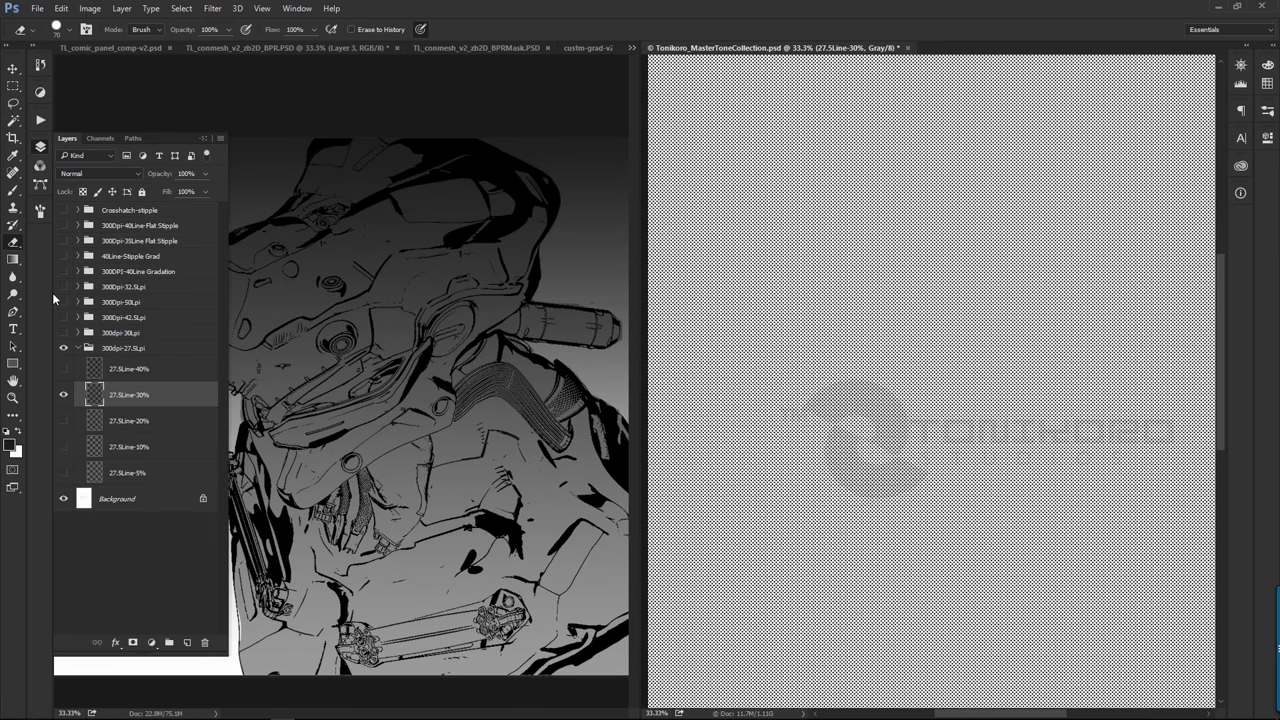
{"action": "left_click", "coordinate": [140, 474]}
{"action": "left_click", "coordinate": [63, 473]}
{"action": "left_click", "coordinate": [63, 395]}
{"action": "left_click", "coordinate": [290, 435]}
{"action": "key", "text": "s"}
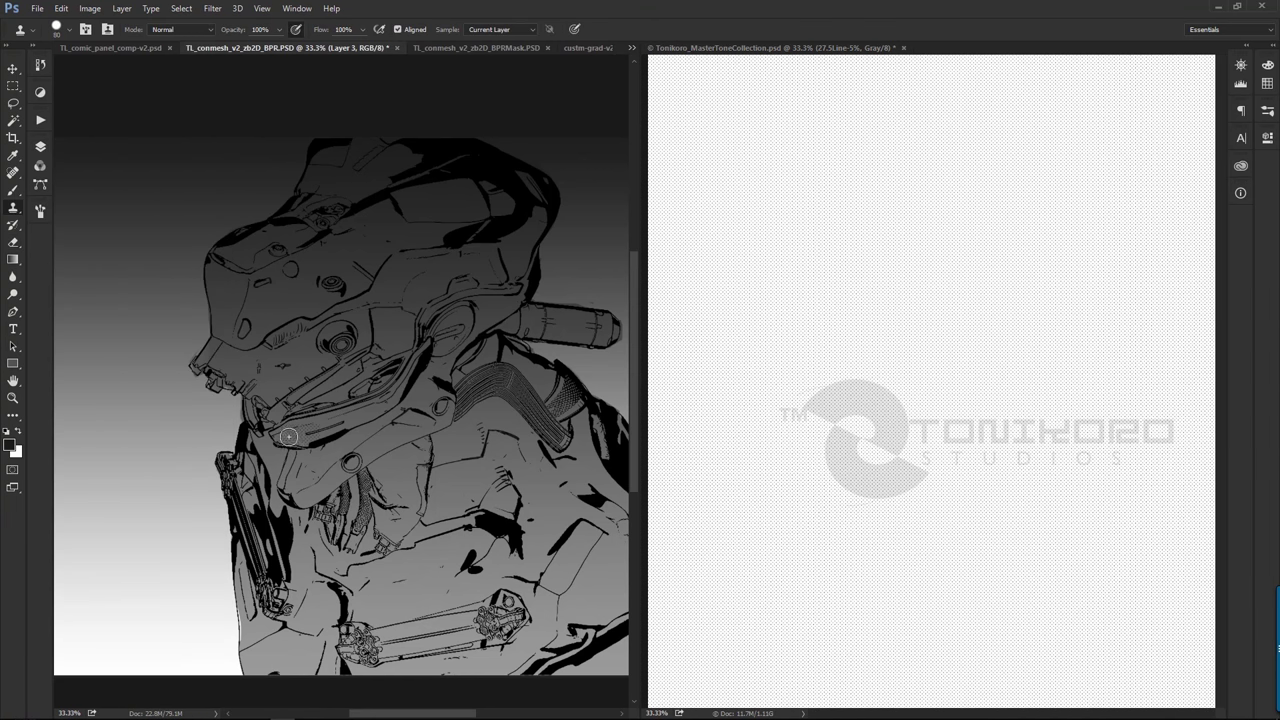
{"action": "left_click", "coordinate": [1126, 171], "text": "alt"}
{"action": "left_click", "coordinate": [303, 325]}
- Switch the source to the 27.5Line-10% tone and clone it over the helmet's cheek and jaw
{"action": "left_click", "coordinate": [40, 147]}
{"action": "left_click", "coordinate": [677, 208]}
{"action": "left_click", "coordinate": [40, 147]}
{"action": "left_click", "coordinate": [140, 446]}
{"action": "left_click", "coordinate": [63, 446]}
{"action": "left_click", "coordinate": [63, 473]}
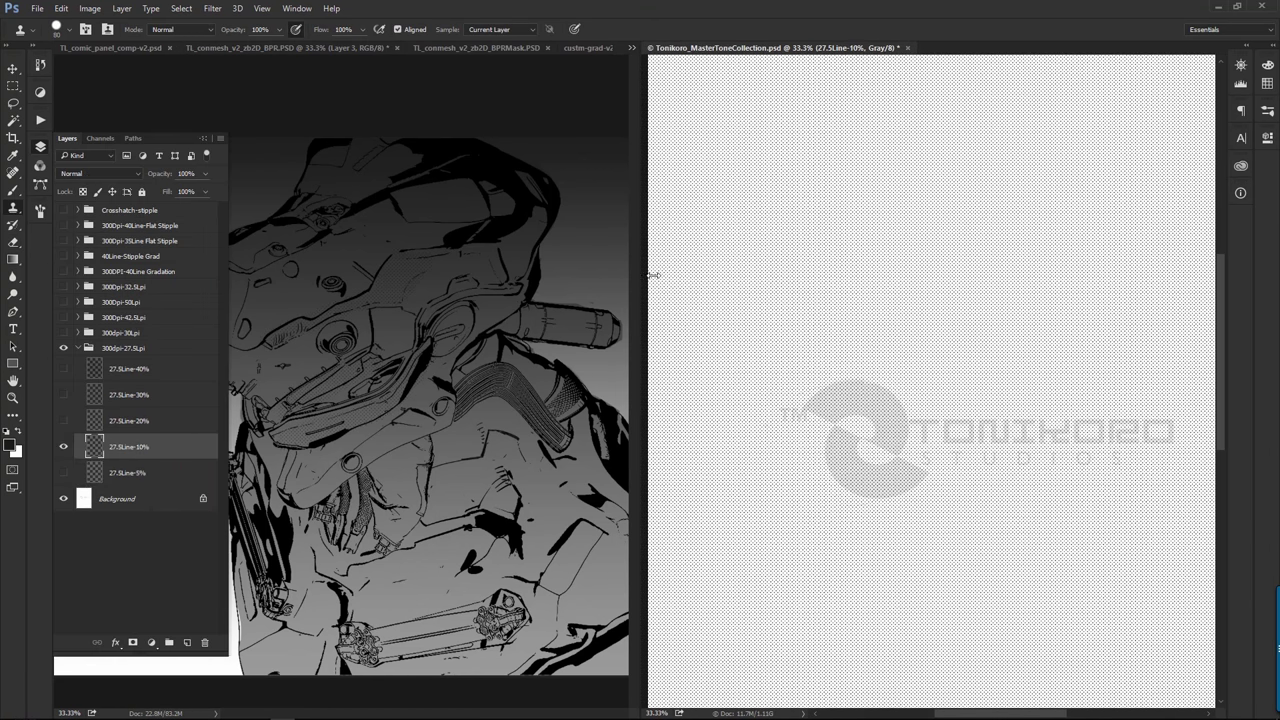
{"action": "left_click", "coordinate": [801, 208], "text": "alt"}
{"action": "left_click", "coordinate": [269, 378]}
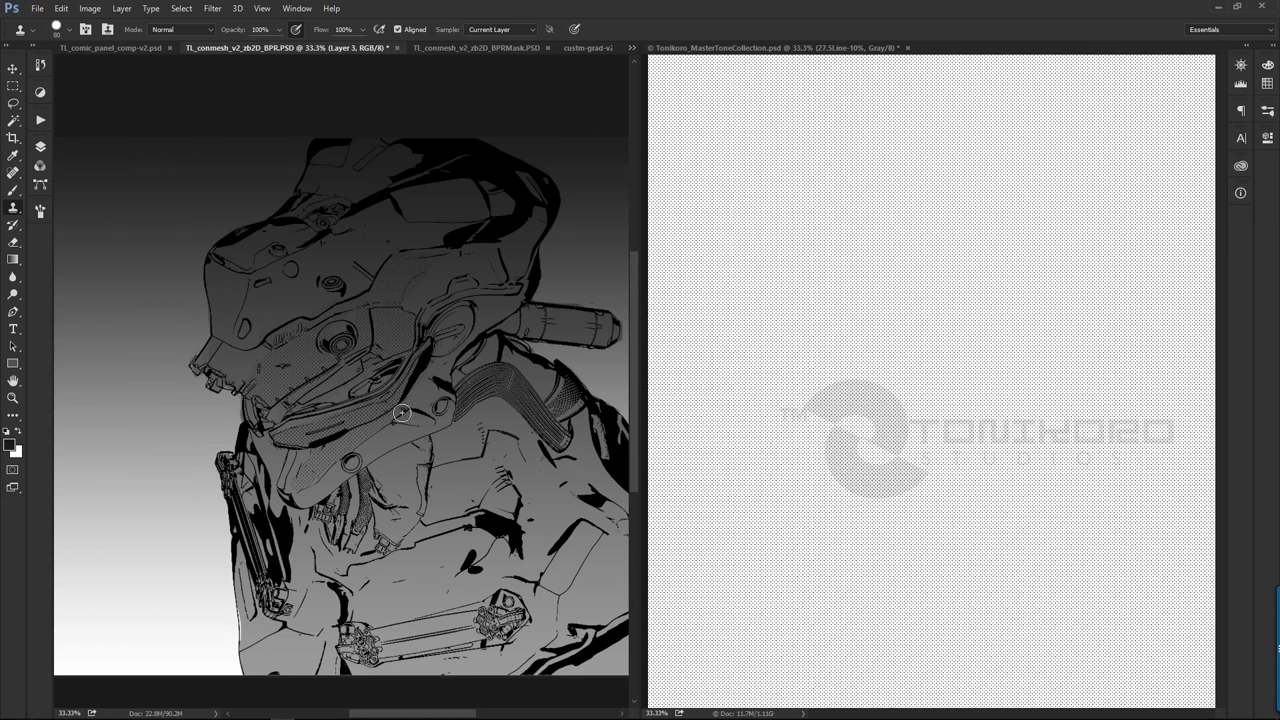
- Switch the source to the 27.5Line-30% tone and clone it over the round disc at the helmet's side
{"action": "left_click", "coordinate": [708, 278]}
{"action": "left_click", "coordinate": [40, 147]}
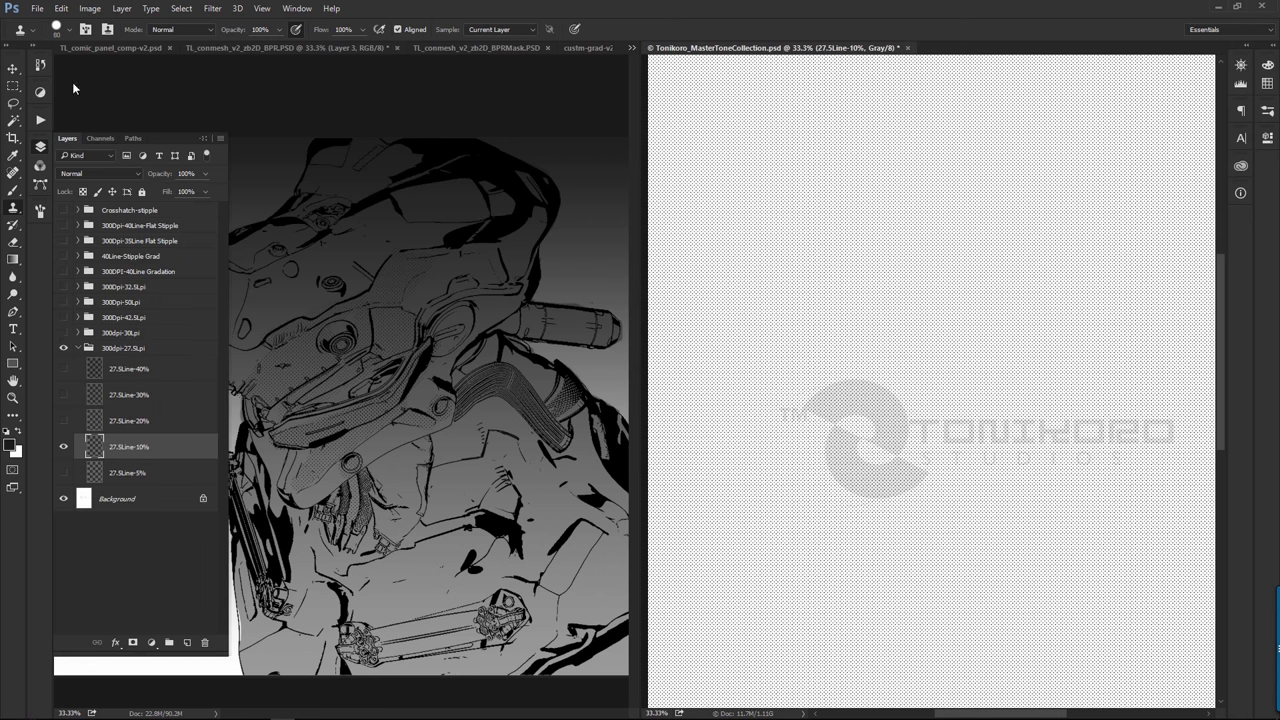
{"action": "left_click", "coordinate": [140, 394]}
{"action": "left_click", "coordinate": [63, 394]}
{"action": "left_click", "coordinate": [65, 447]}
{"action": "left_click", "coordinate": [730, 275], "text": "alt"}
{"action": "left_click", "coordinate": [450, 325]}
{"action": "left_click_drag", "start_coordinate": [458, 318], "coordinate": [435, 333]}
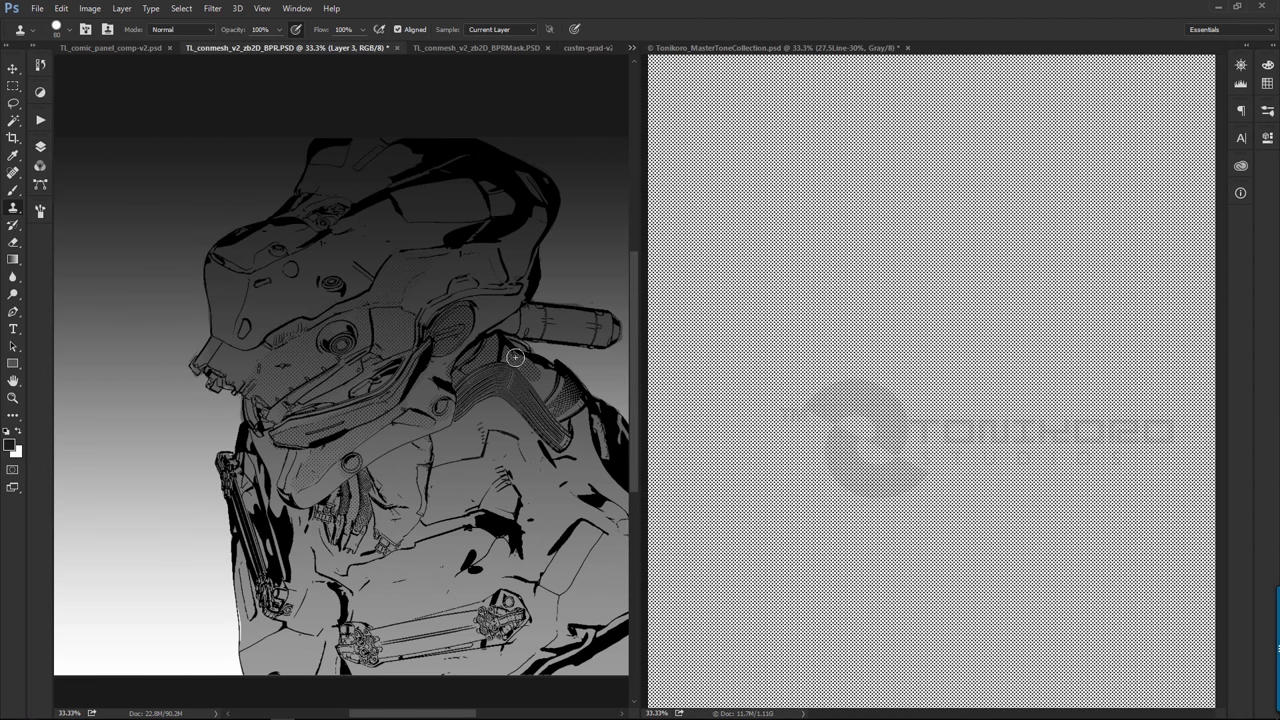
- Clone the 27.5Line-30% tone over the neck hose and upper torso panels
{"action": "left_click_drag", "start_coordinate": [575, 421], "coordinate": [480, 343]}
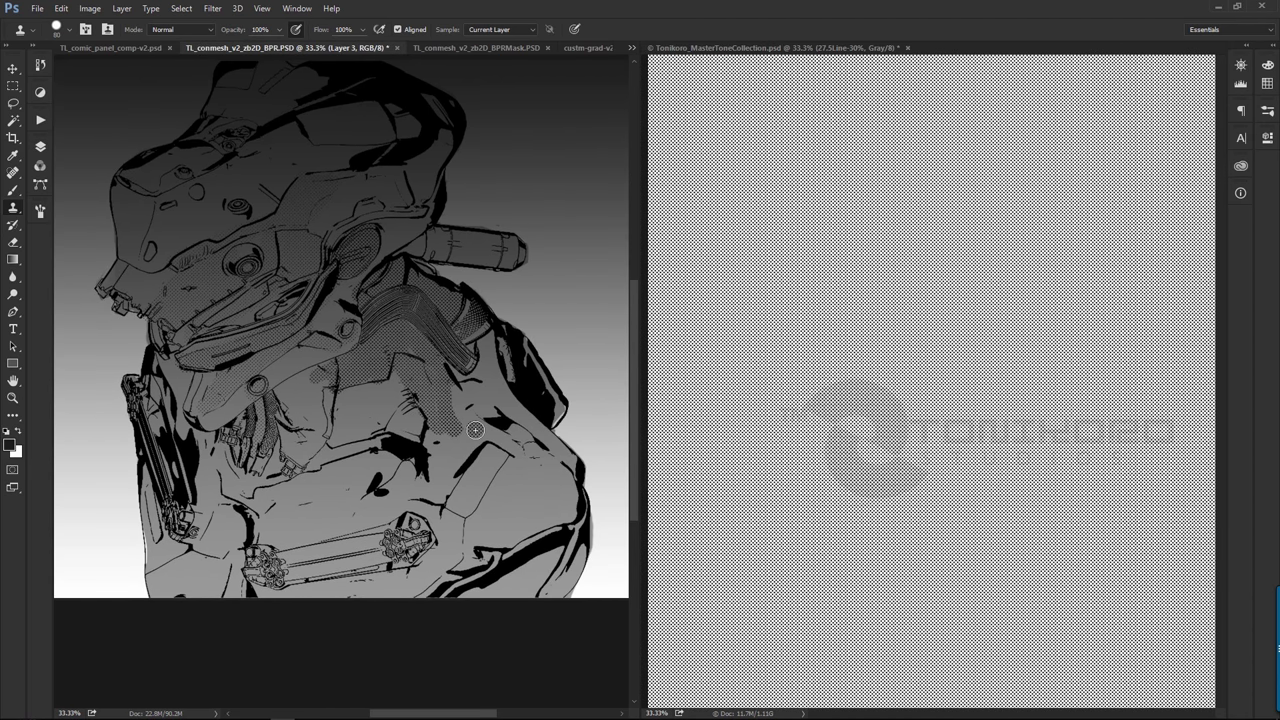
{"action": "left_click_drag", "start_coordinate": [431, 410], "coordinate": [506, 404]}
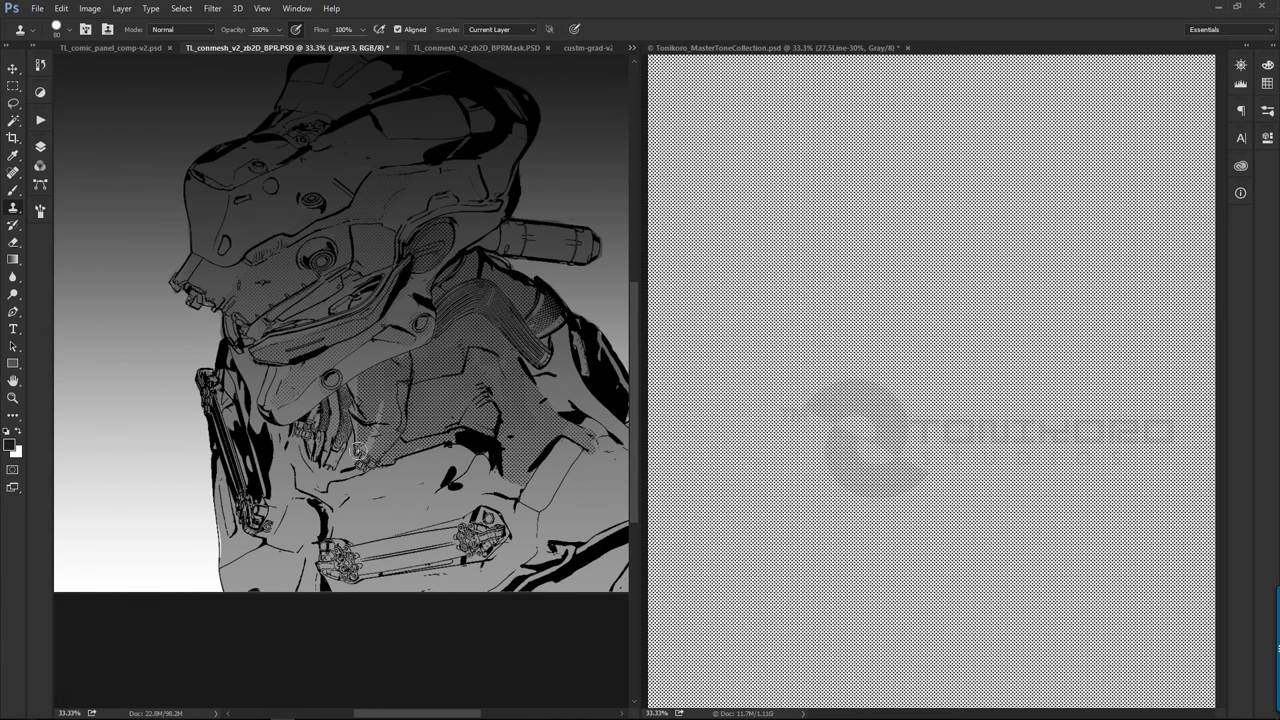
{"action": "left_click_drag", "start_coordinate": [358, 450], "coordinate": [370, 470]}
{"action": "mouse_move", "coordinate": [522, 468]}
{"action": "left_mouse_down"}
{"action": "mouse_move", "coordinate": [403, 380]}
{"action": "mouse_move", "coordinate": [458, 364]}
{"action": "left_mouse_up"}
- Resample the 27.5Line-30% tone and clone it over the throat cables and the chest and arm pistons
{"action": "left_click", "coordinate": [897, 206], "text": "alt"}
{"action": "left_click", "coordinate": [335, 440]}
{"action": "mouse_move", "coordinate": [332, 442]}
{"action": "left_mouse_down"}
{"action": "mouse_move", "coordinate": [398, 455]}
{"action": "mouse_move", "coordinate": [476, 577]}
{"action": "left_mouse_up"}
{"action": "left_click", "coordinate": [829, 49]}
{"action": "left_click", "coordinate": [237, 402]}
{"action": "scroll", "coordinate": [345, 425], "scroll_direction": "down", "scroll_amount": 2}
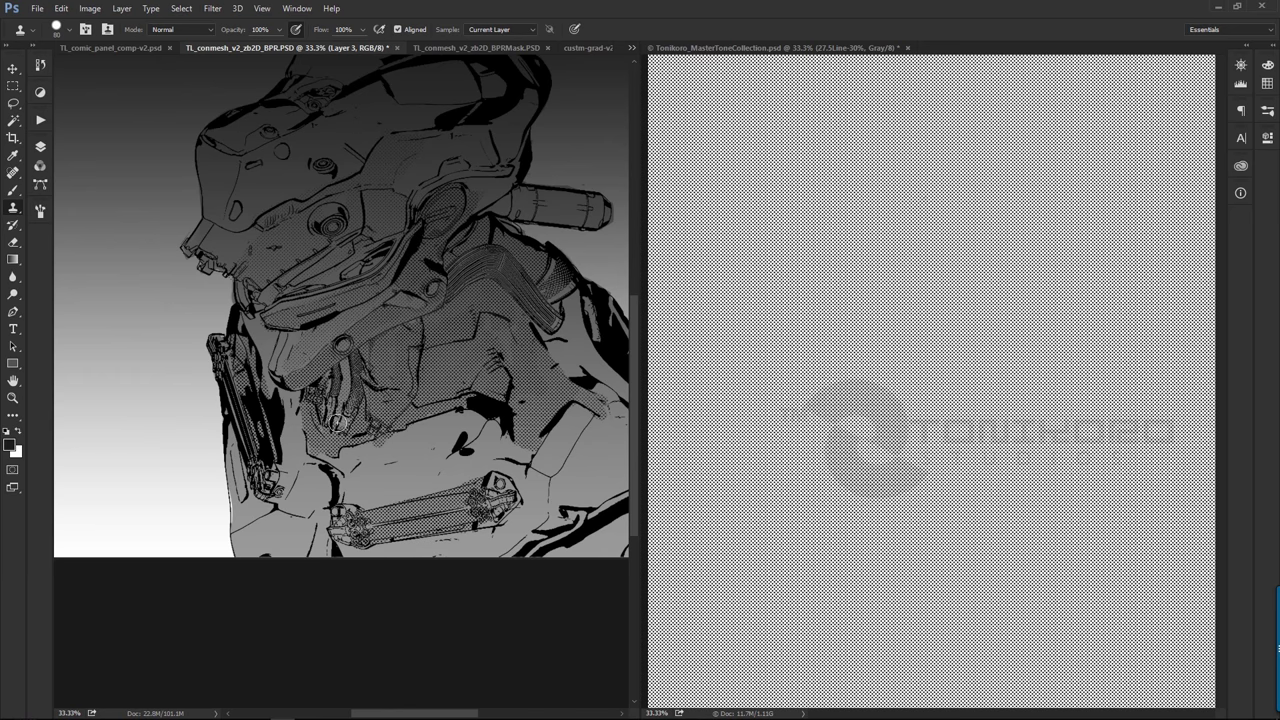
- Extend the 30% tone over the rest of the throat cables and the cylinder behind the head
{"action": "left_click_drag", "start_coordinate": [339, 423], "coordinate": [343, 400]}
{"action": "left_click_drag", "start_coordinate": [409, 399], "coordinate": [324, 345]}
{"action": "left_click_drag", "start_coordinate": [491, 192], "coordinate": [486, 279]}
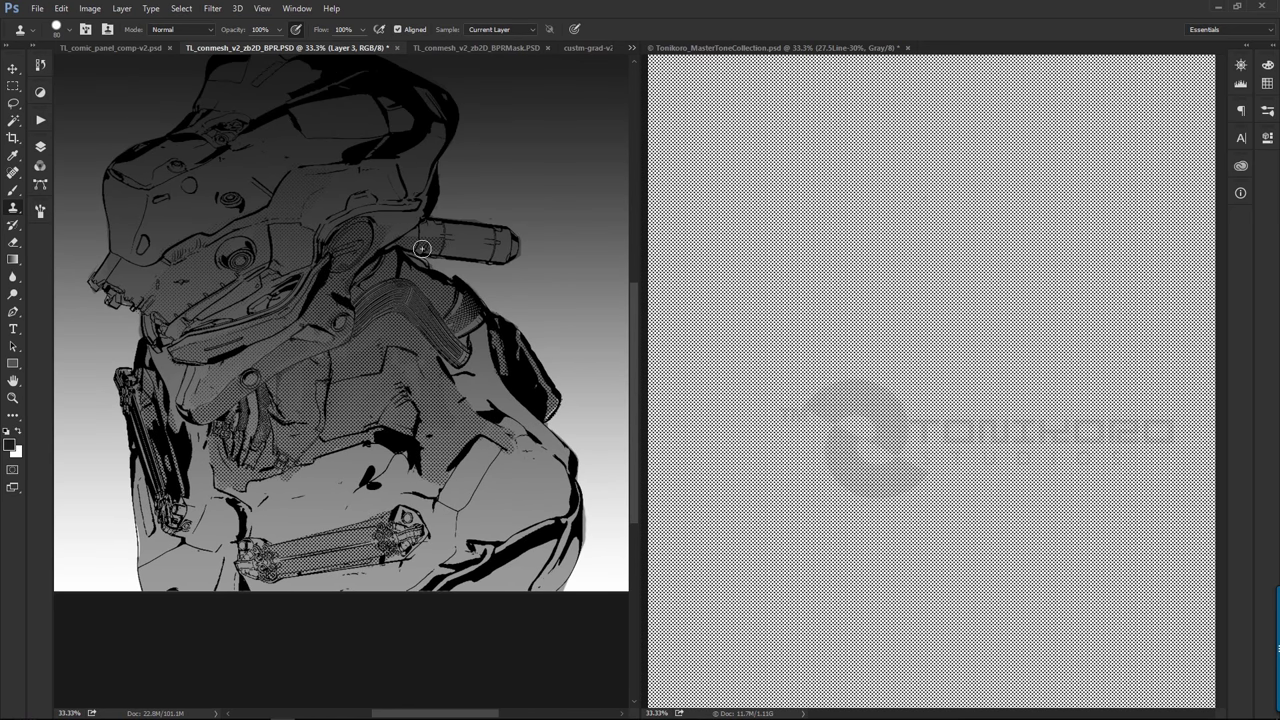
- Erase thin highlights from the tone along the torso panel edges and inspect the helmet tone up close
{"action": "key", "text": "e"}
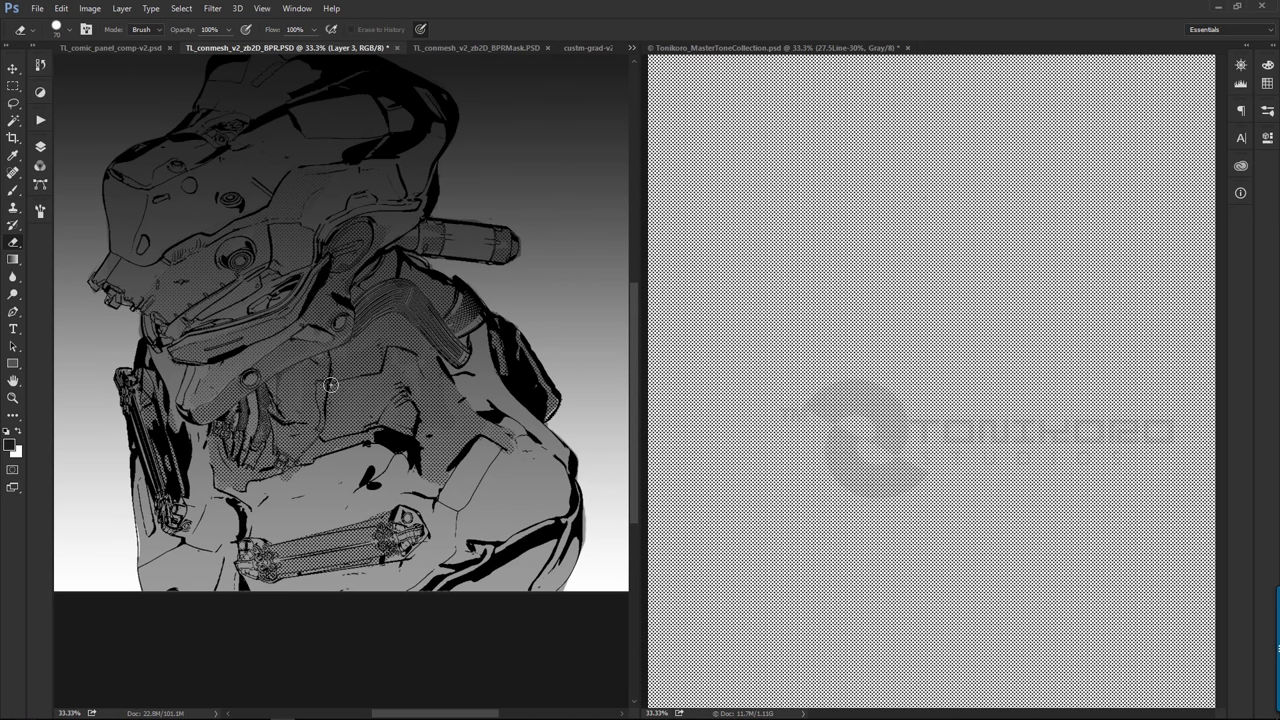
{"action": "left_click_drag", "start_coordinate": [471, 515], "coordinate": [473, 501]}
{"action": "left_click_drag", "start_coordinate": [213, 387], "coordinate": [331, 363], "text": "ctrl"}
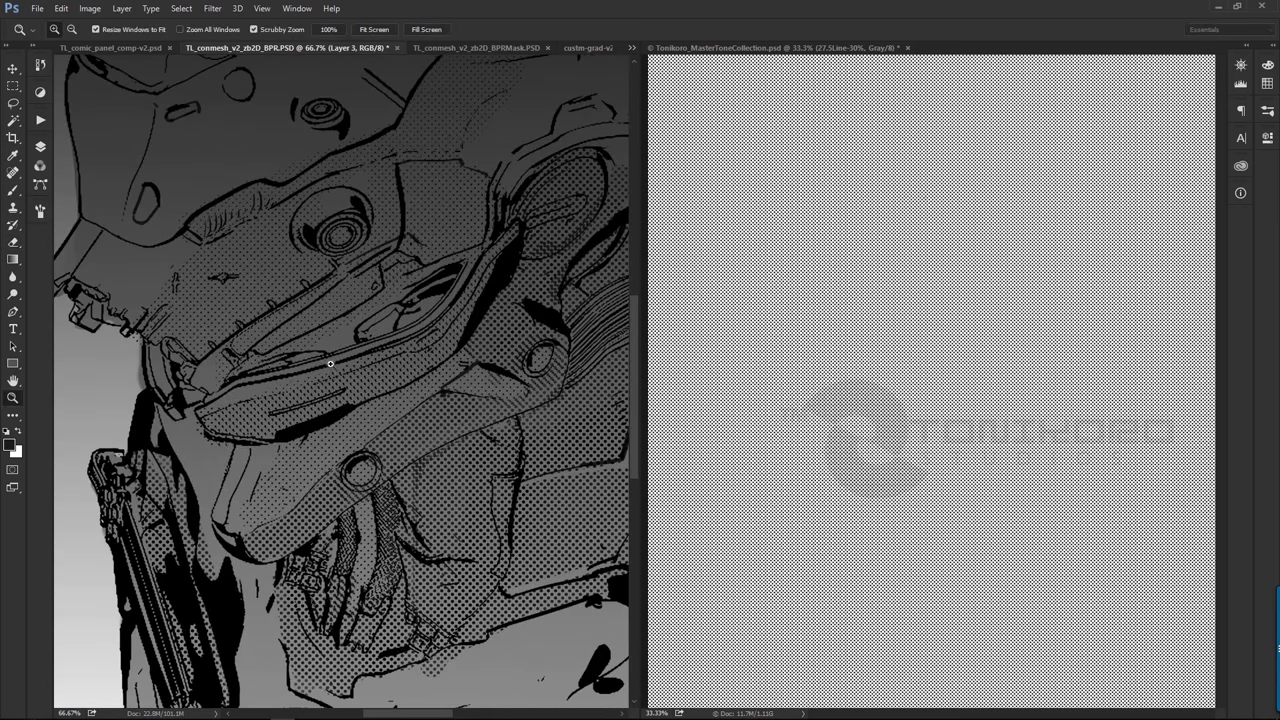
{"action": "left_click", "coordinate": [362, 342], "text": "alt"}
- Preview the 40Line-Stipple Grad group, then replace it and the 300dpi-27.5Lpi group with the 300DPI-40Line Gradation group
{"action": "left_click", "coordinate": [40, 146]}
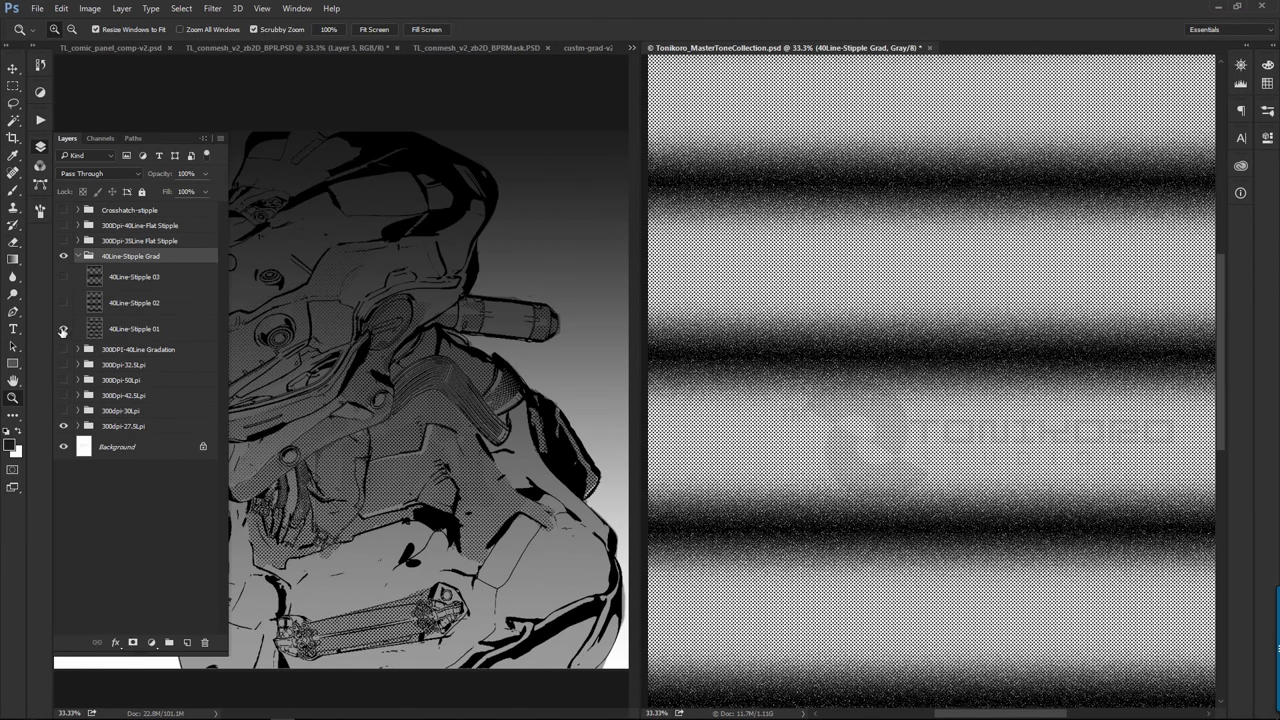
{"action": "left_click", "coordinate": [63, 329]}
{"action": "left_click", "coordinate": [63, 426]}
{"action": "left_click", "coordinate": [78, 256]}
{"action": "left_click", "coordinate": [78, 271]}
{"action": "left_click", "coordinate": [63, 256]}
{"action": "left_click", "coordinate": [63, 271]}
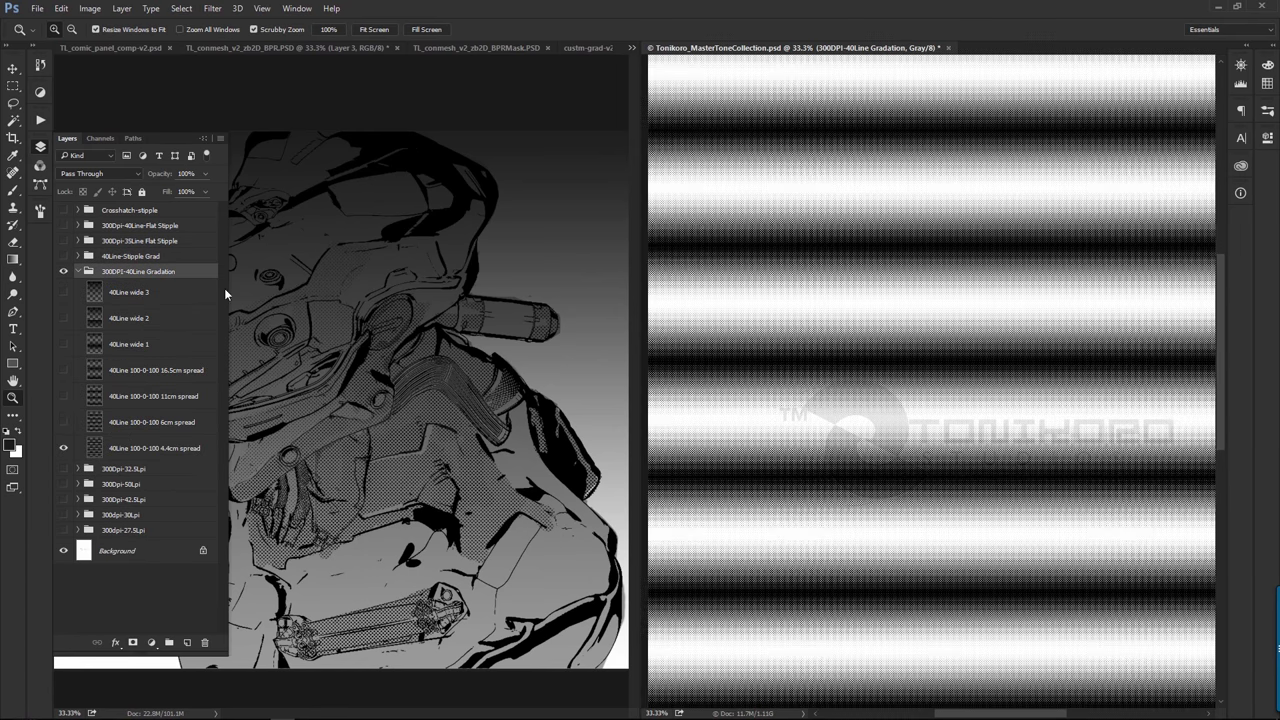
- Display a wider 40Line 100-0-100 gradation and marquee a rectangle from its white band down to the dark band
{"action": "left_click", "coordinate": [140, 422]}
{"action": "left_click", "coordinate": [63, 422]}
{"action": "left_click", "coordinate": [63, 448]}
{"action": "left_click", "coordinate": [63, 422]}
{"action": "left_click_drag", "start_coordinate": [781, 249], "coordinate": [833, 359]}
{"action": "key", "text": "m"}
{"action": "left_click_drag", "start_coordinate": [694, 342], "coordinate": [937, 471]}
{"action": "left_click_drag", "start_coordinate": [432, 331], "coordinate": [462, 243]}
{"action": "key", "text": "ctrl+v"}
{"action": "key", "text": "ctrl+z"}
- Copy the selected area from the 40Line 100-0-100 16.5cm spread layer and paste it into the artwork
{"action": "left_click", "coordinate": [770, 440]}
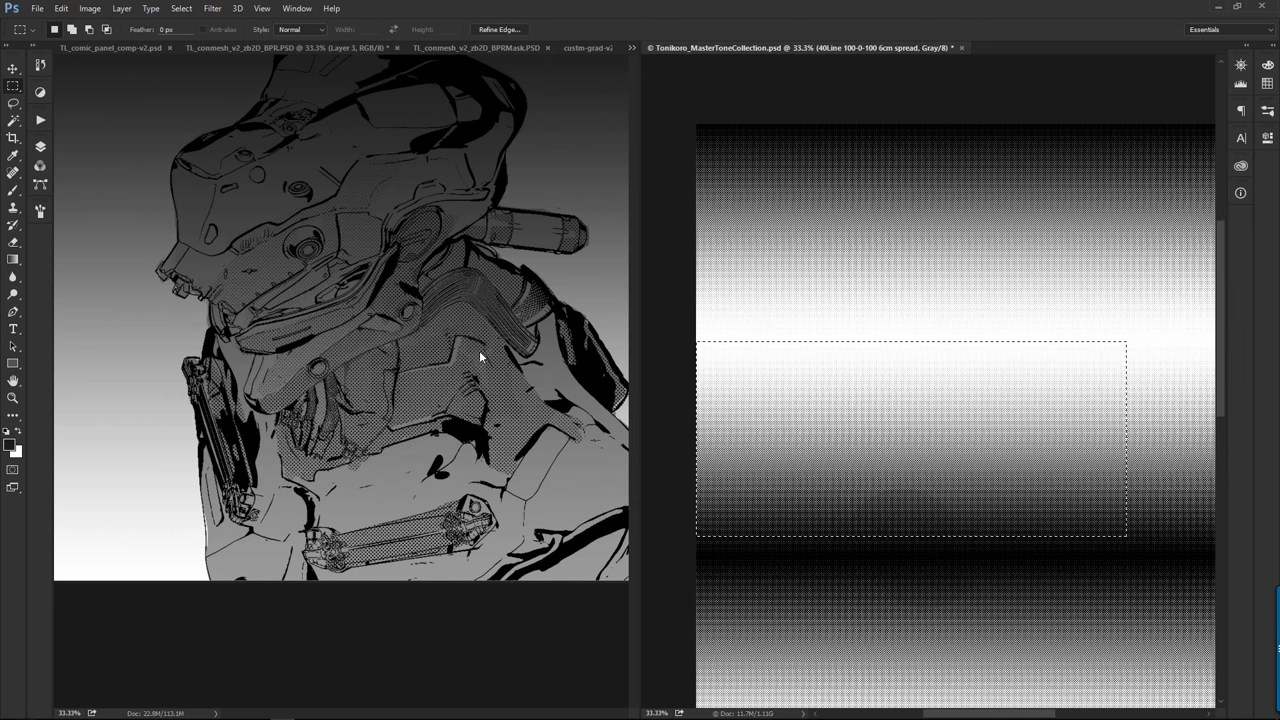
{"action": "left_click", "coordinate": [40, 147]}
{"action": "left_click", "coordinate": [156, 370]}
{"action": "left_click", "coordinate": [352, 455]}
{"action": "key", "text": "ctrl+v"}
- Rotate the pasted gradation to -30° and position it over the bust's rear shoulder near the canvas bottom
{"action": "key", "text": "v"}
{"action": "left_click_drag", "start_coordinate": [409, 394], "coordinate": [475, 598]}
{"action": "key", "text": "ctrl+t"}
{"action": "left_click_drag", "start_coordinate": [589, 402], "coordinate": [503, 265], "text": "shift"}
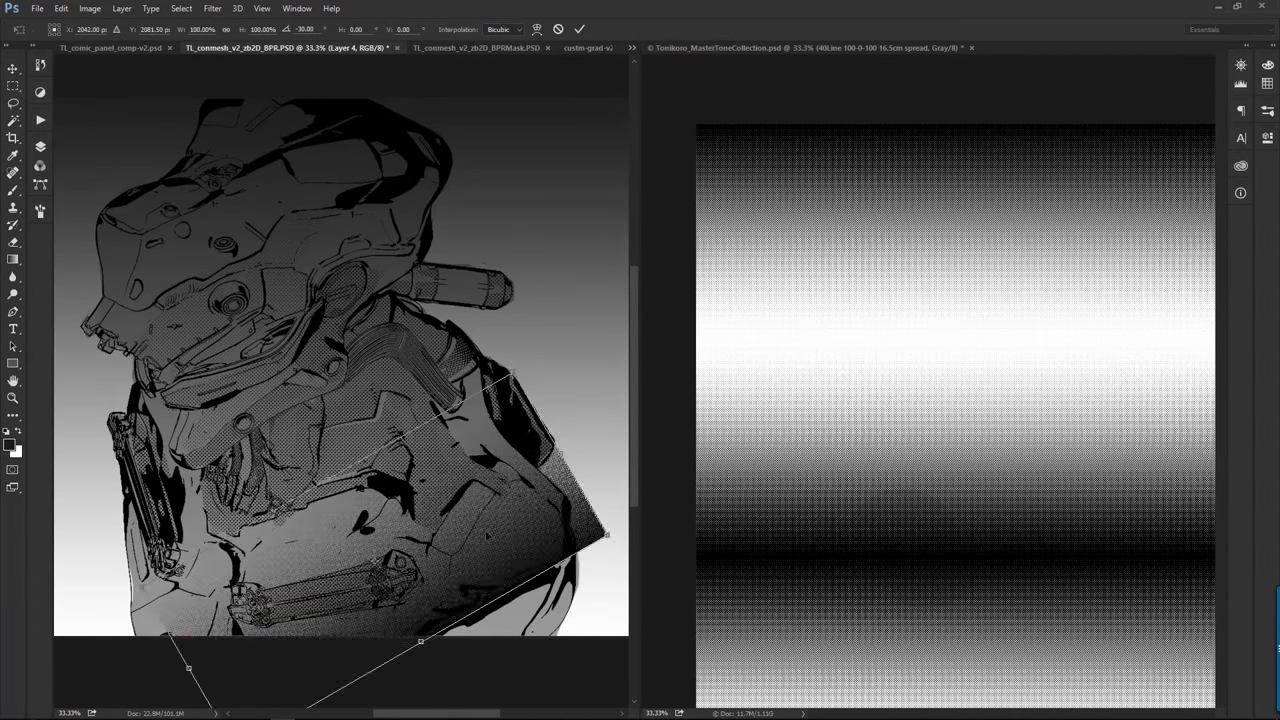
{"action": "left_click_drag", "start_coordinate": [487, 536], "coordinate": [518, 604]}
{"action": "key", "text": "Return"}
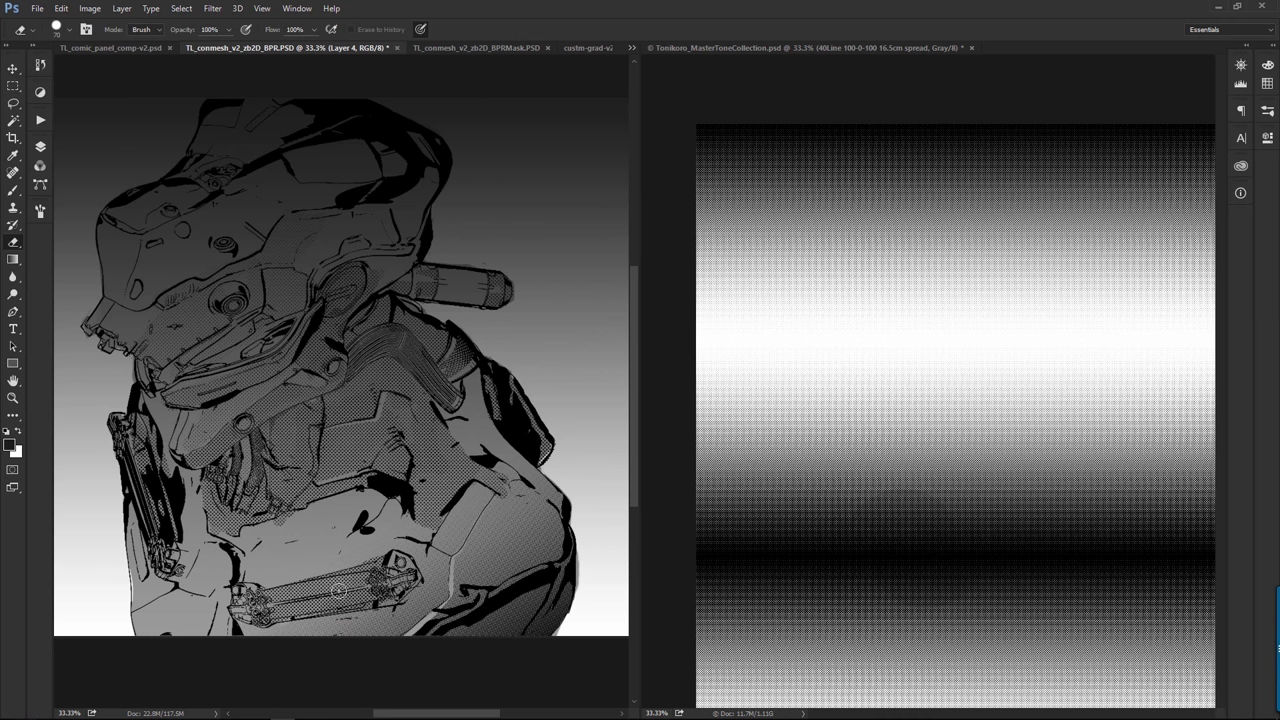
- Select the grey fill layer, load its contents as a selection and pick dark blue-grey 2b3741 as the foreground color
{"action": "left_click_drag", "start_coordinate": [332, 416], "coordinate": [372, 518]}
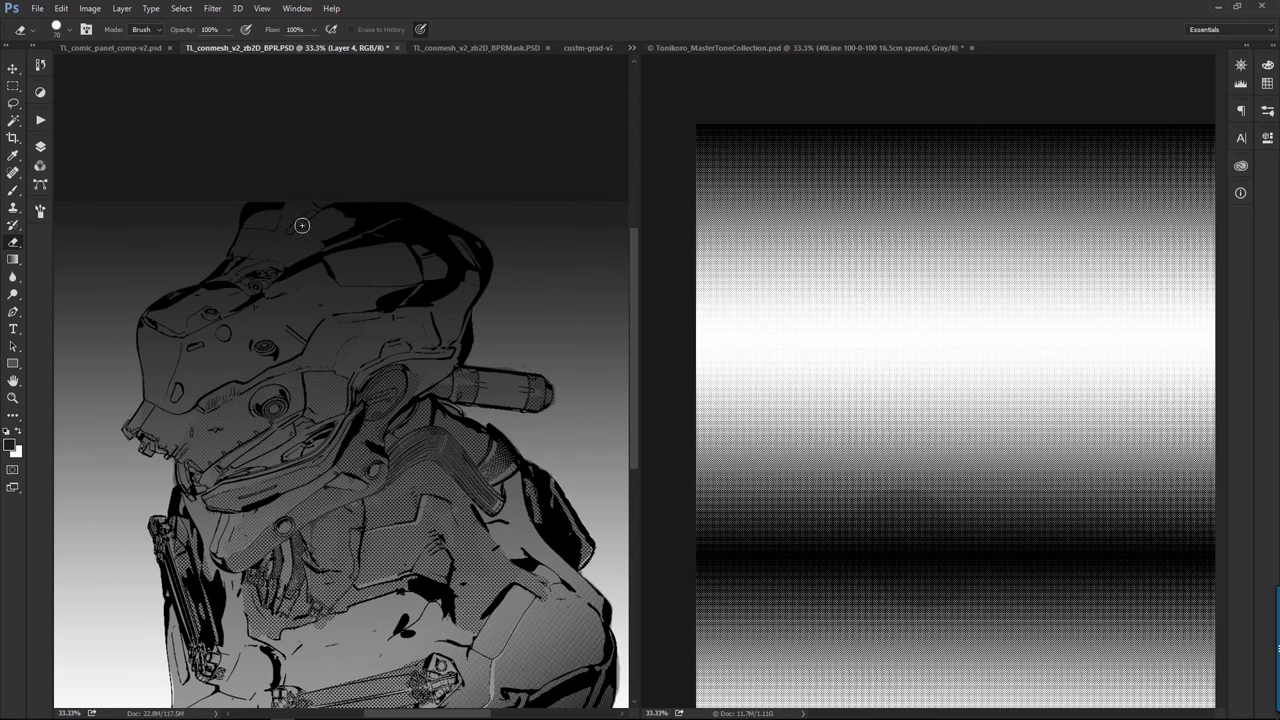
{"action": "left_click_drag", "start_coordinate": [302, 226], "coordinate": [308, 155]}
{"action": "left_click", "coordinate": [40, 147]}
{"action": "left_click", "coordinate": [64, 297]}
{"action": "left_click", "coordinate": [65, 275]}
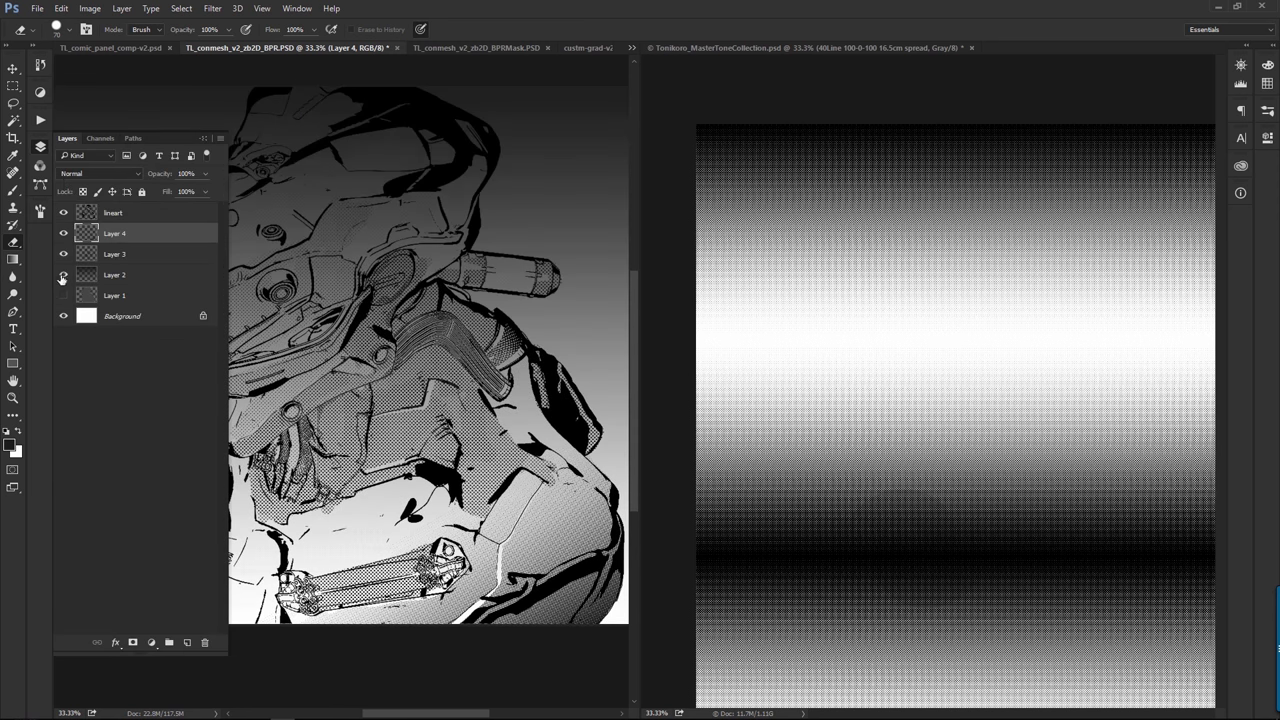
{"action": "left_click", "coordinate": [115, 295]}
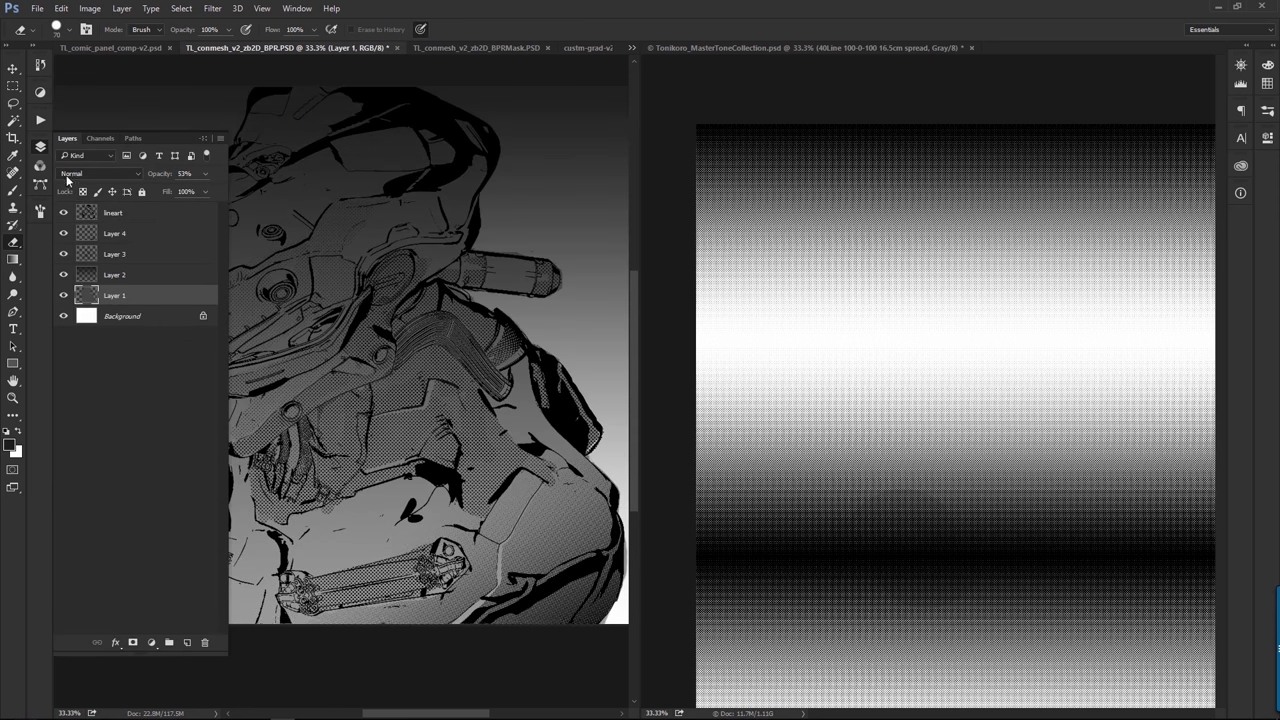
{"action": "left_click", "coordinate": [10, 445]}
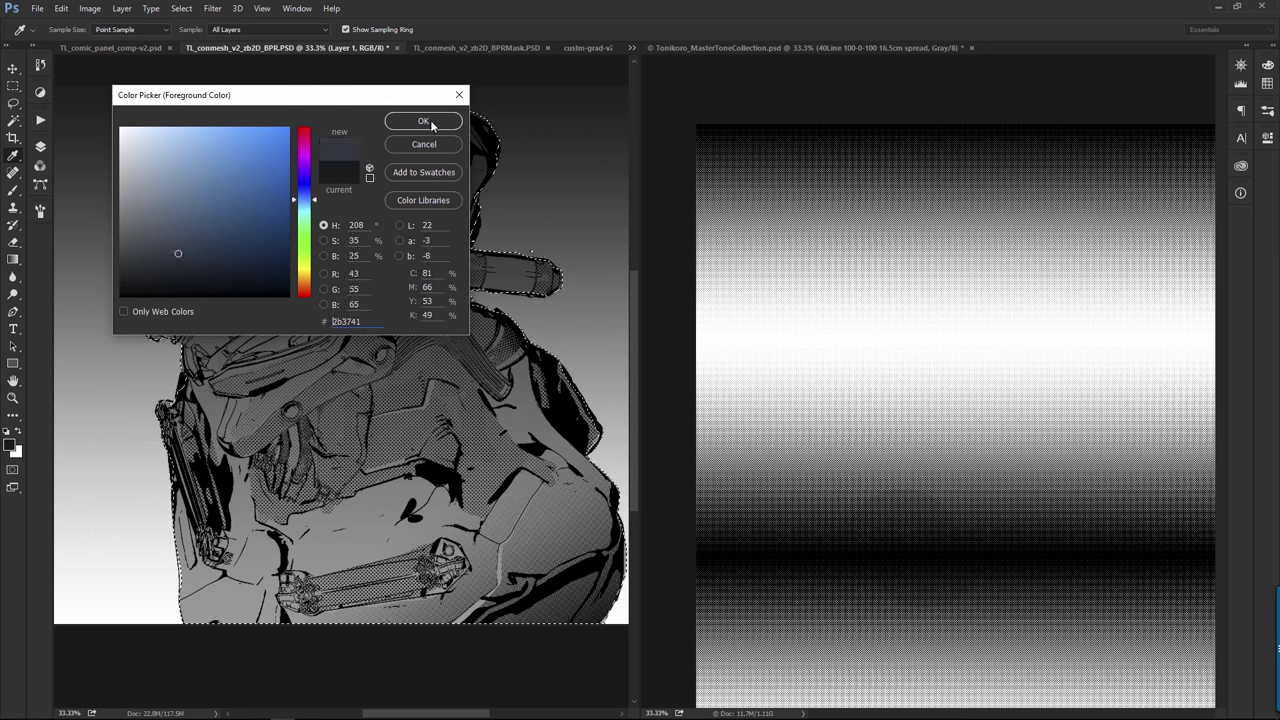